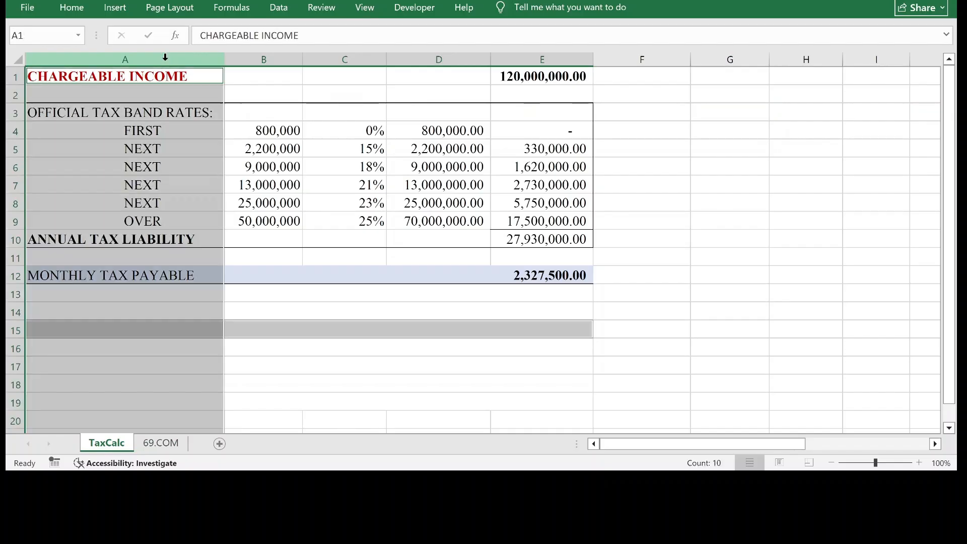
# Examine columns A to E and the rows of the tax calculation table on the TaxCalc sheet.
pyautogui.keyDown('ctrl'); pyautogui.click(255, 60); pyautogui.keyUp('ctrl')
pyautogui.keyDown('ctrl'); pyautogui.click(367, 59); pyautogui.keyUp('ctrl')
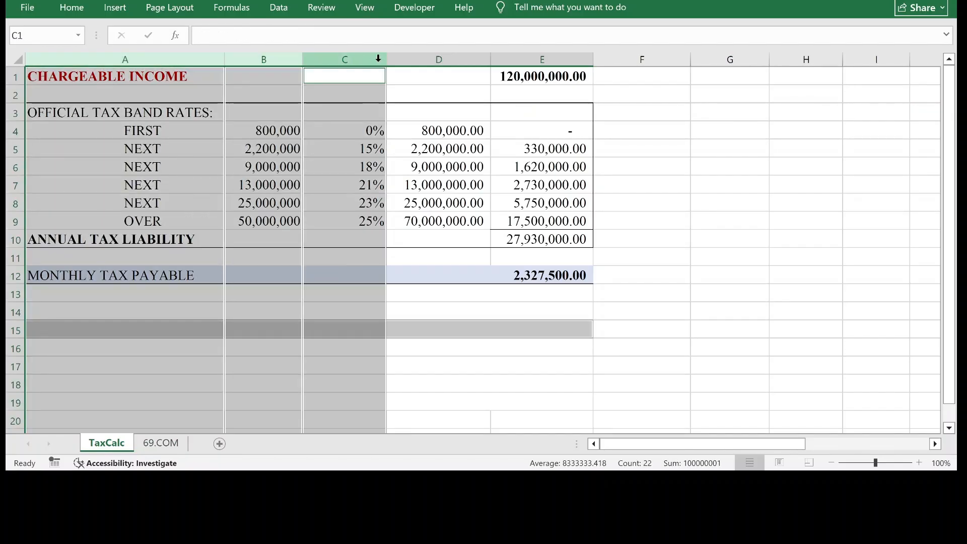
pyautogui.keyDown('ctrl'); pyautogui.click(429, 58); pyautogui.keyUp('ctrl')
pyautogui.keyDown('ctrl'); pyautogui.click(535, 60); pyautogui.keyUp('ctrl')
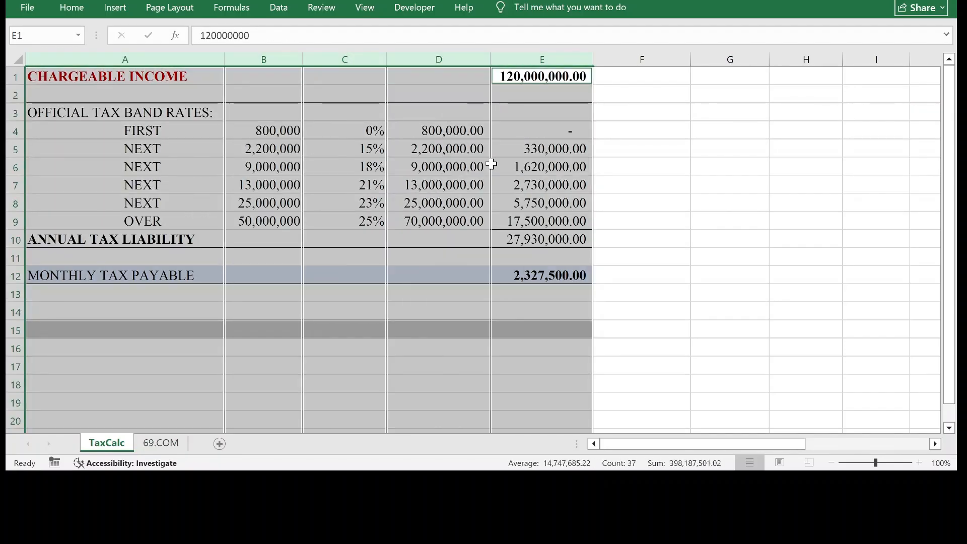
pyautogui.click(493, 155)
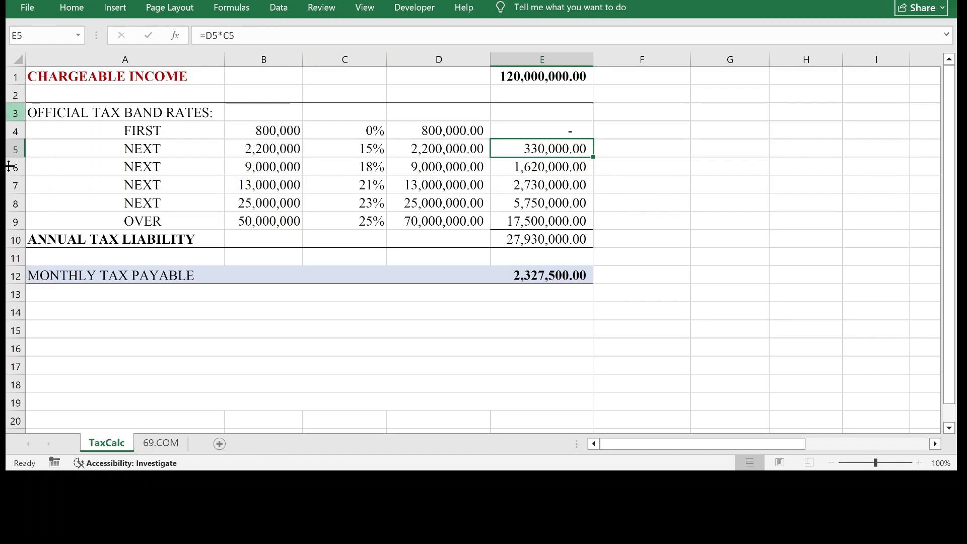
pyautogui.click(16, 276)
pyautogui.click(109, 329)
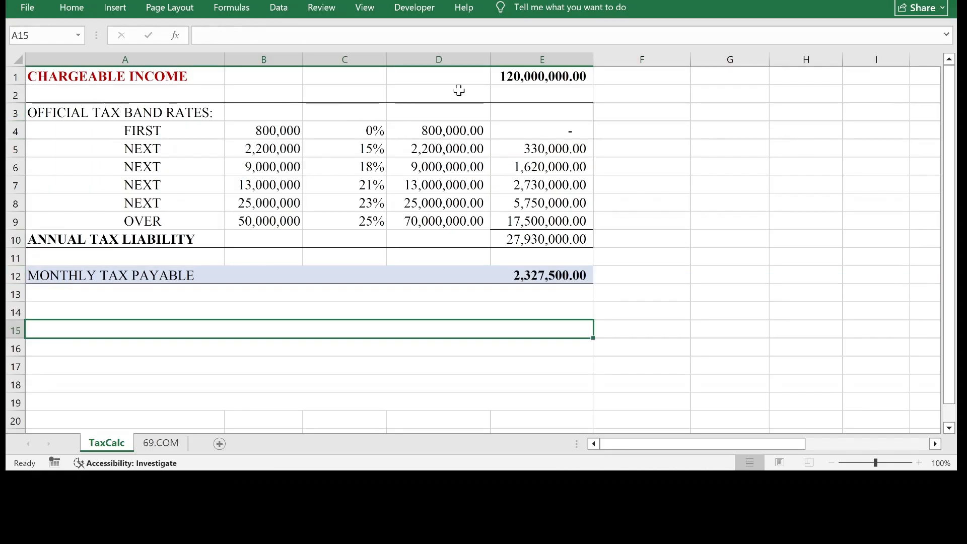
pyautogui.click(164, 77)
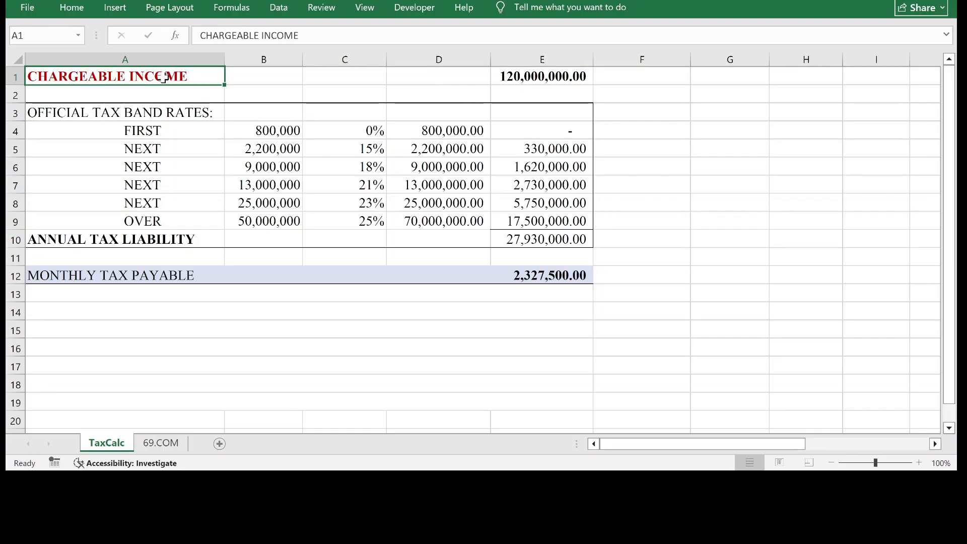
# Test the tax calculation with a chargeable income of 2,000,000 in cell E1.
pyautogui.click(568, 77)
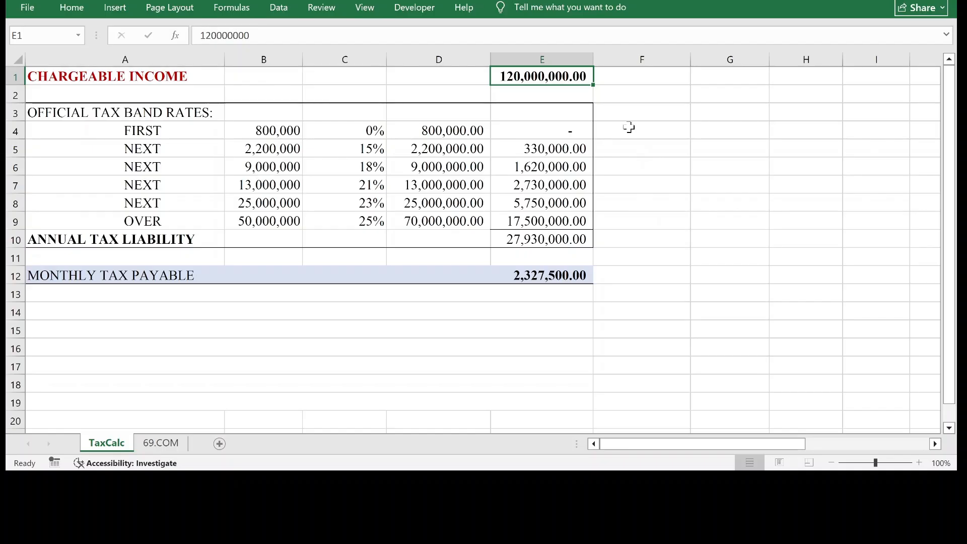
pyautogui.write('200000-')
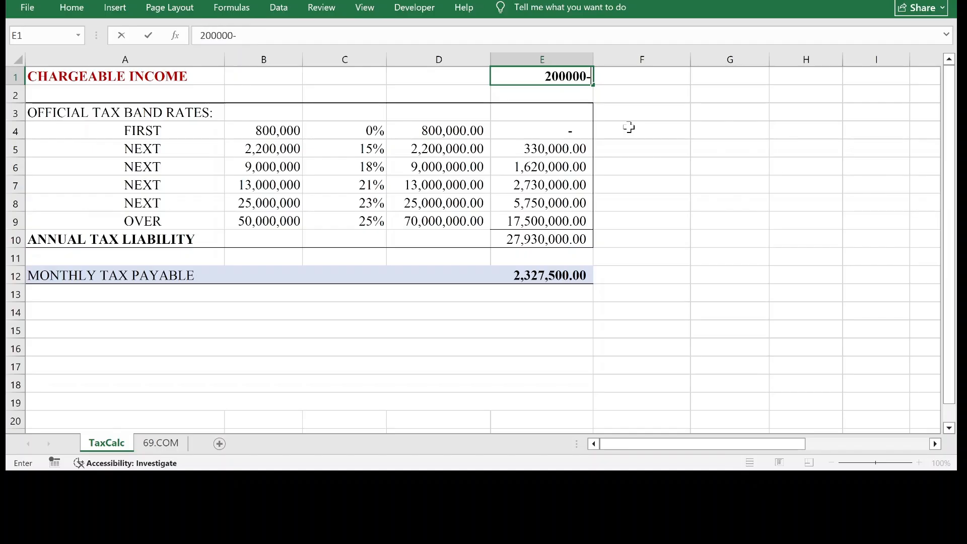
pyautogui.press('BackSpace')
pyautogui.write('0')
pyautogui.press('Return')
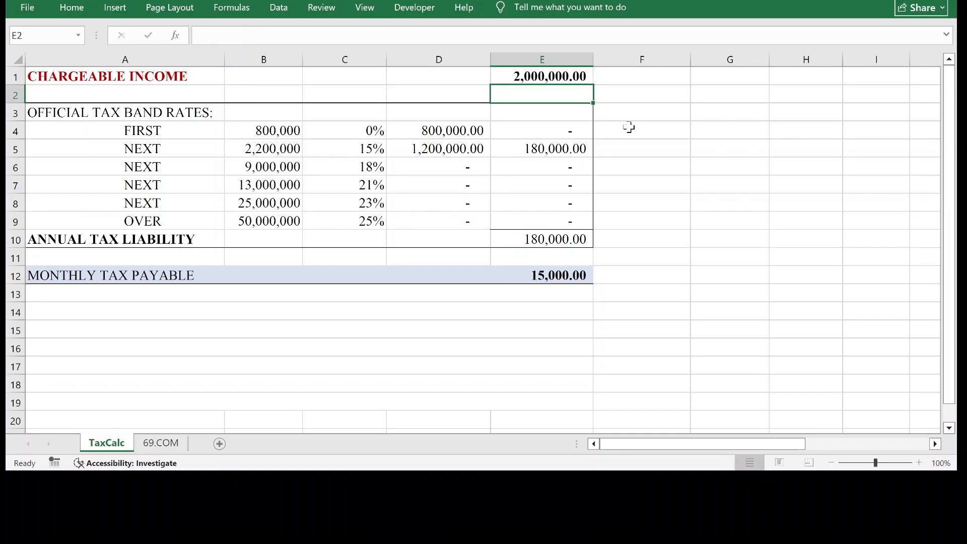
# Test the tax calculation with a chargeable income of 500,000 in cell E1.
pyautogui.click(541, 77)
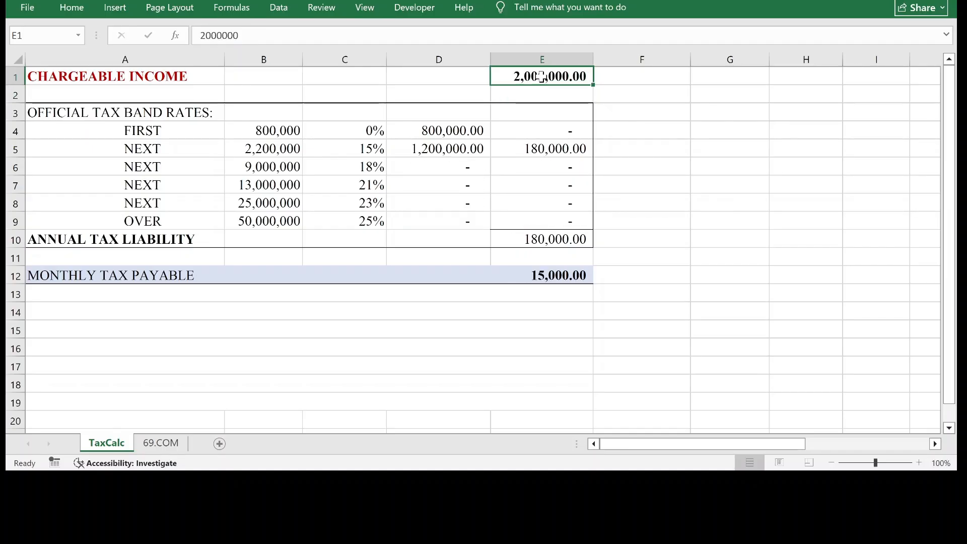
pyautogui.write('500000')
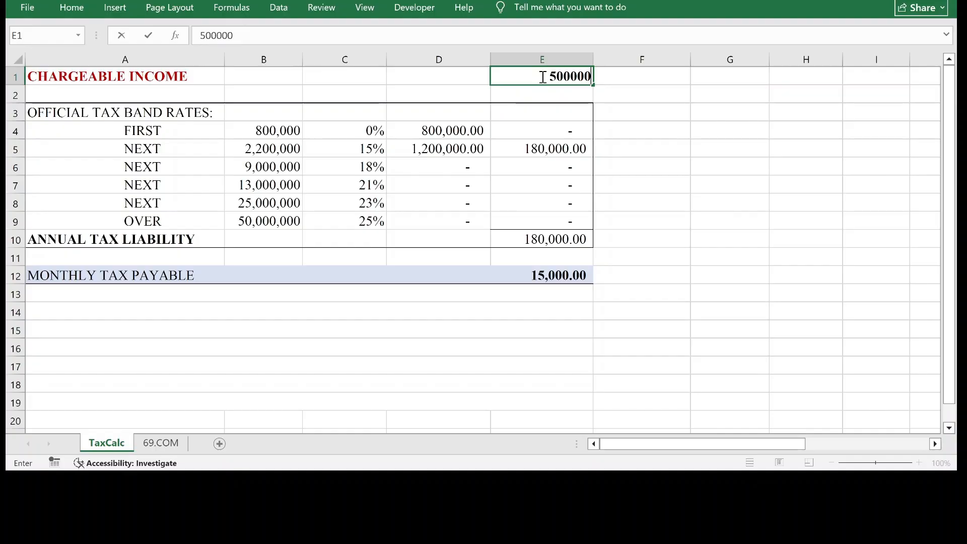
pyautogui.press('Return')
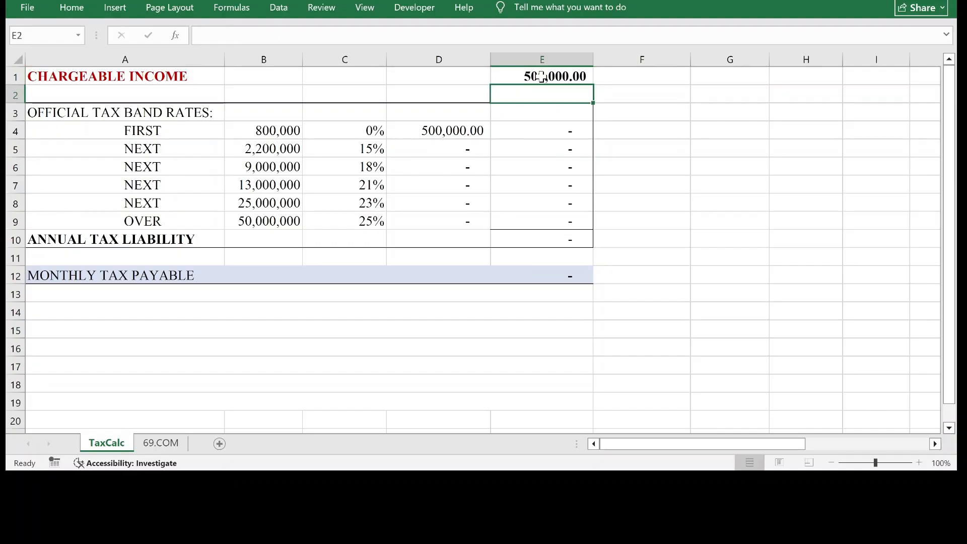
# Test the tax calculation with a chargeable income of 12,000,000 in cell E1.
pyautogui.click(541, 77)
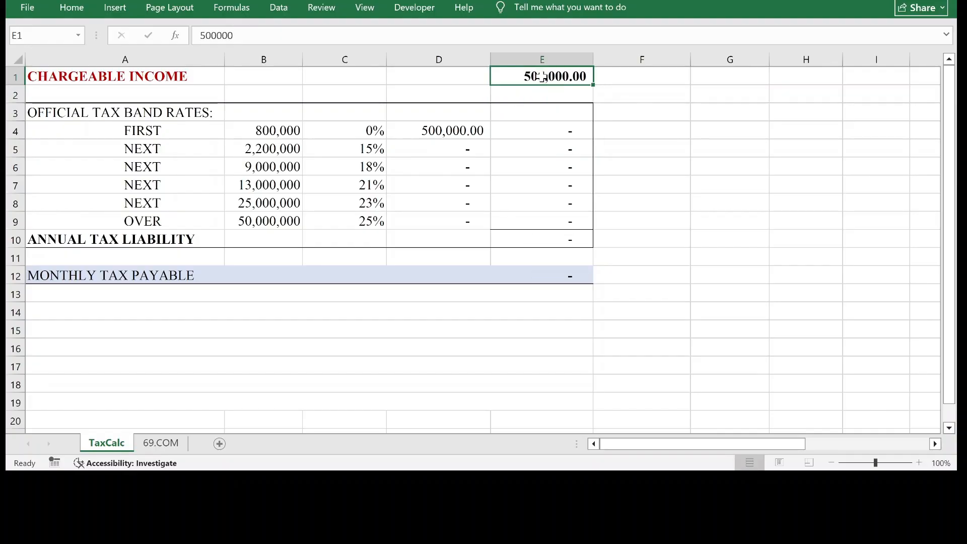
pyautogui.write('12,000,00')
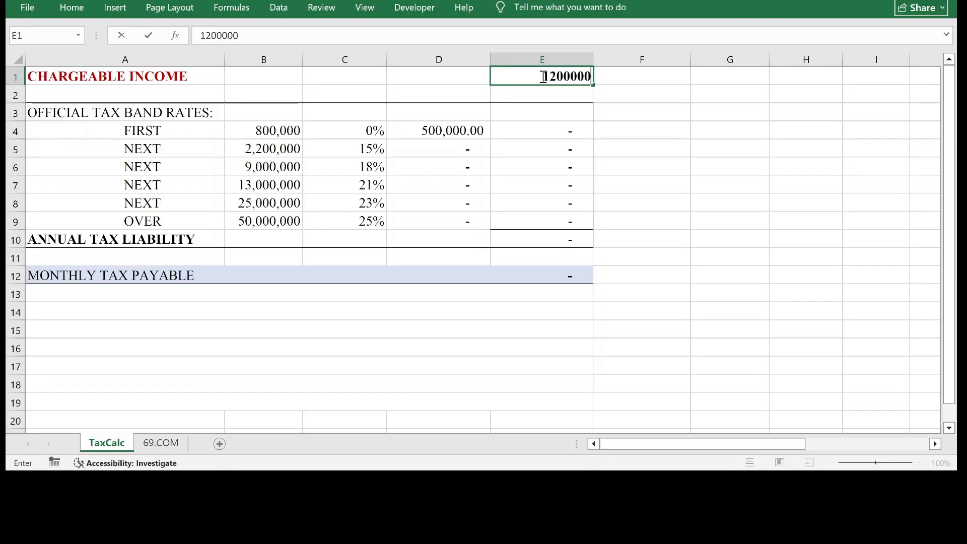
pyautogui.write('0')
pyautogui.press('Return')
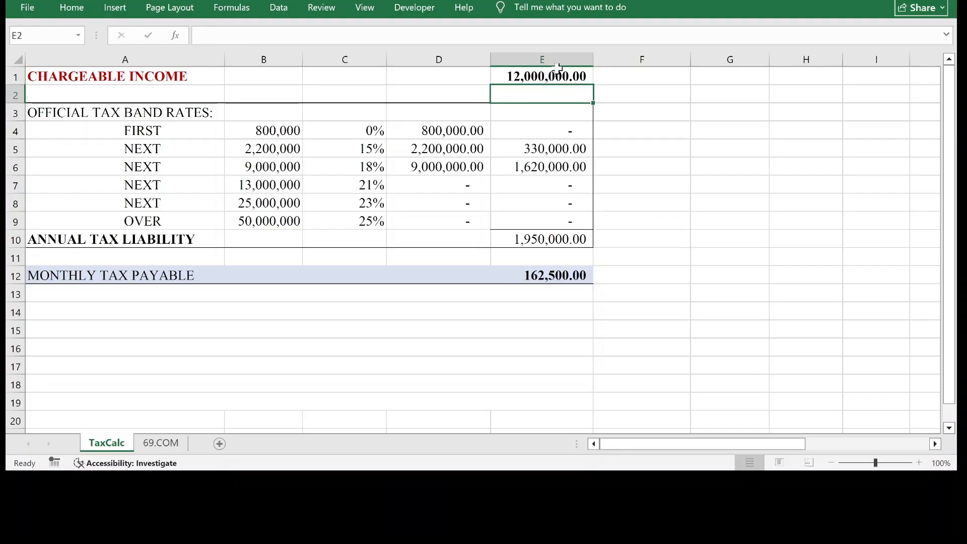
# Set the chargeable income in cell E1 of the TaxCalc sheet to 120,000,000.
pyautogui.doubleClick(541, 74)
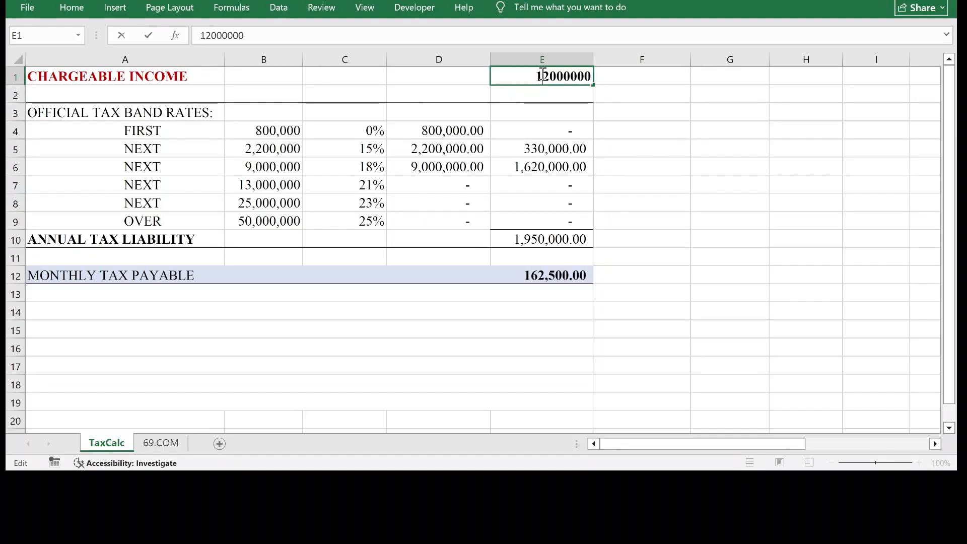
pyautogui.write('0')
pyautogui.press('Return')
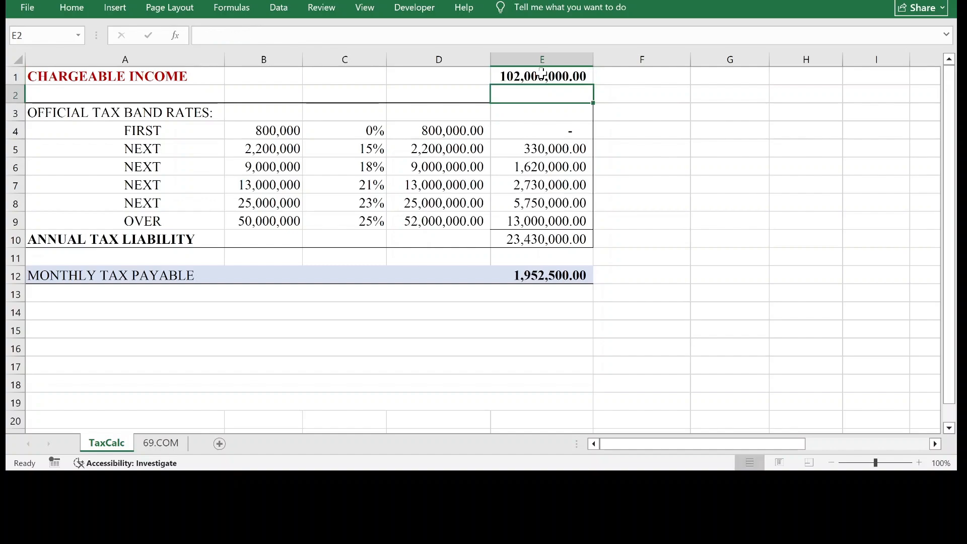
pyautogui.doubleClick(518, 75)
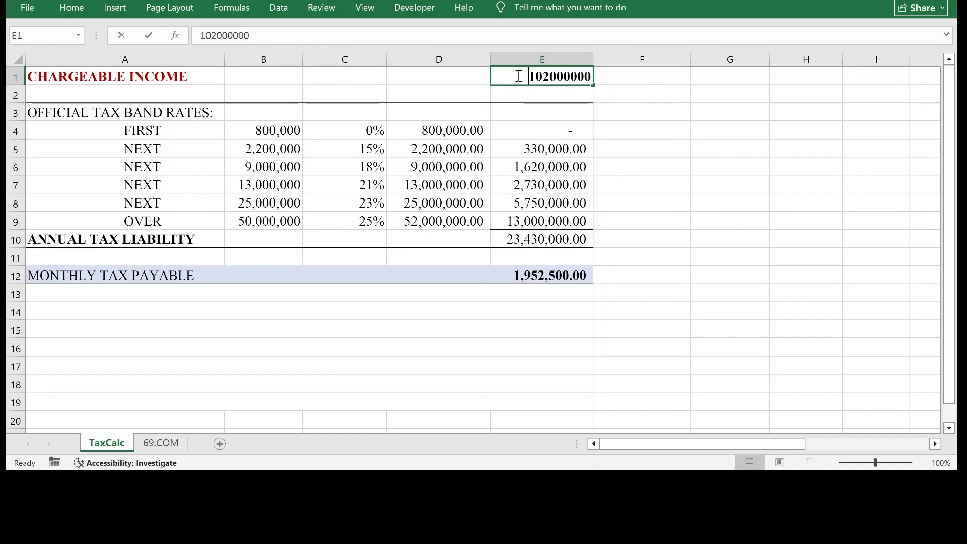
pyautogui.press('Delete')
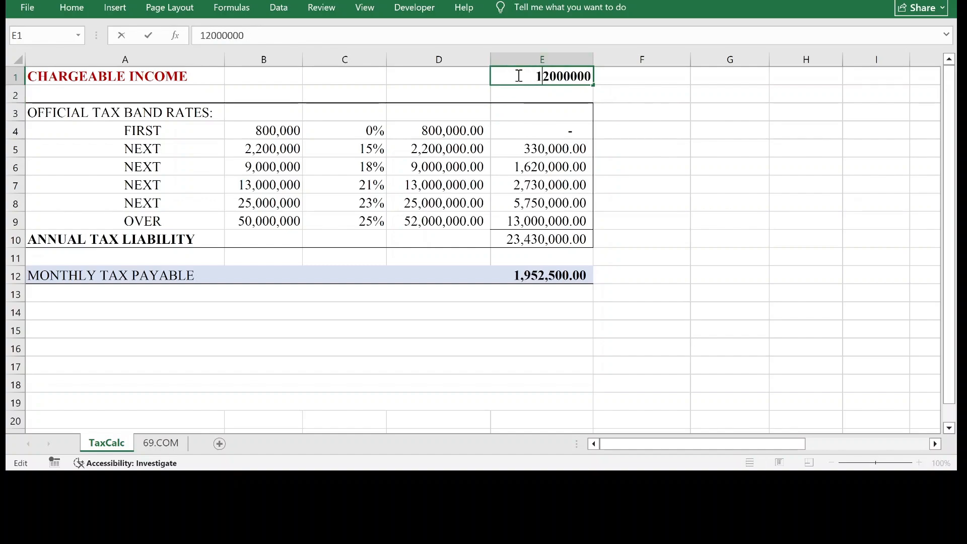
pyautogui.press('Right')
pyautogui.write('0')
pyautogui.press('Return')
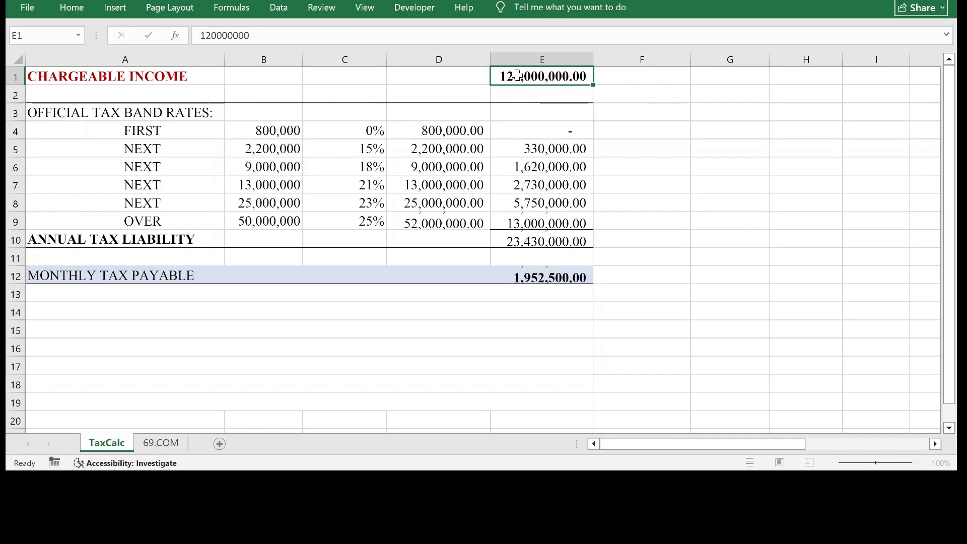
# Switch to the 69.COM sheet and enter 500000 as the chargeable income in cell E1.
pyautogui.click(160, 444)
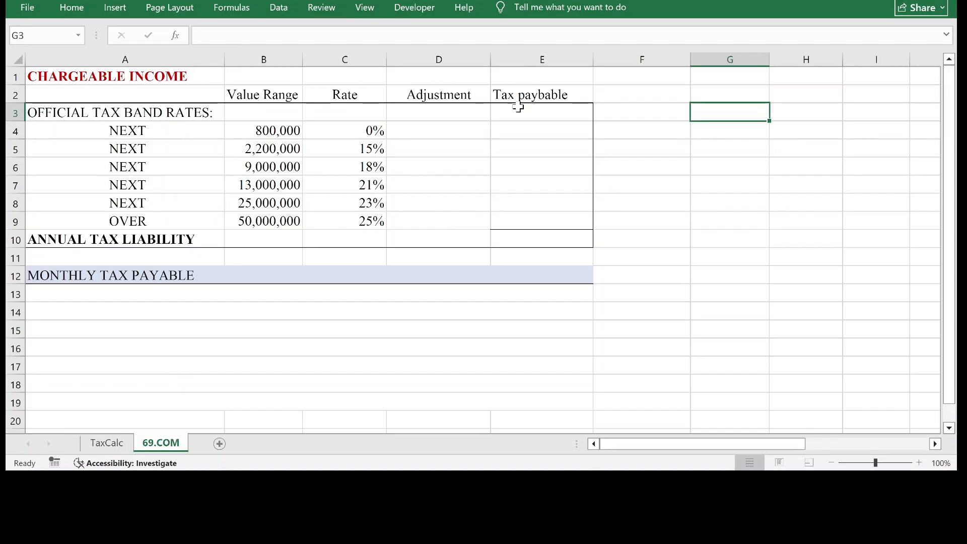
pyautogui.click(543, 75)
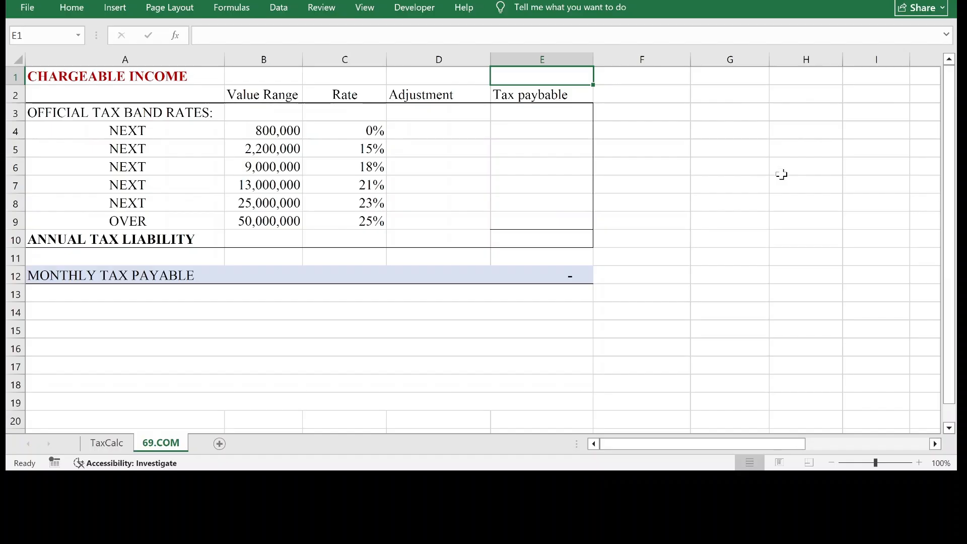
pyautogui.write('50')
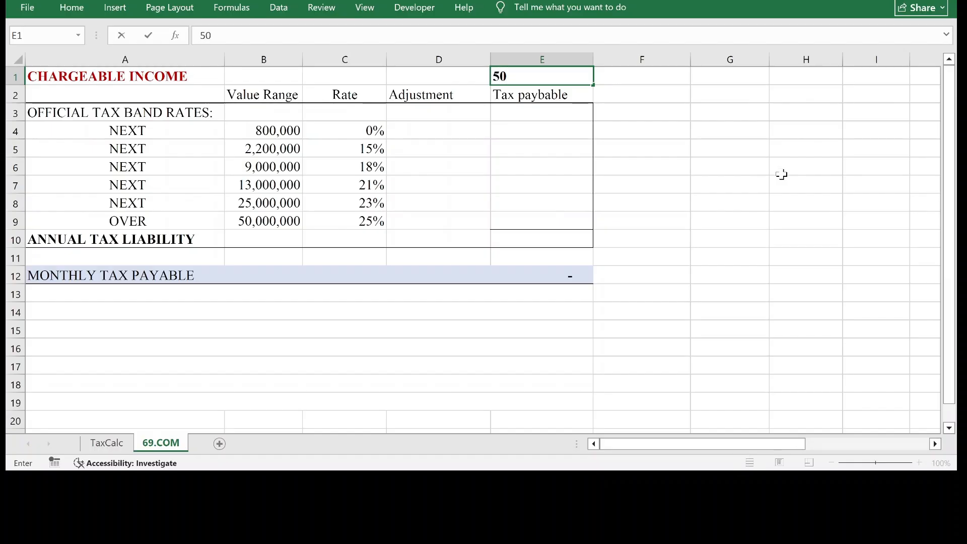
pyautogui.write('0000')
pyautogui.press('Return')
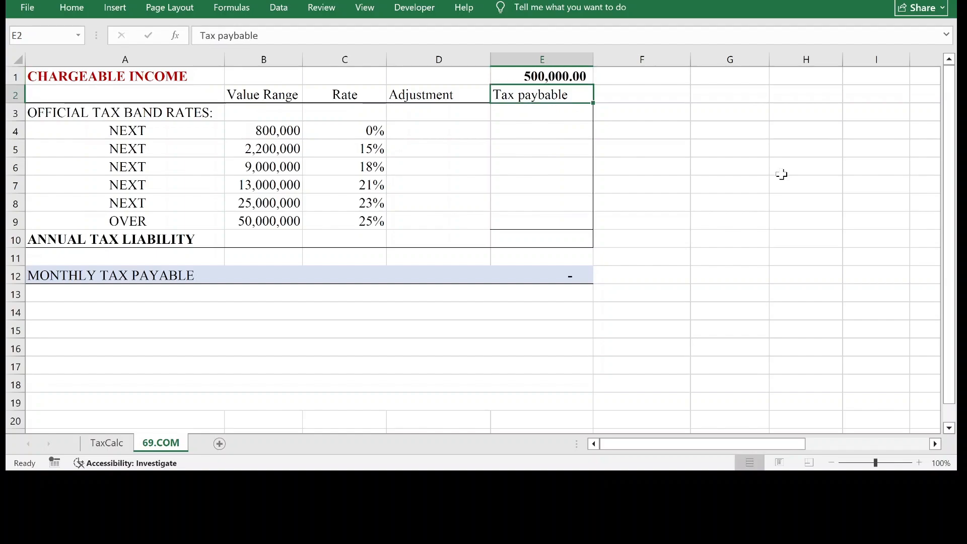
# Enter the first band's adjustment formula =Max(0,If(E1>B4,B4,E1)) in cell D4.
pyautogui.click(462, 129)
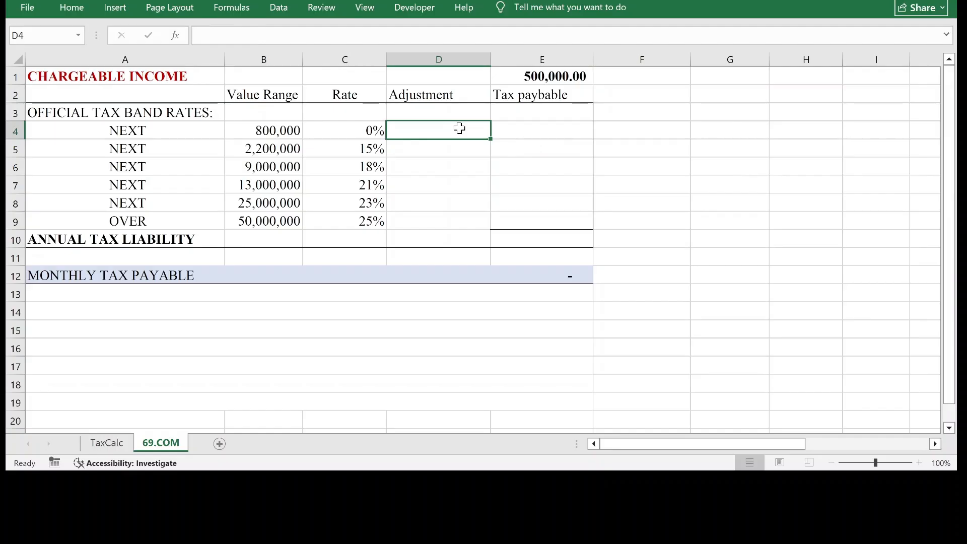
pyautogui.write('=')
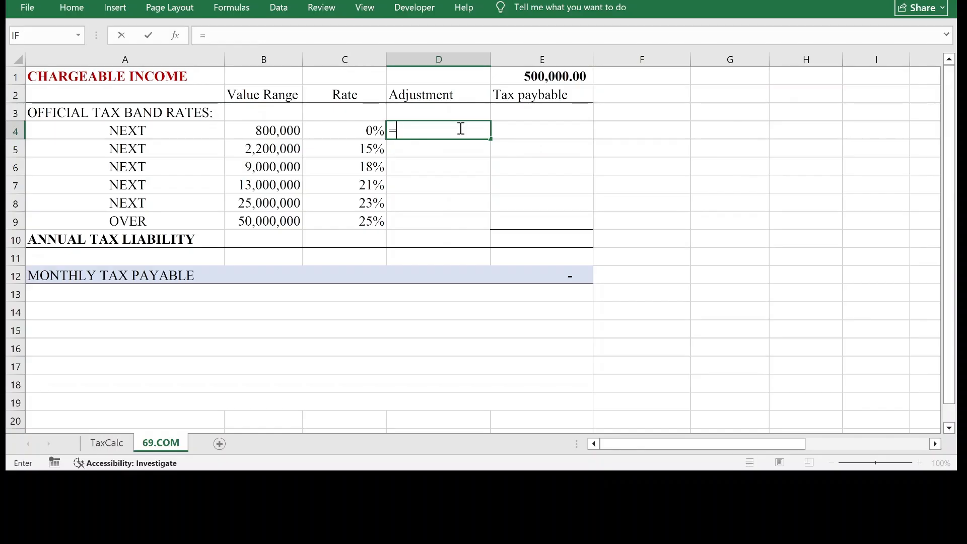
pyautogui.write('Max(0,')
pyautogui.write('I')
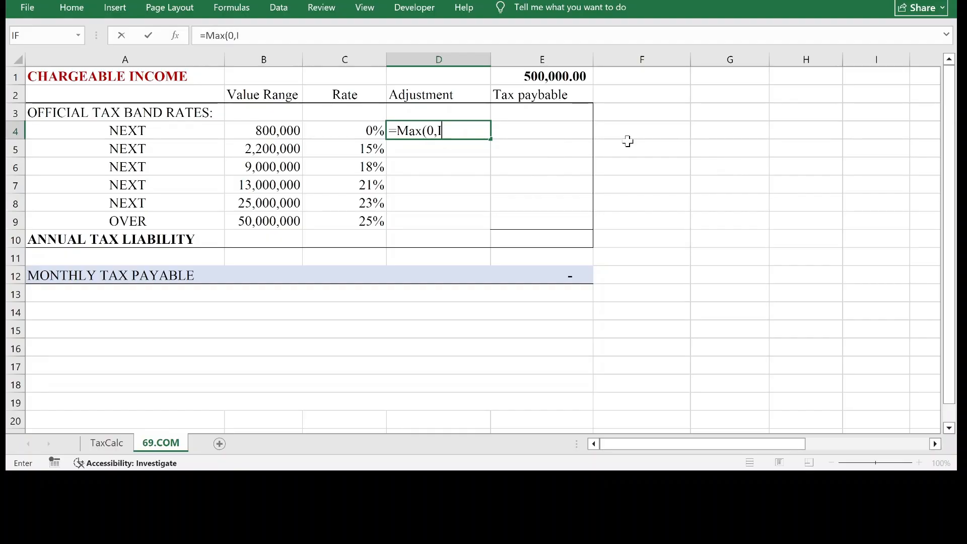
pyautogui.write('f(')
pyautogui.click(557, 77)
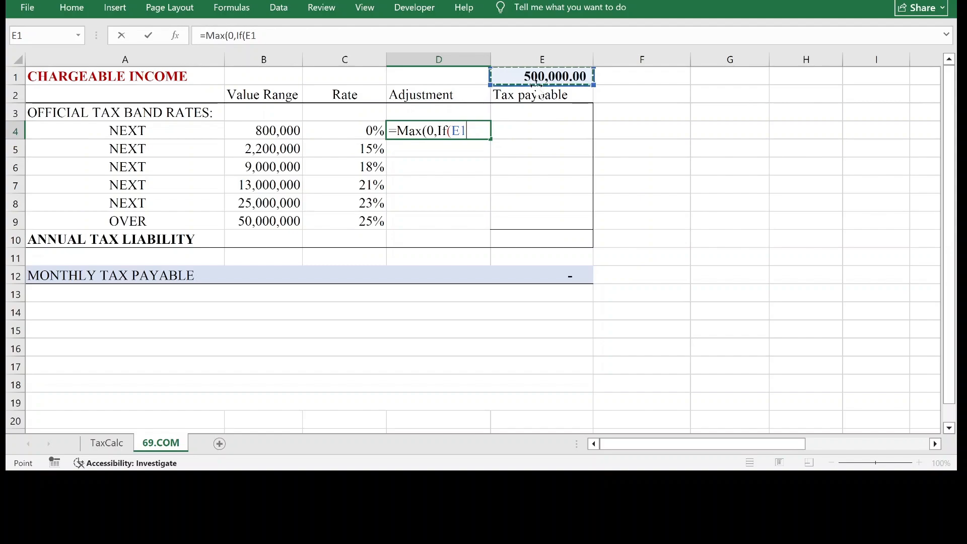
pyautogui.write('>')
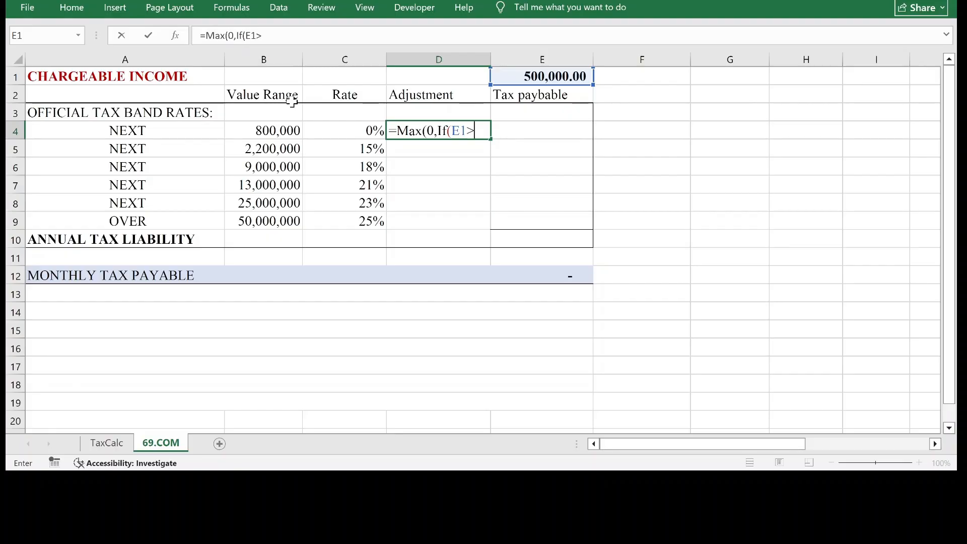
pyautogui.click(270, 130)
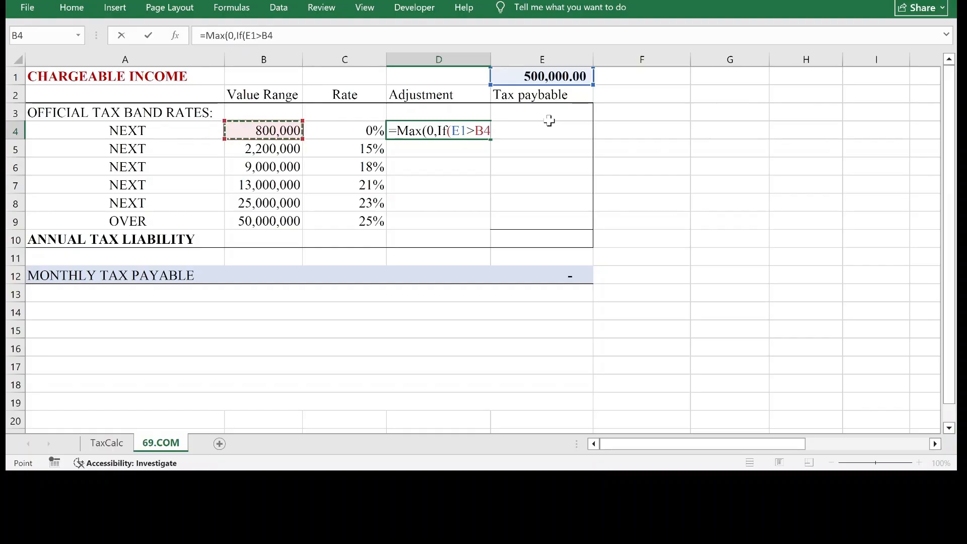
pyautogui.write(',')
pyautogui.press('Left')
pyautogui.press('Left')
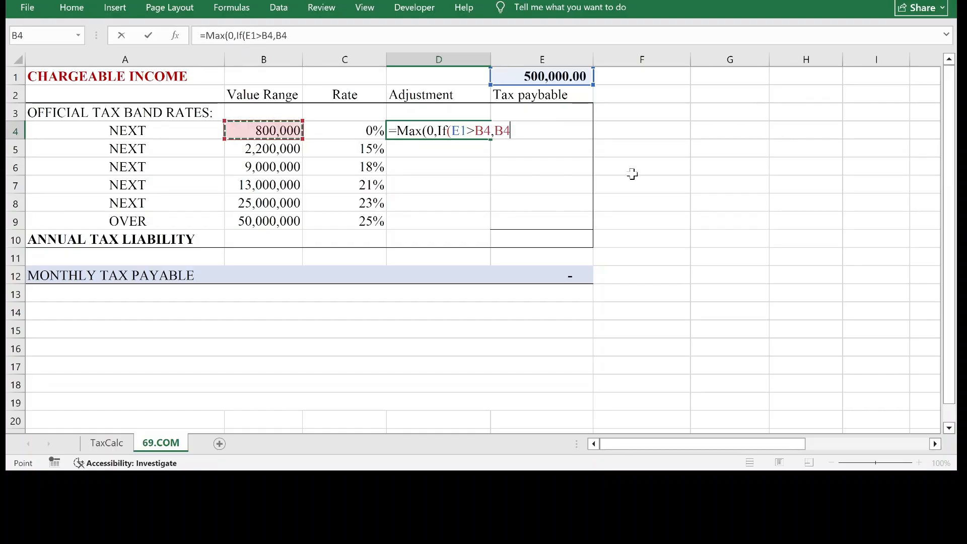
pyautogui.write(',')
pyautogui.click(558, 80)
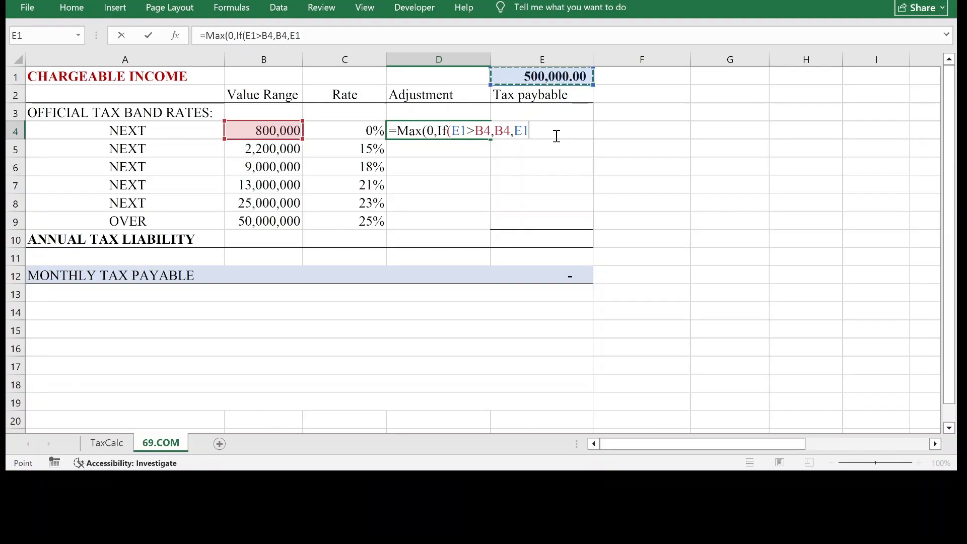
pyautogui.write('))')
pyautogui.press('Return')
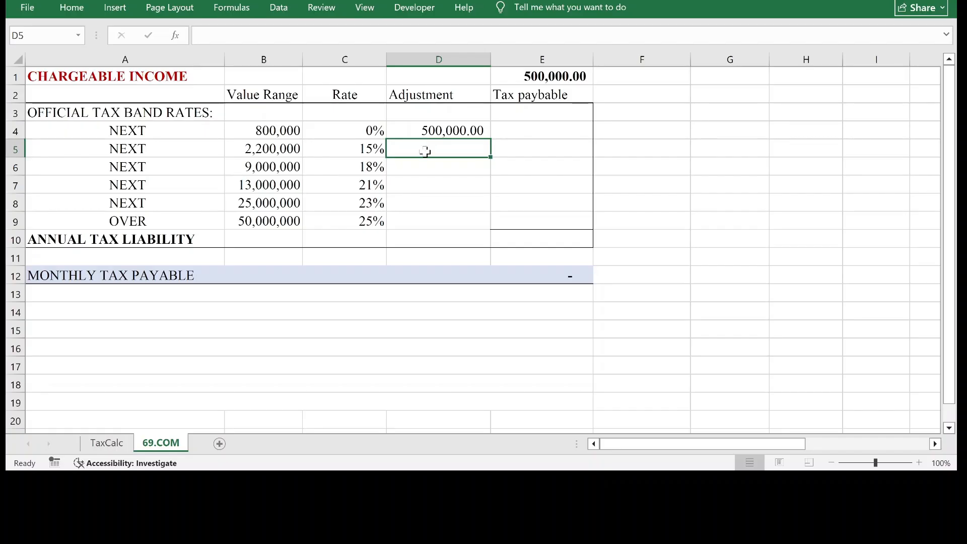
# Enter the second band's adjustment formula =Max(0,If(E1-B4>B5,B5,E1-D4)) in cell D5.
pyautogui.write('=Max')
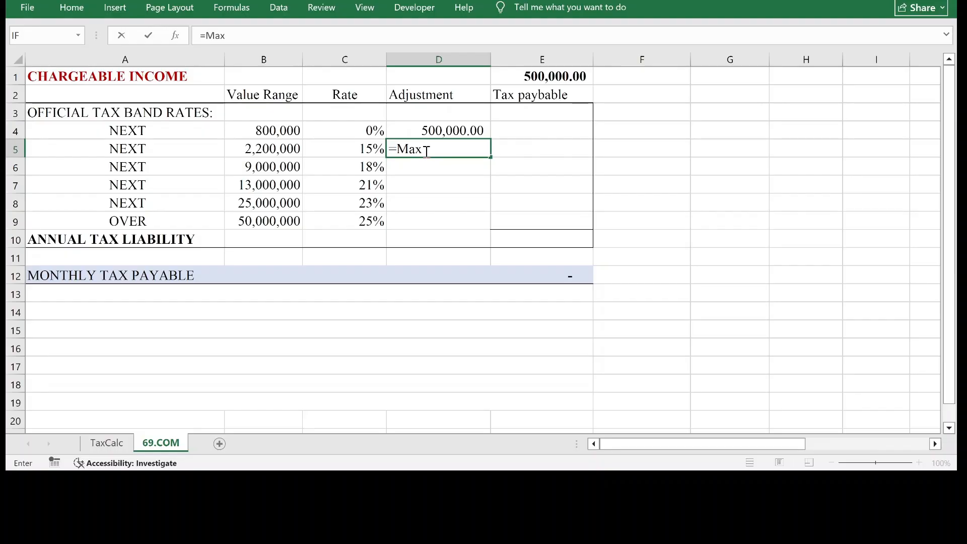
pyautogui.write('(0,If(')
pyautogui.click(550, 77)
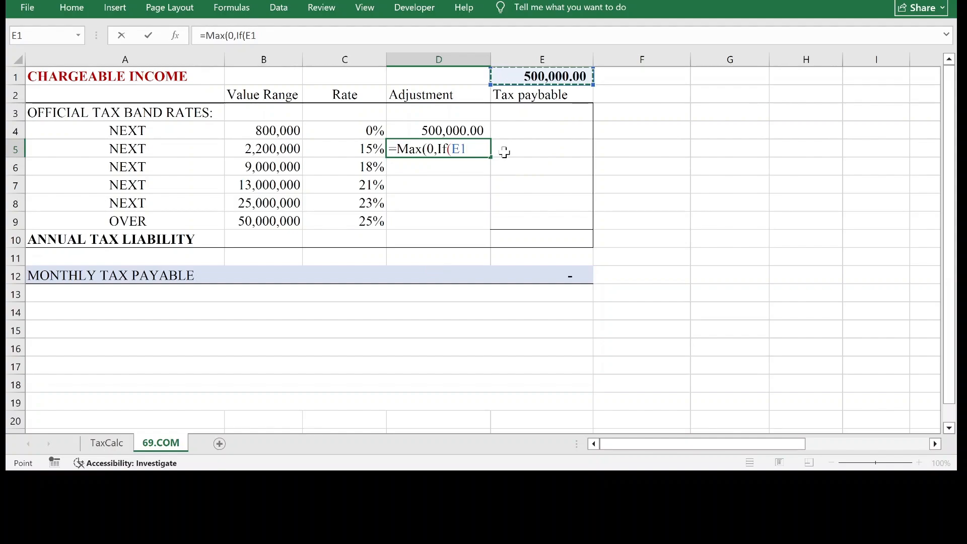
pyautogui.write('-')
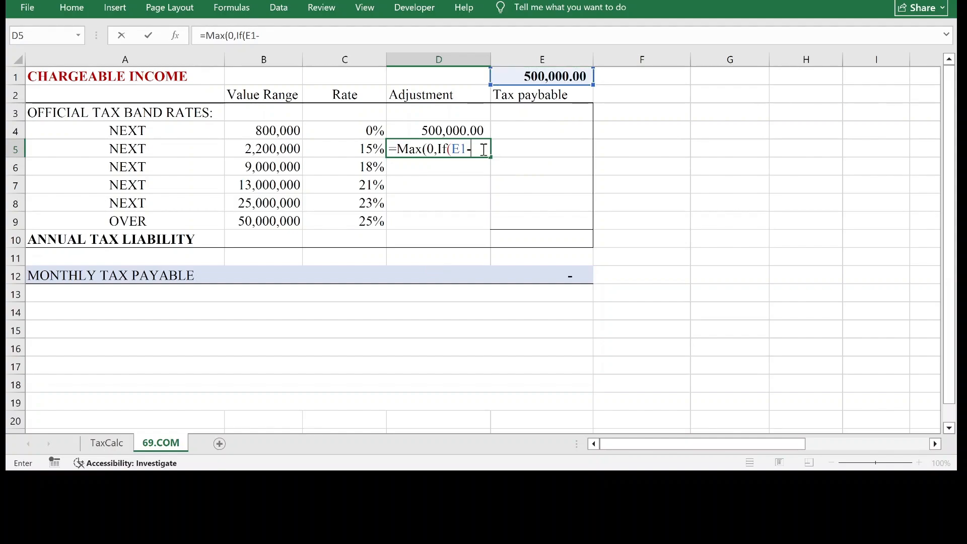
pyautogui.click(280, 131)
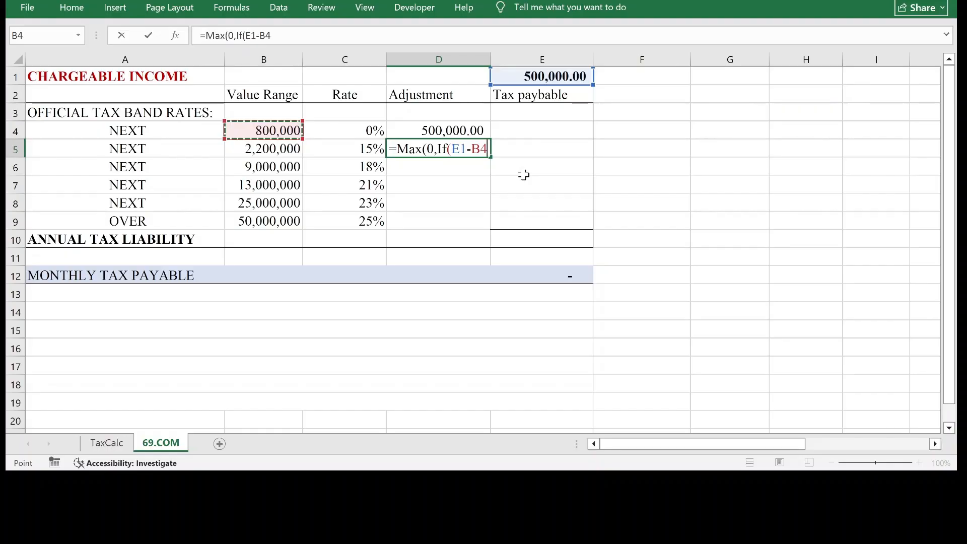
pyautogui.write('>')
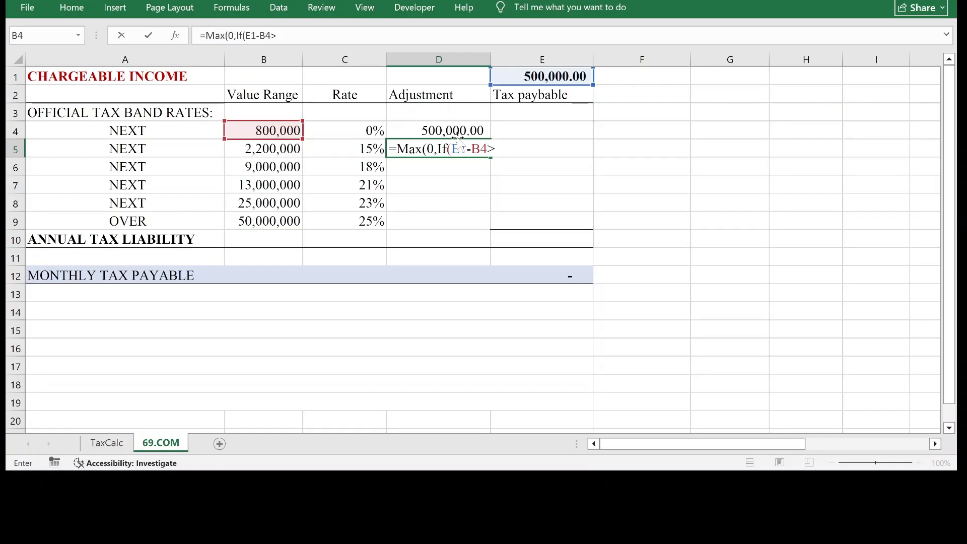
pyautogui.press('Left')
pyautogui.press('Left')
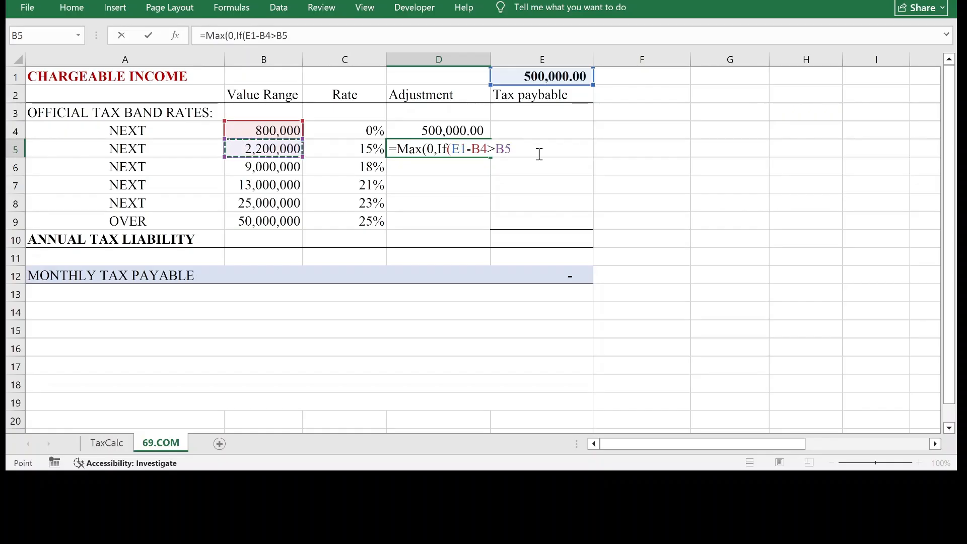
pyautogui.write(',')
pyautogui.click(284, 147)
pyautogui.write(',')
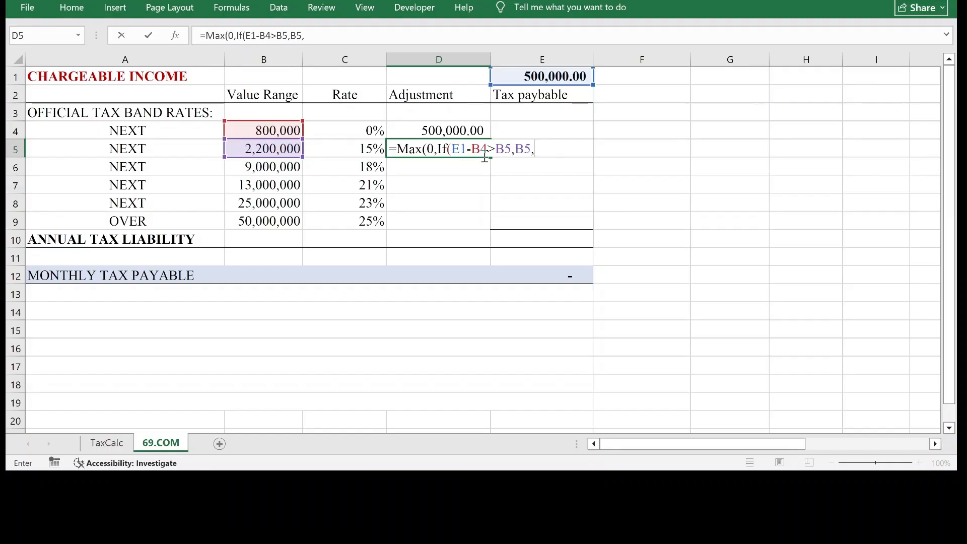
pyautogui.press('F2')
pyautogui.click(535, 76)
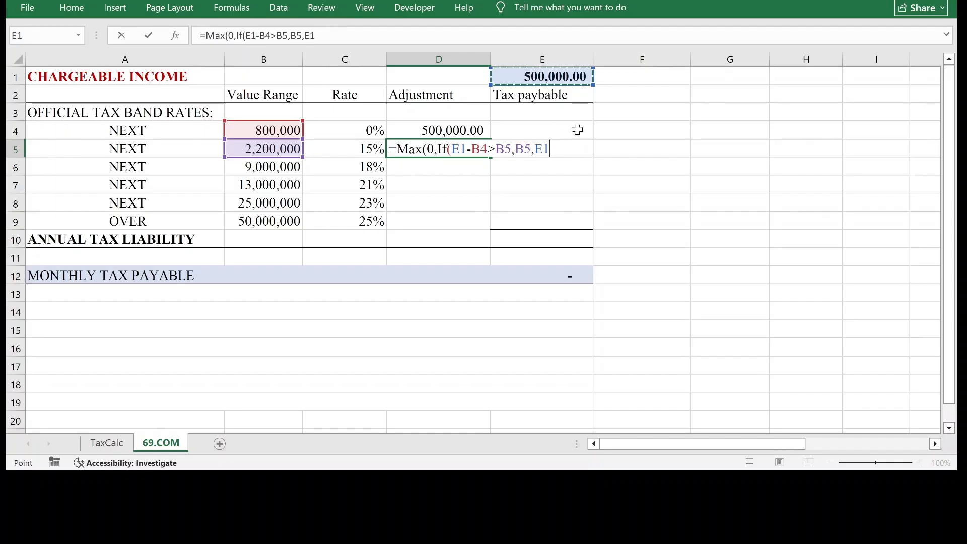
pyautogui.write('-')
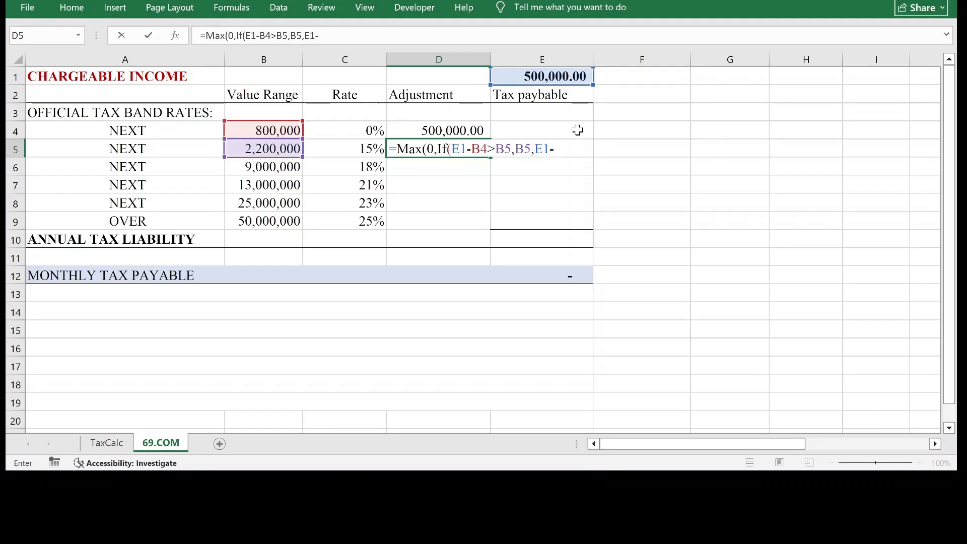
pyautogui.click(448, 128)
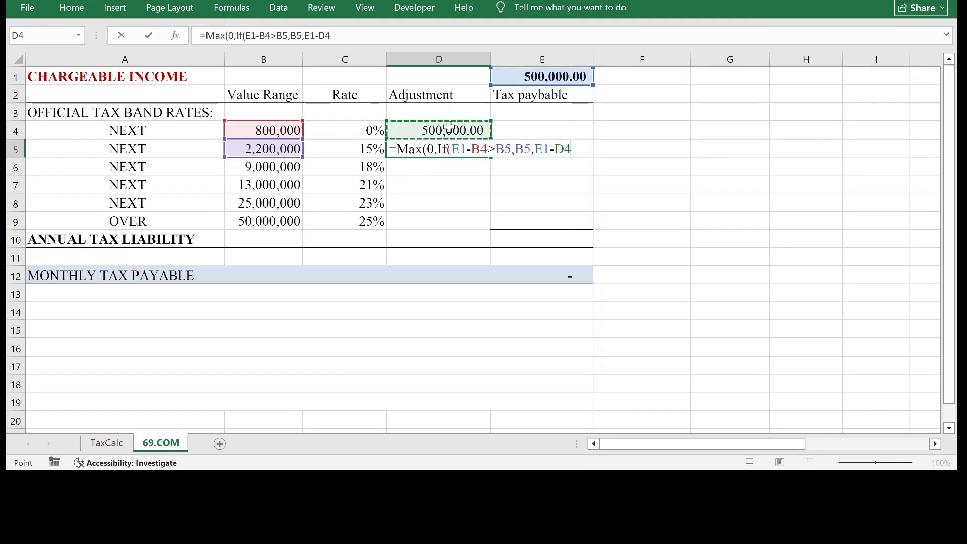
pyautogui.write(')')
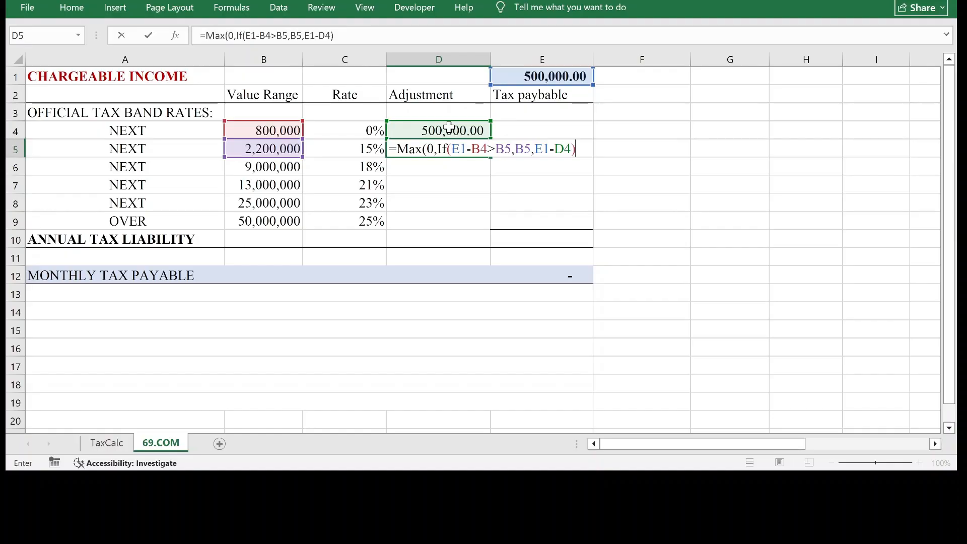
pyautogui.write(')')
pyautogui.press('Return')
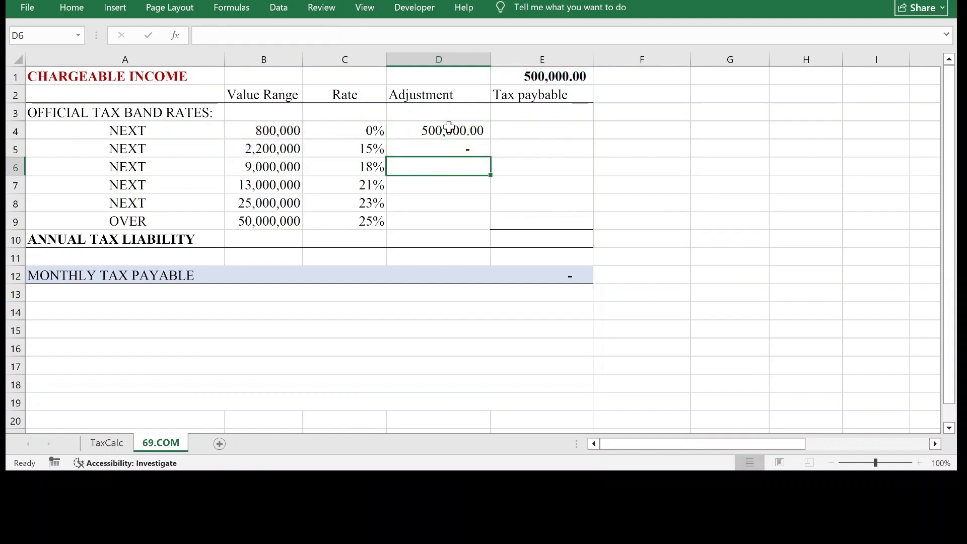
# Set the chargeable income in cell E1 to 900,000 to test the first two bands' adjustment formulas.
pyautogui.click(454, 150)
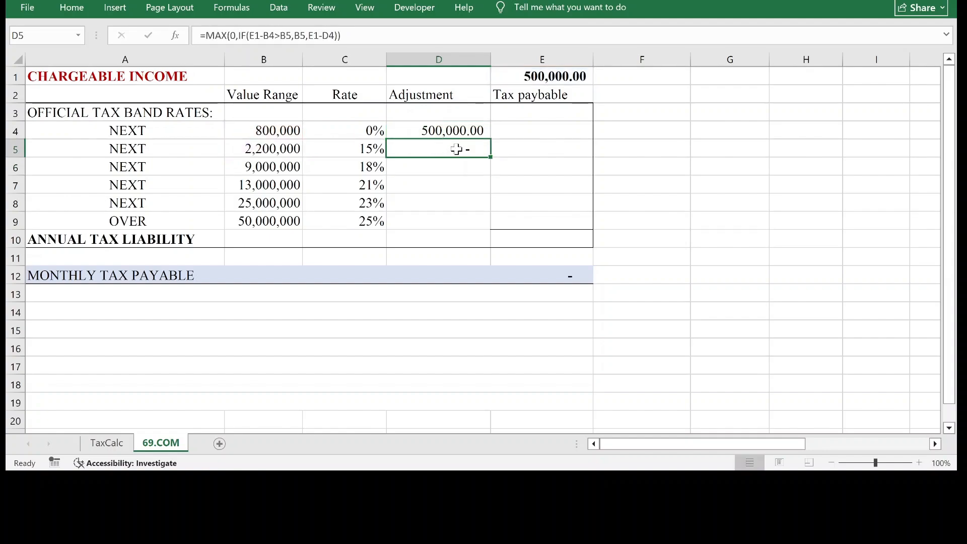
pyautogui.click(550, 82)
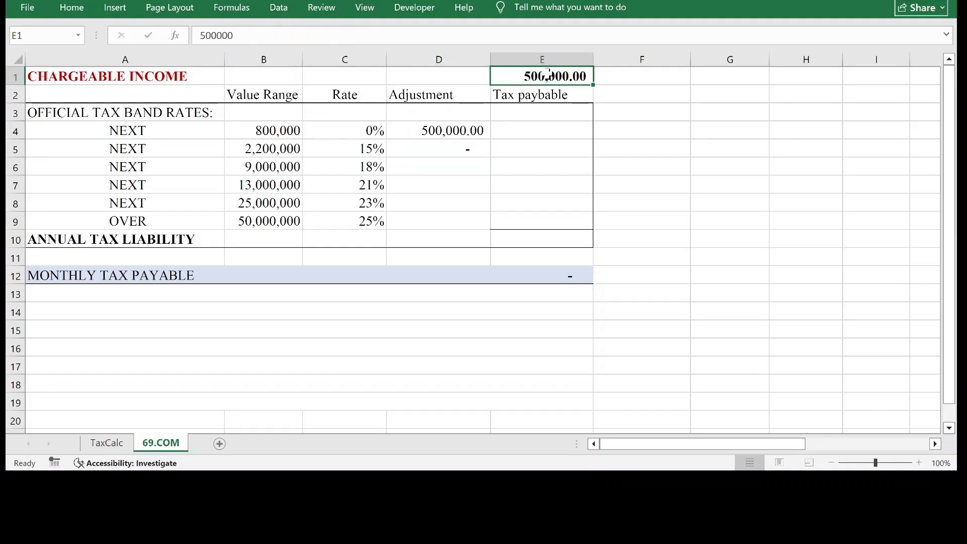
pyautogui.click(469, 130)
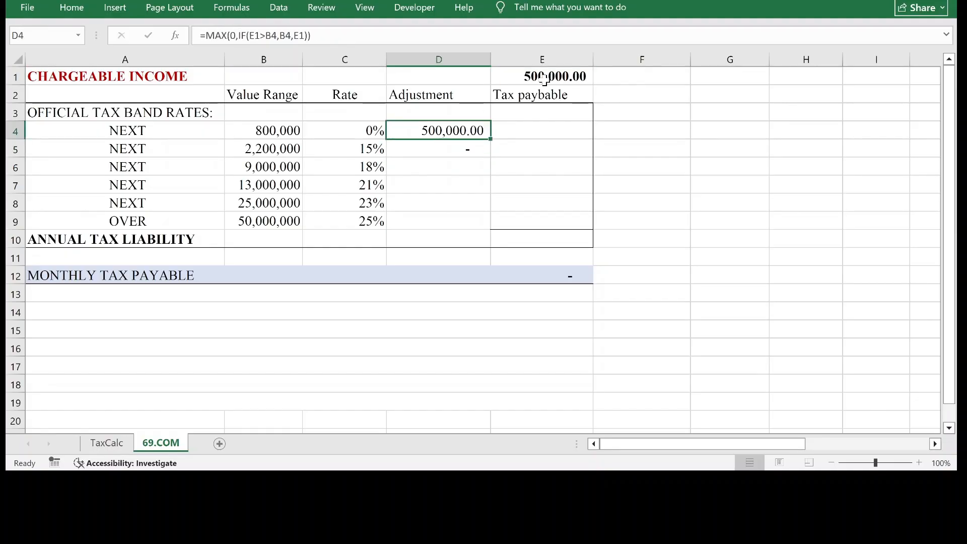
pyautogui.click(544, 78)
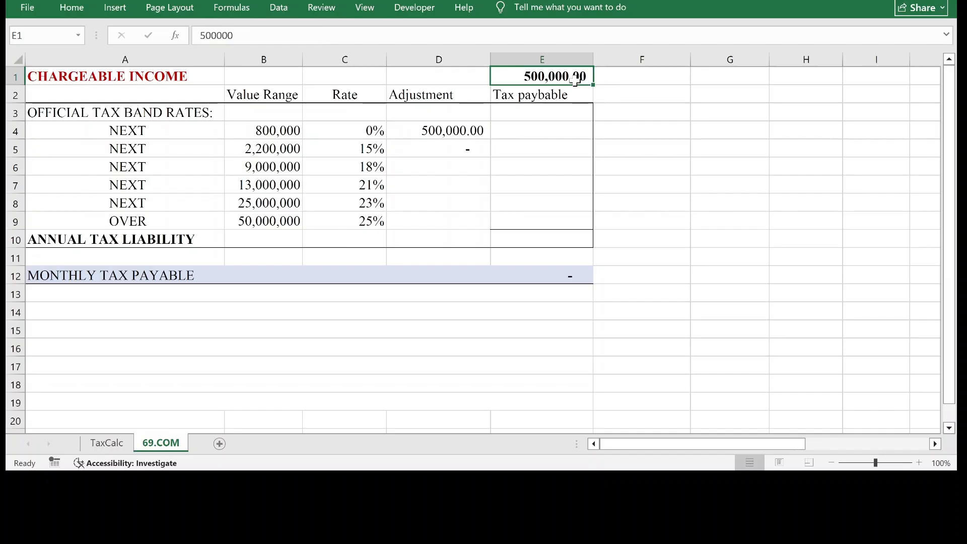
pyautogui.write('900')
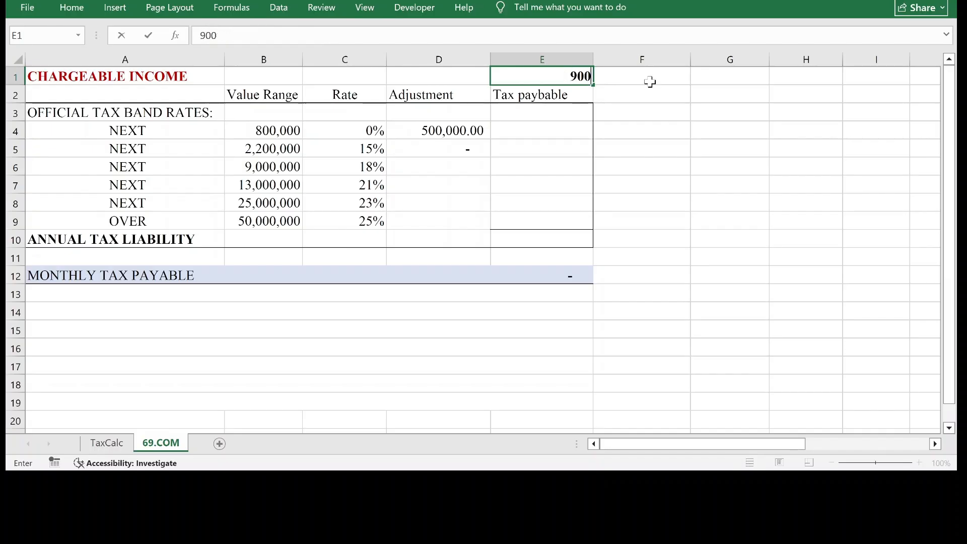
pyautogui.write(',000')
pyautogui.press('Return')
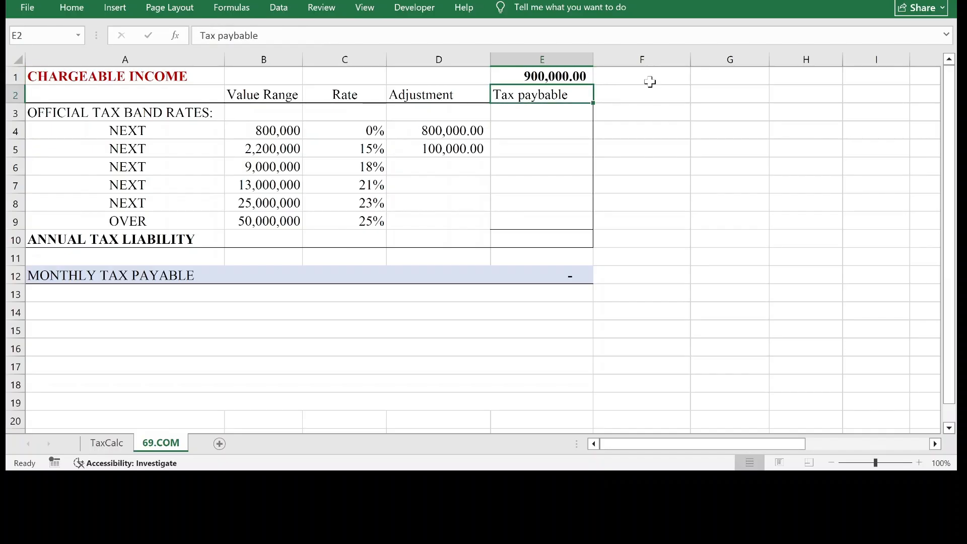
# Check the adjustments in D4 and D5 and compare their sum with the chargeable income in E1.
pyautogui.click(468, 151)
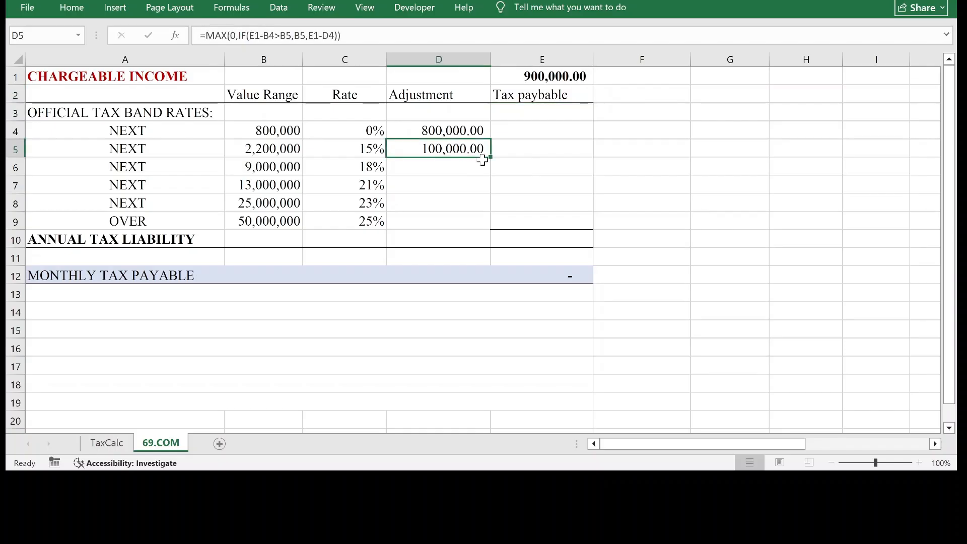
pyautogui.click(462, 131)
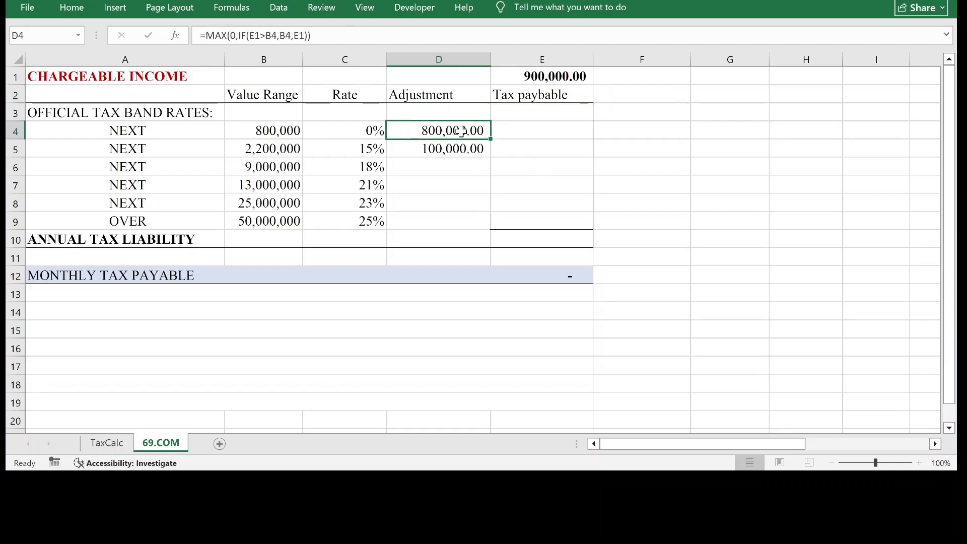
pyautogui.click(475, 149)
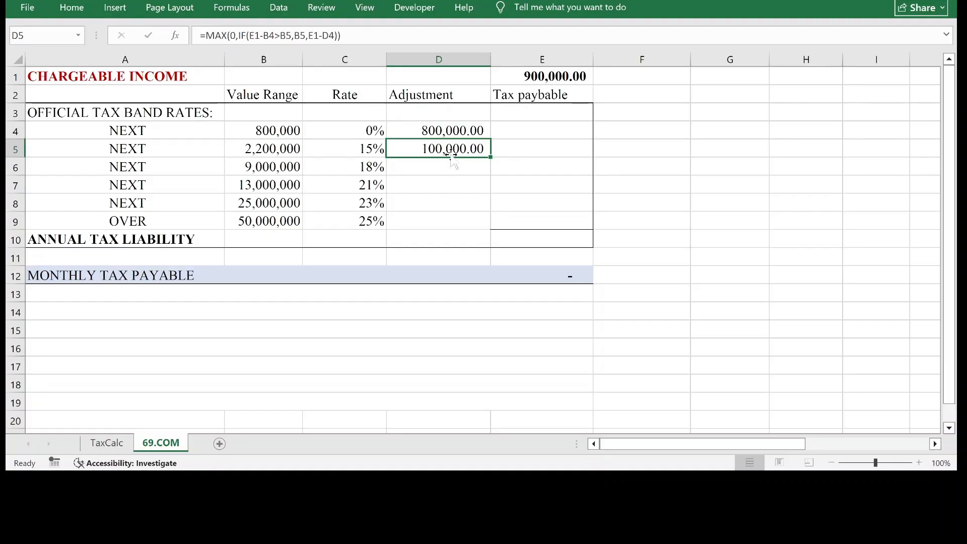
pyautogui.moveTo(466, 130); pyautogui.dragTo(462, 152)
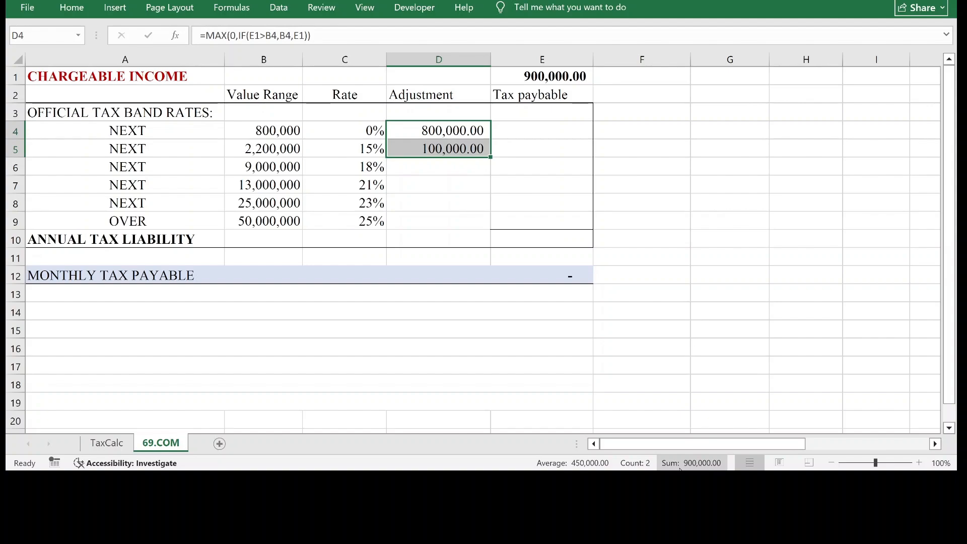
pyautogui.click(567, 82)
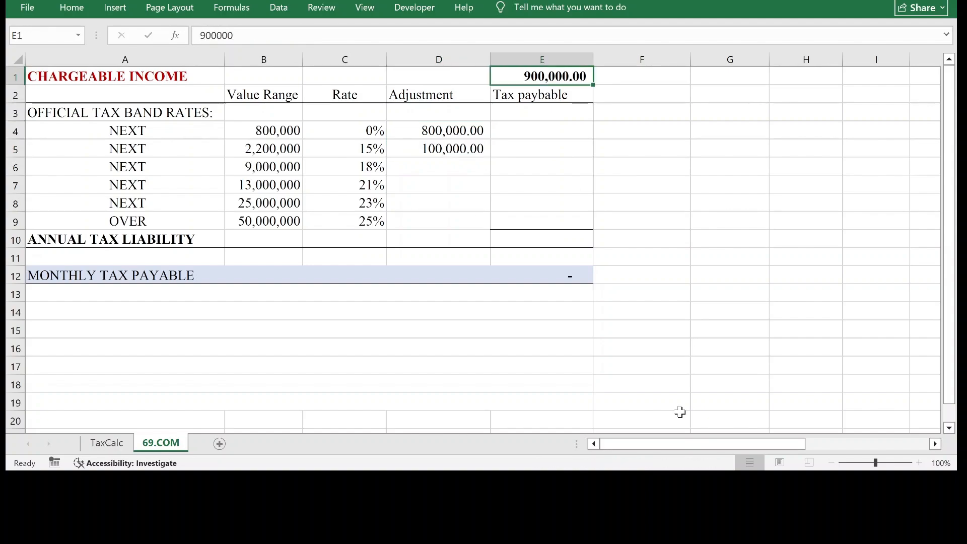
pyautogui.moveTo(459, 127); pyautogui.dragTo(460, 146)
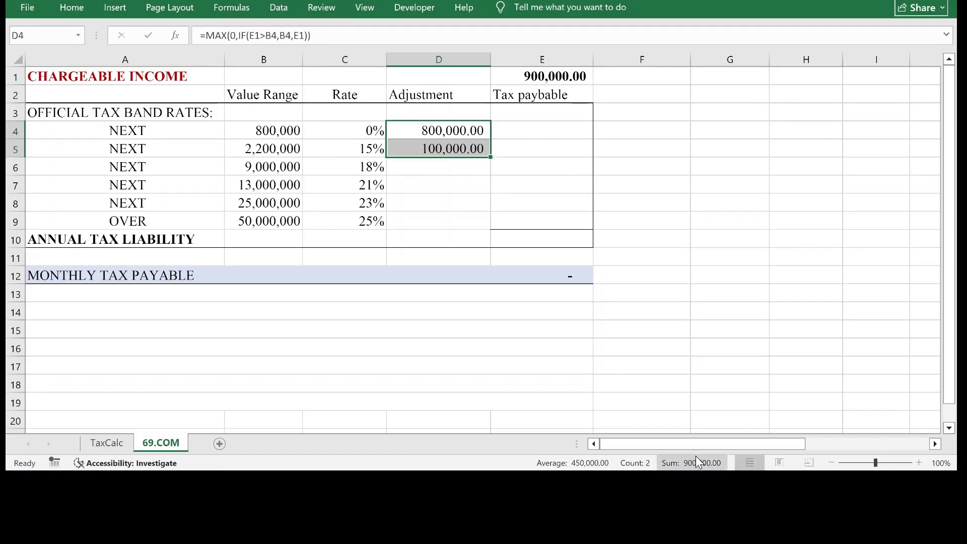
pyautogui.click(542, 76)
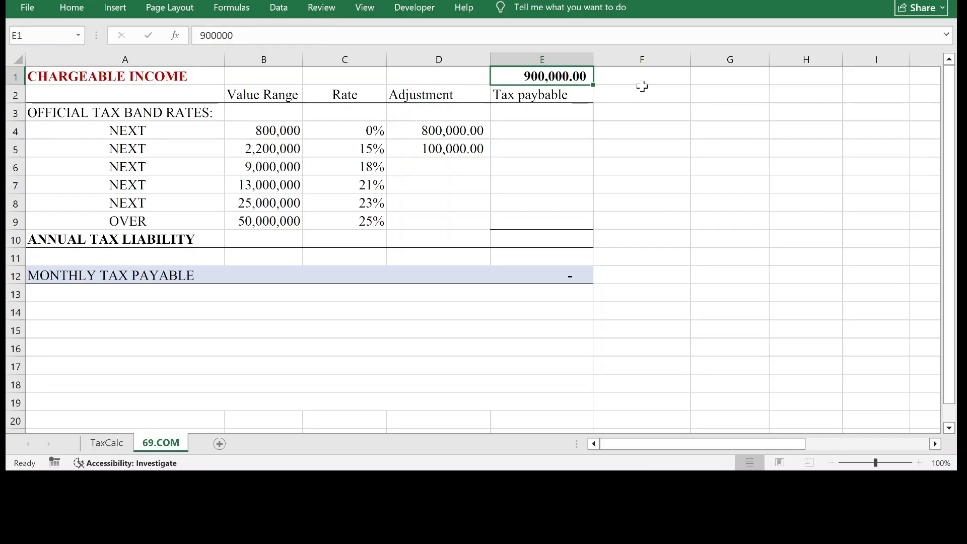
# Enter the third band's adjustment formula =Max(0,If(E1-(B4+B5)>B6,B6,E1-(D4+D5))) in cell D6.
pyautogui.click(460, 162)
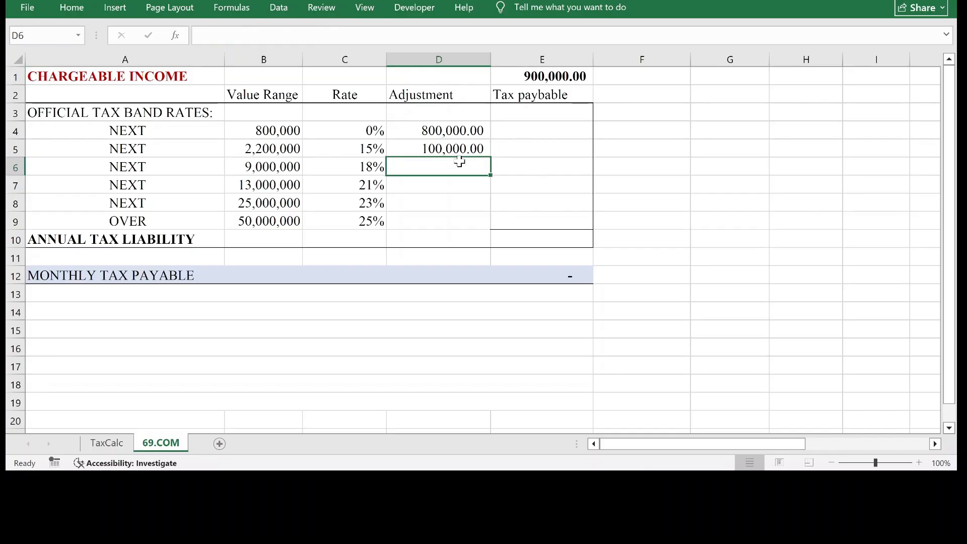
pyautogui.write('=')
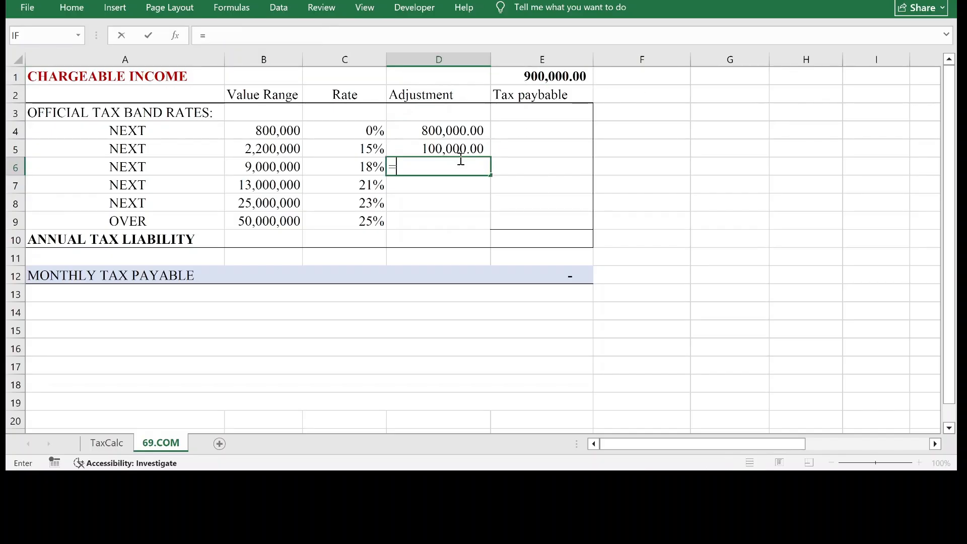
pyautogui.write('Max(0,If(')
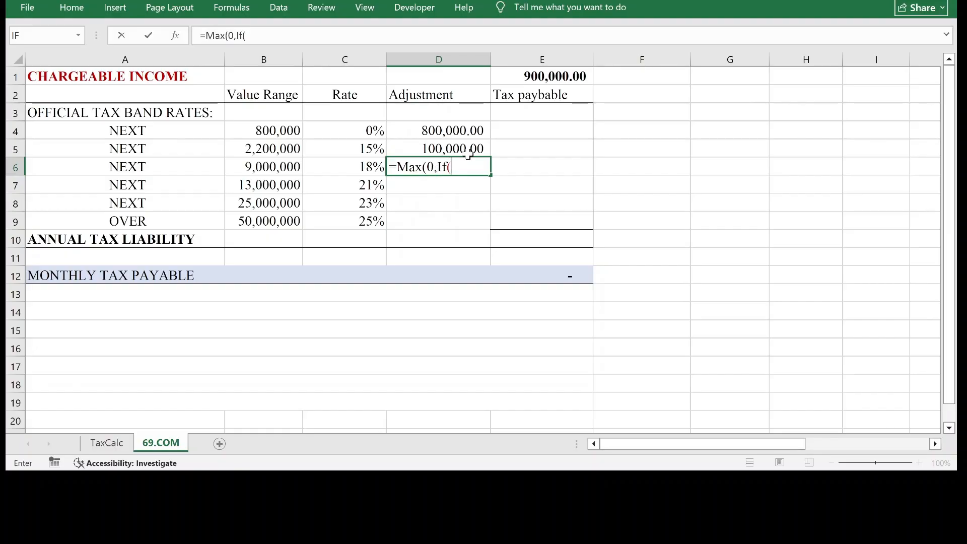
pyautogui.click(549, 77)
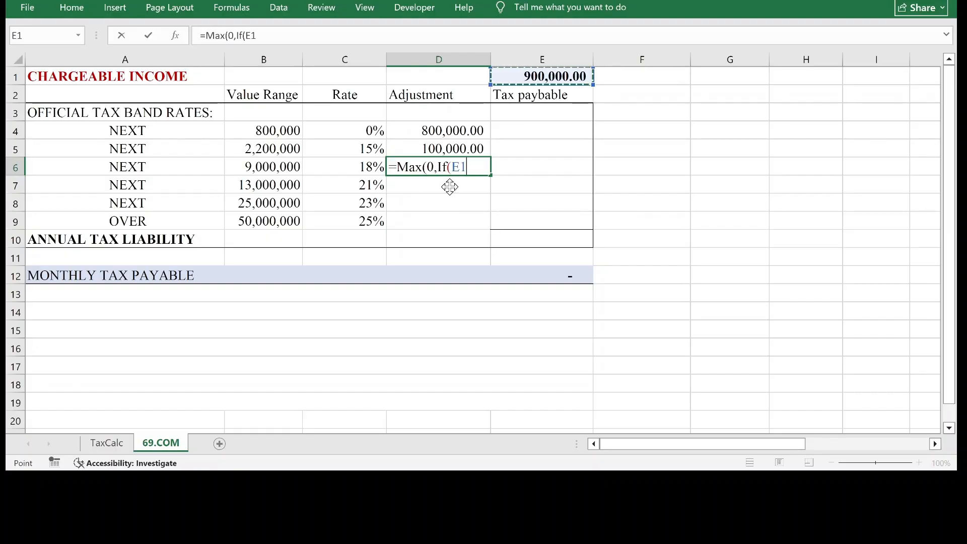
pyautogui.write('-')
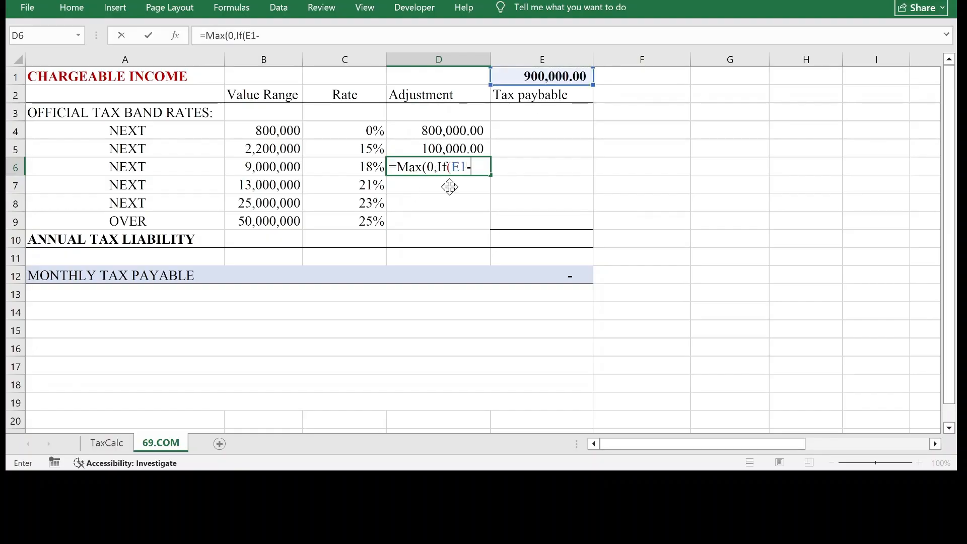
pyautogui.click(279, 129)
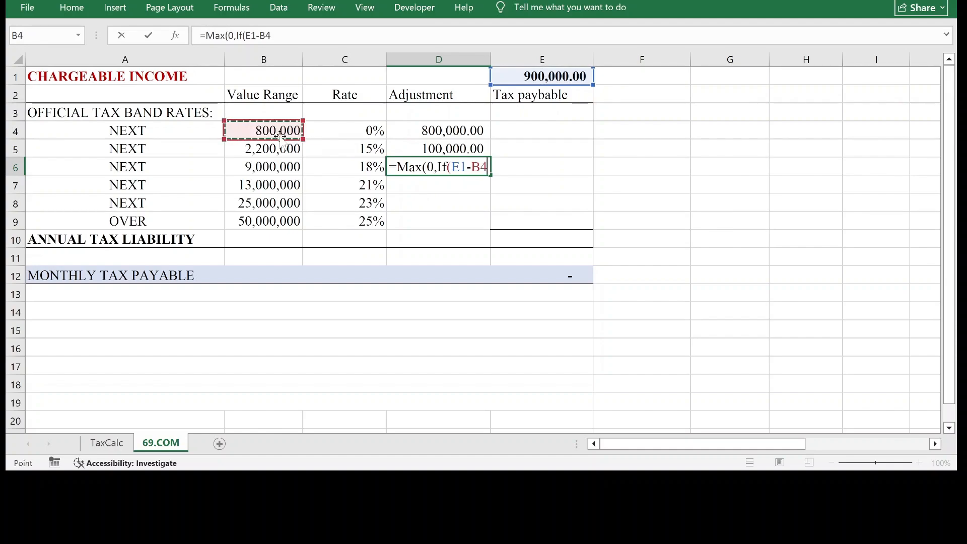
pyautogui.write('+')
pyautogui.click(270, 146)
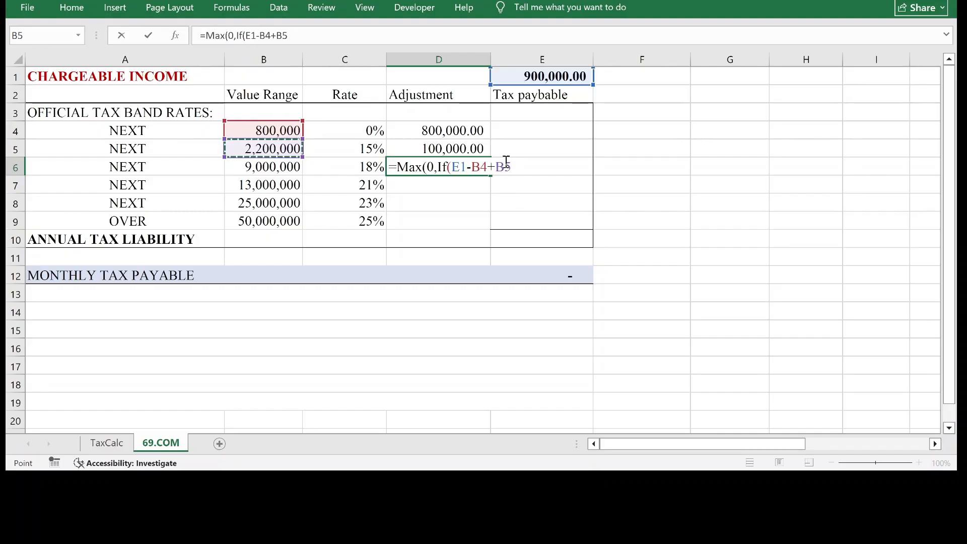
pyautogui.click(472, 169)
pyautogui.write('(')
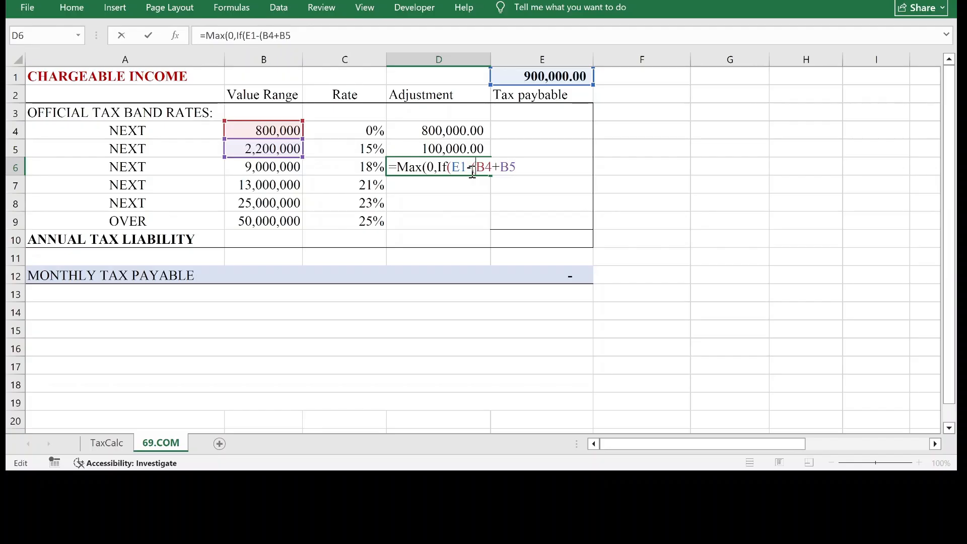
pyautogui.click(518, 166)
pyautogui.write(')')
pyautogui.click(283, 132)
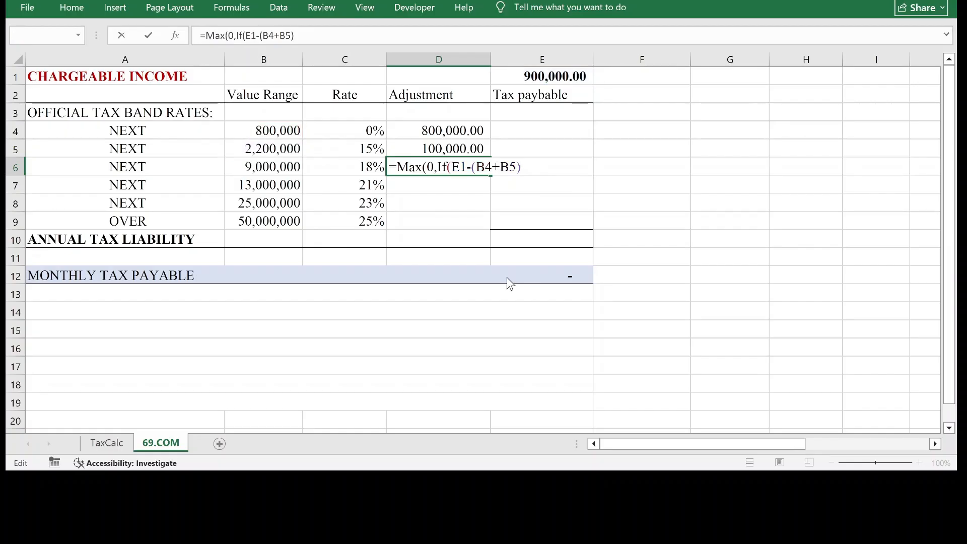
pyautogui.click(510, 283)
pyautogui.click(520, 167)
pyautogui.write('>')
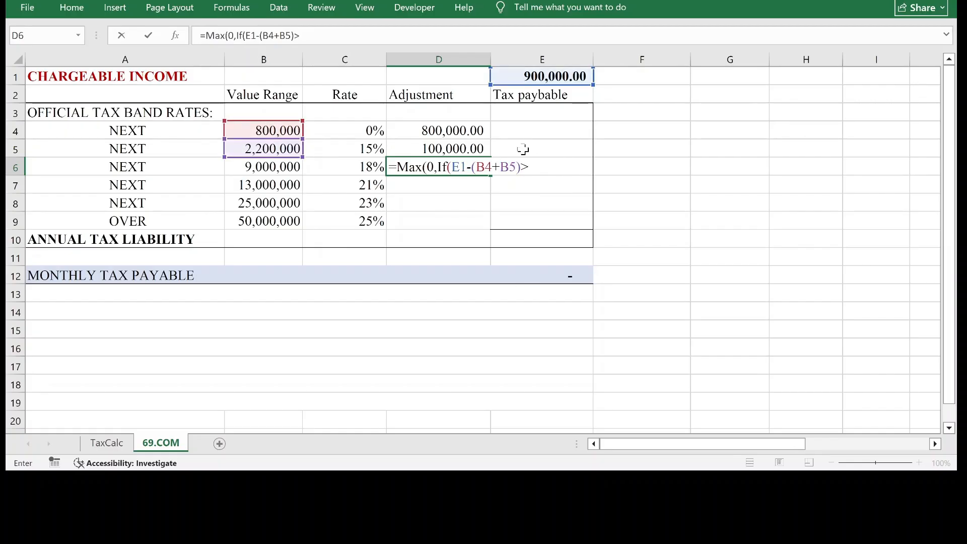
pyautogui.click(285, 167)
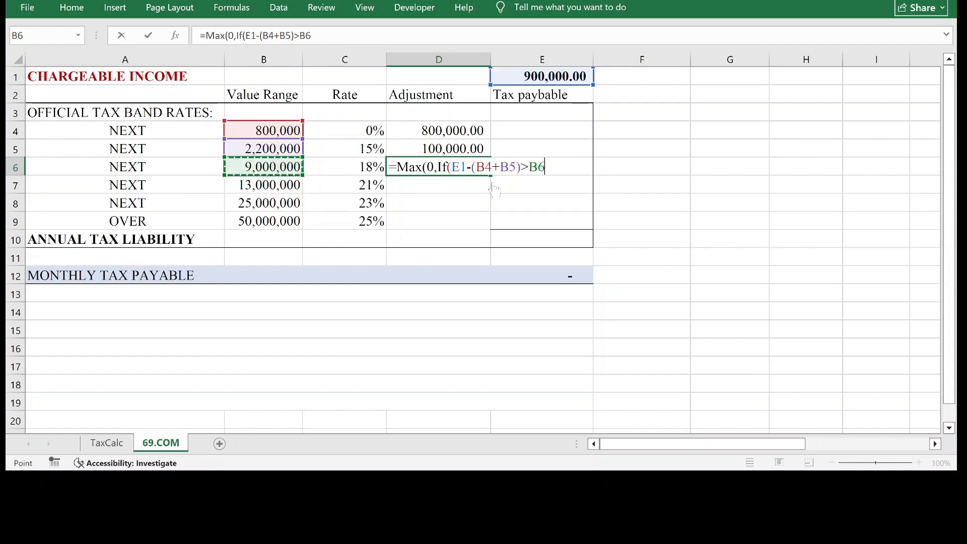
pyautogui.write(',')
pyautogui.click(290, 165)
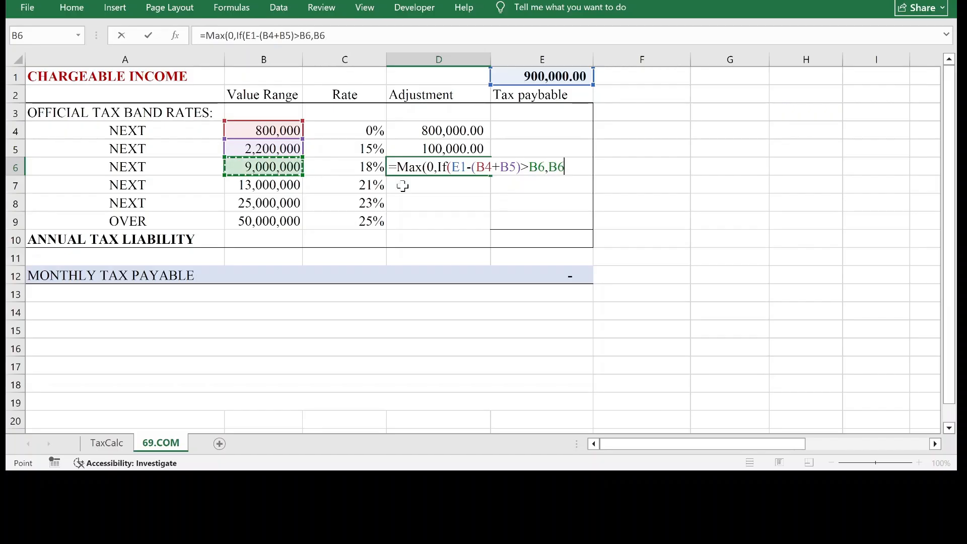
pyautogui.write(',')
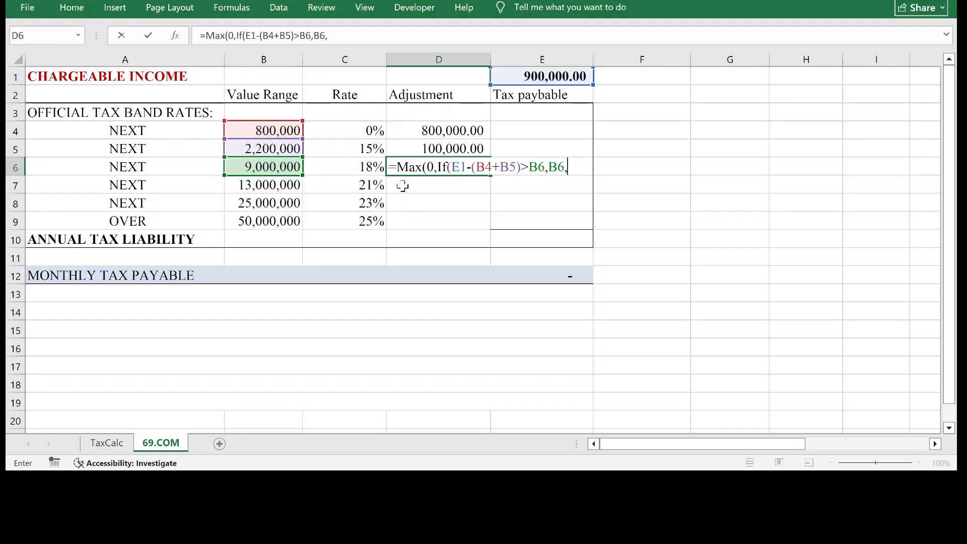
pyautogui.click(560, 77)
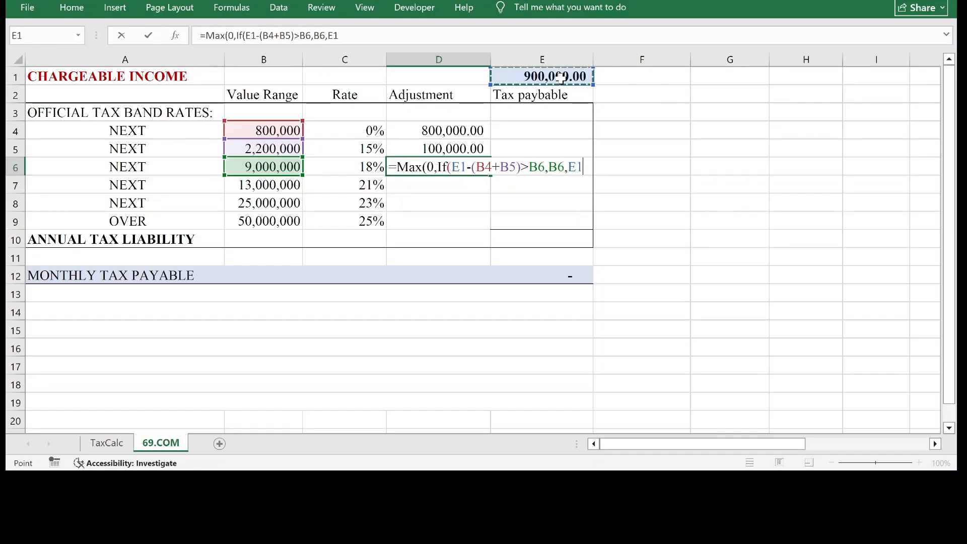
pyautogui.write('-(')
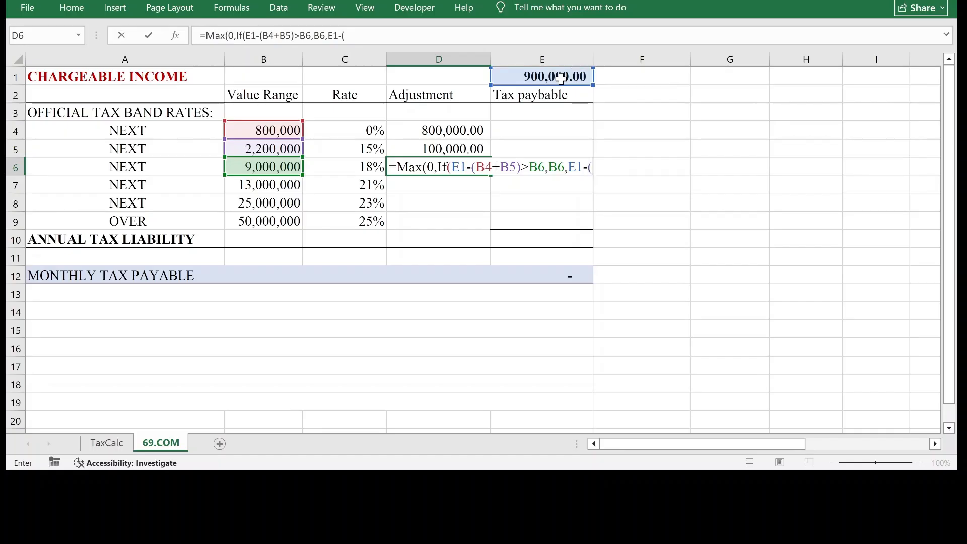
pyautogui.click(464, 132)
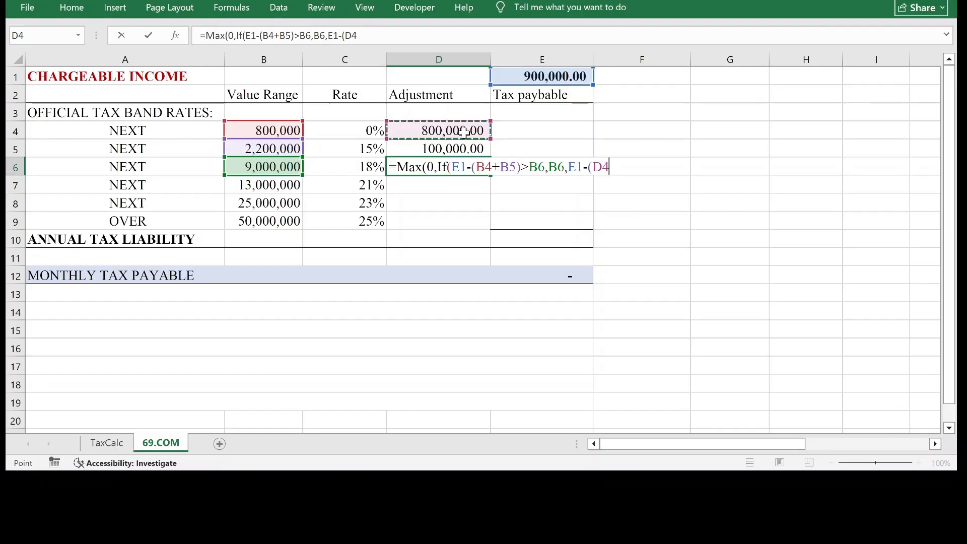
pyautogui.write('+')
pyautogui.click(452, 150)
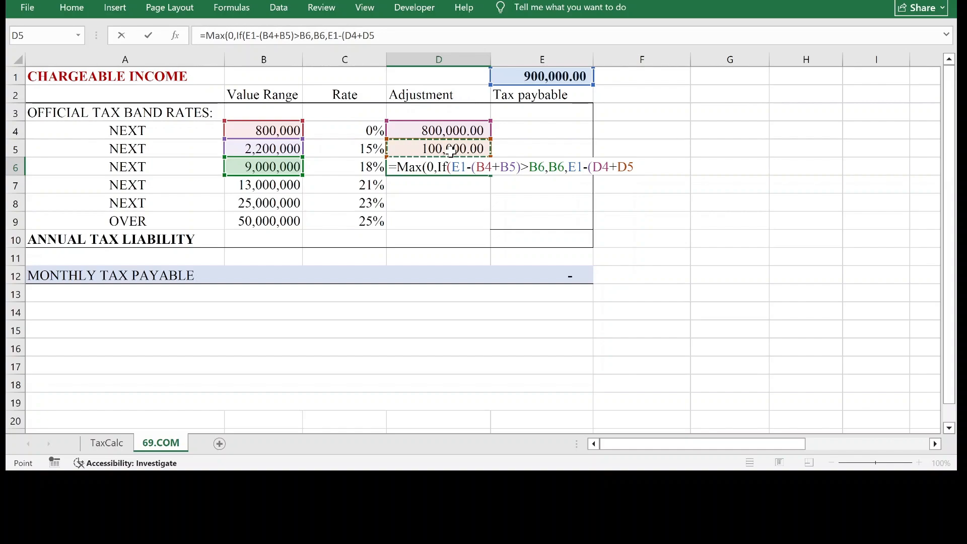
pyautogui.write(')')
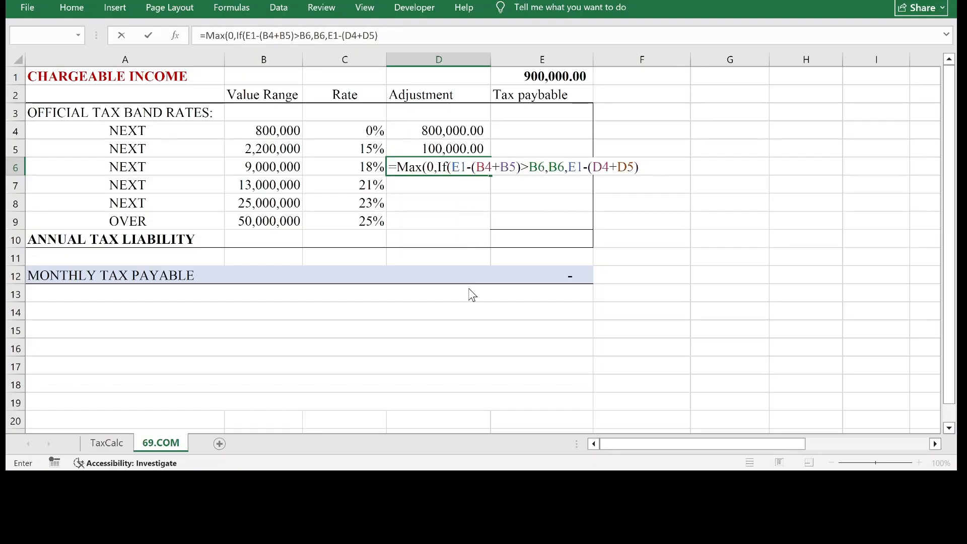
pyautogui.write(')')
pyautogui.press('Return')
pyautogui.click(459, 162)
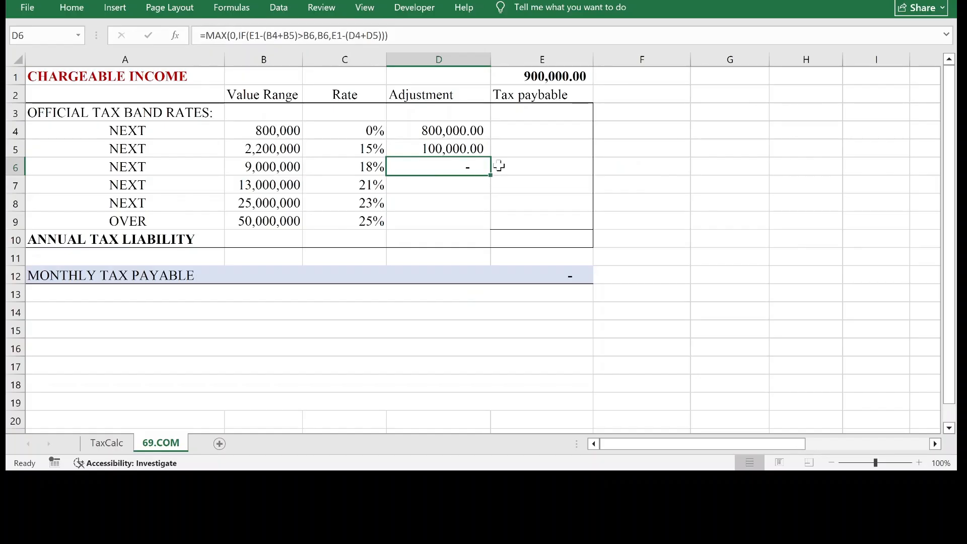
# Set the chargeable income in cell E1 to 3,200,000 to test the first three bands' adjustment formulas.
pyautogui.click(526, 76)
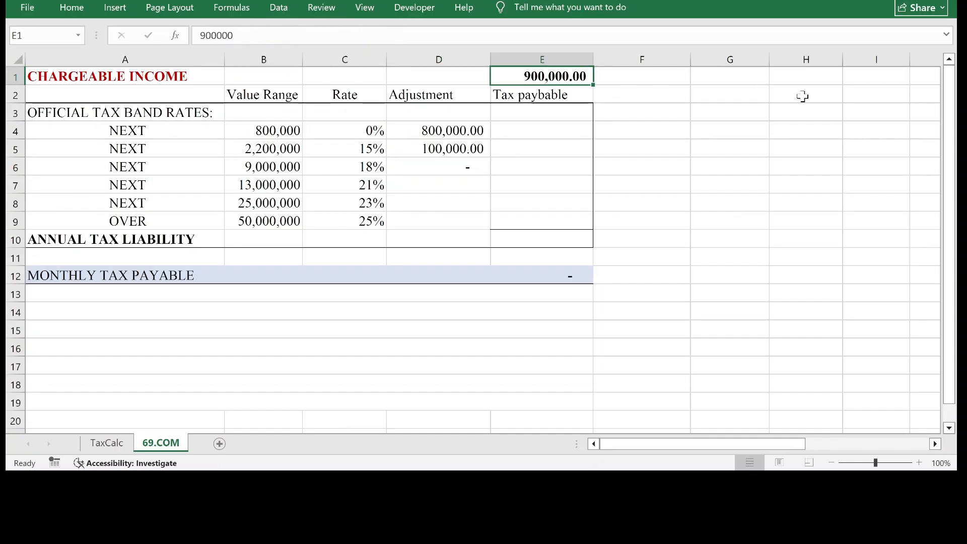
pyautogui.write('3,2')
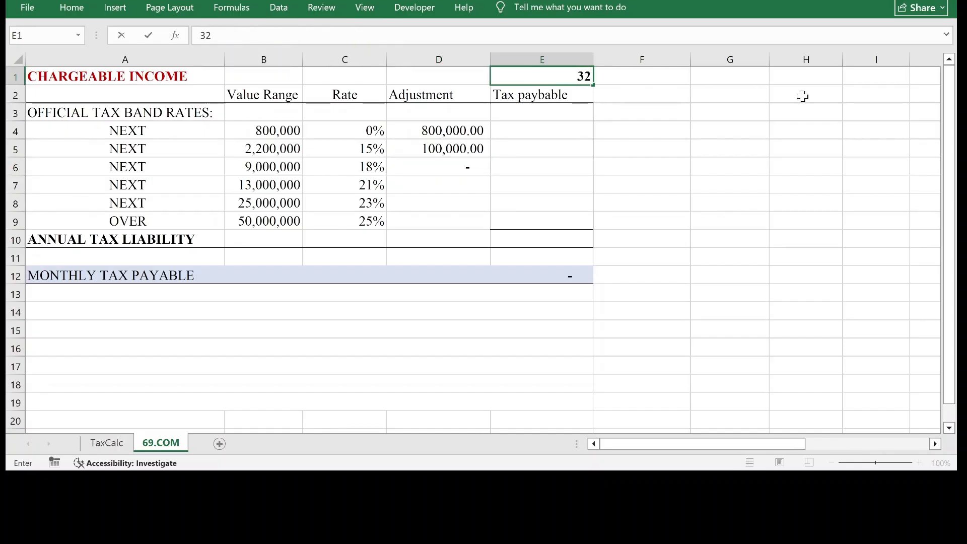
pyautogui.write('00,000')
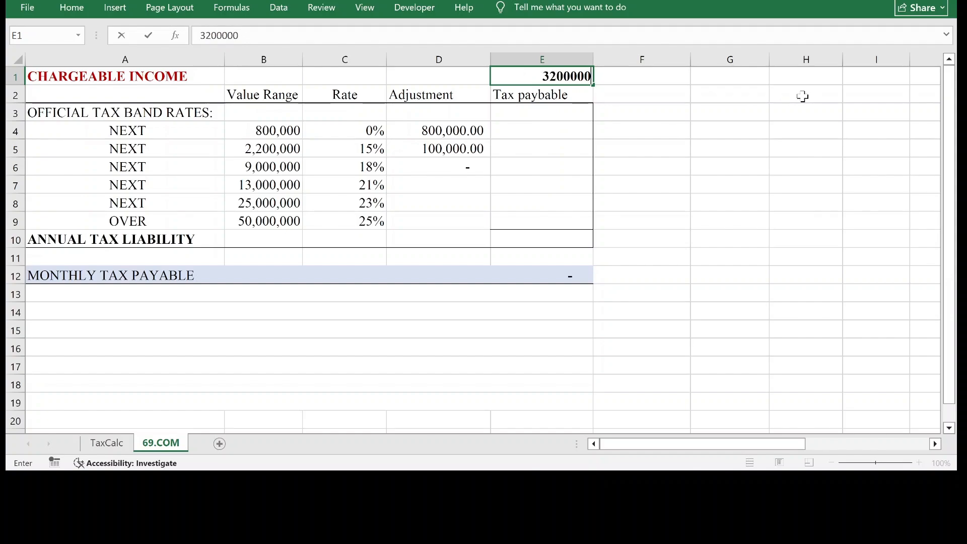
pyautogui.press('Return')
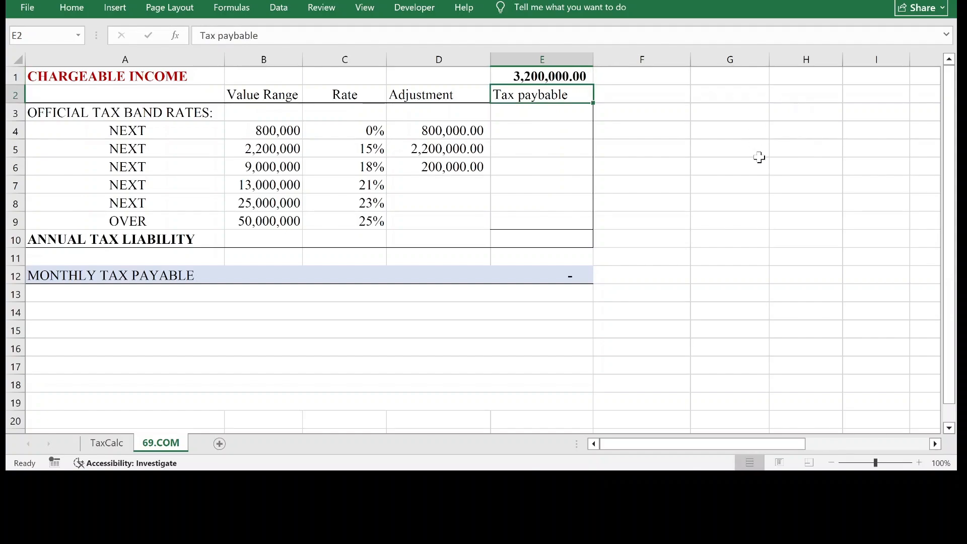
# Check the adjustments in D4 to D6 and compare their sum with the chargeable income in E1.
pyautogui.click(445, 126)
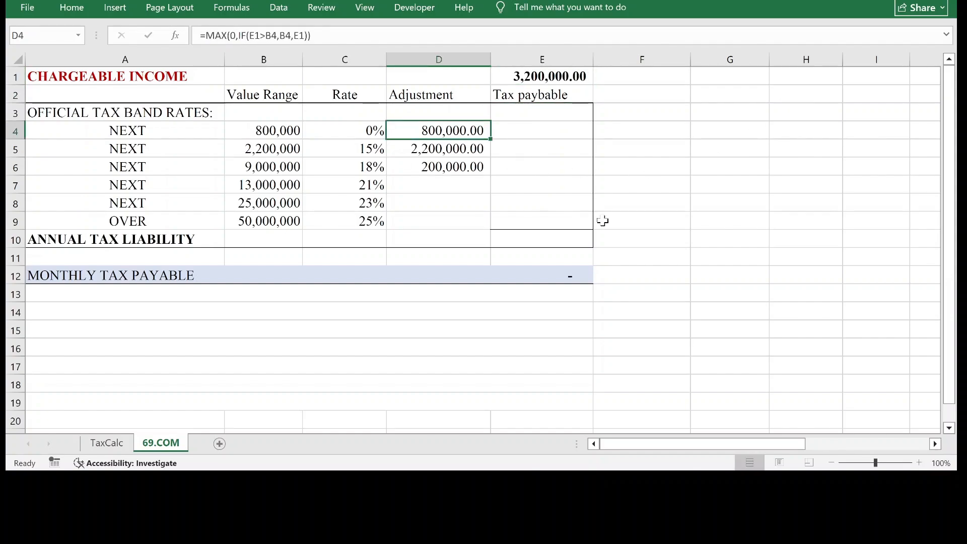
pyautogui.click(461, 153)
pyautogui.click(464, 166)
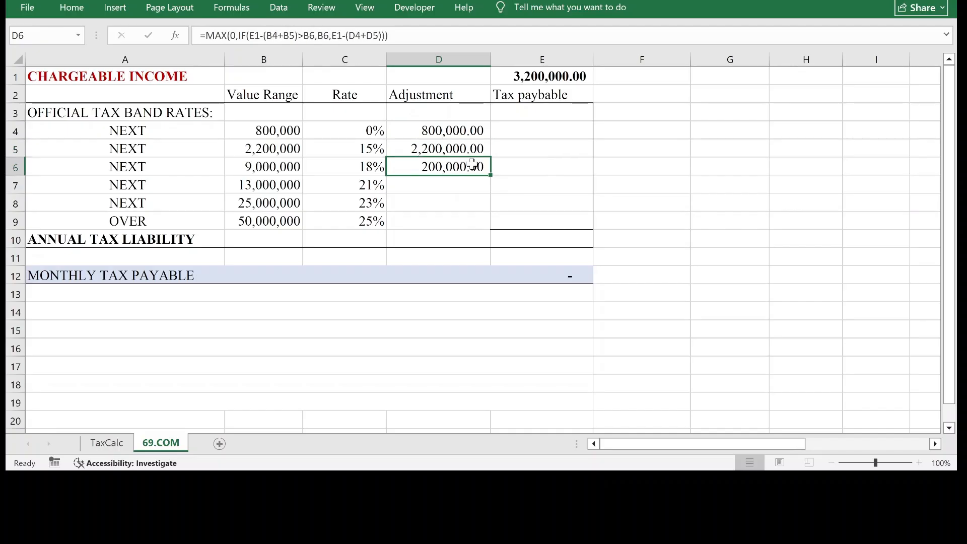
pyautogui.moveTo(455, 131); pyautogui.dragTo(455, 168)
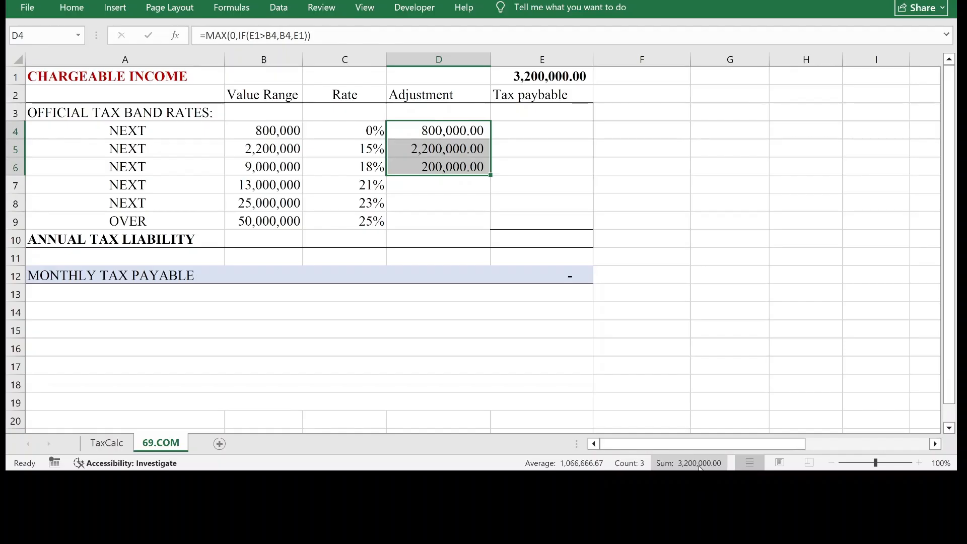
pyautogui.click(559, 75)
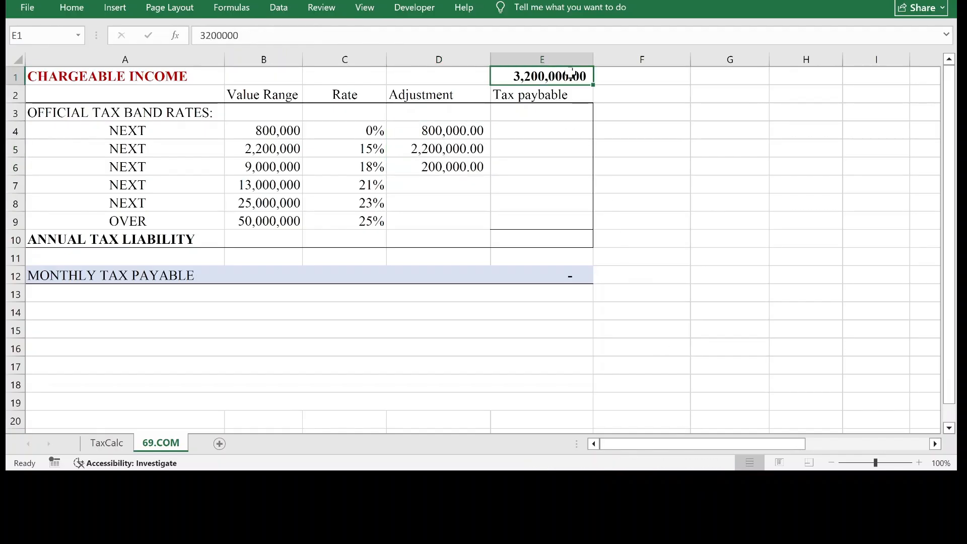
# Enter the fourth band's adjustment formula =Max(0,If(E1-(B4+B5+B6)>B7,B7,E1-(D4+D5+D6))) in cell D7.
pyautogui.click(451, 184)
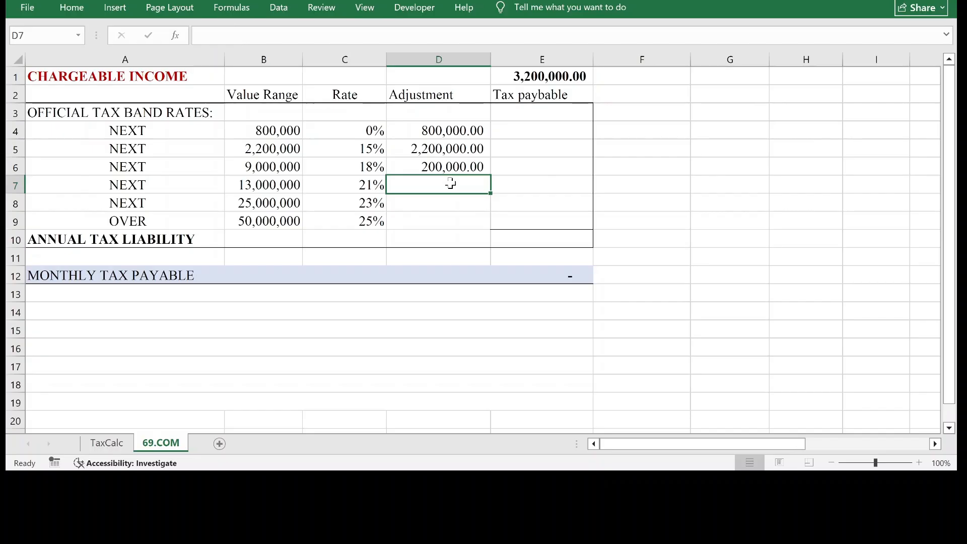
pyautogui.write('=M')
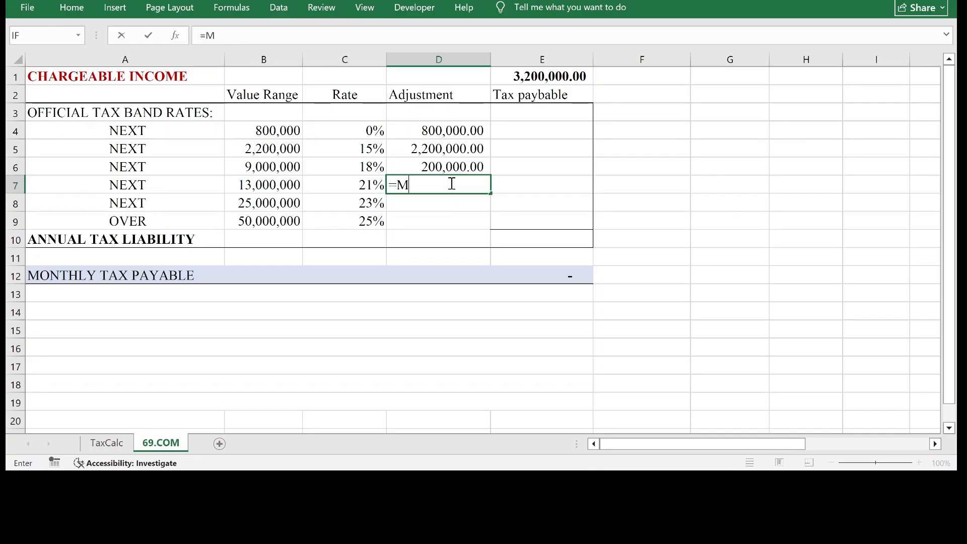
pyautogui.write('ax(0,If(')
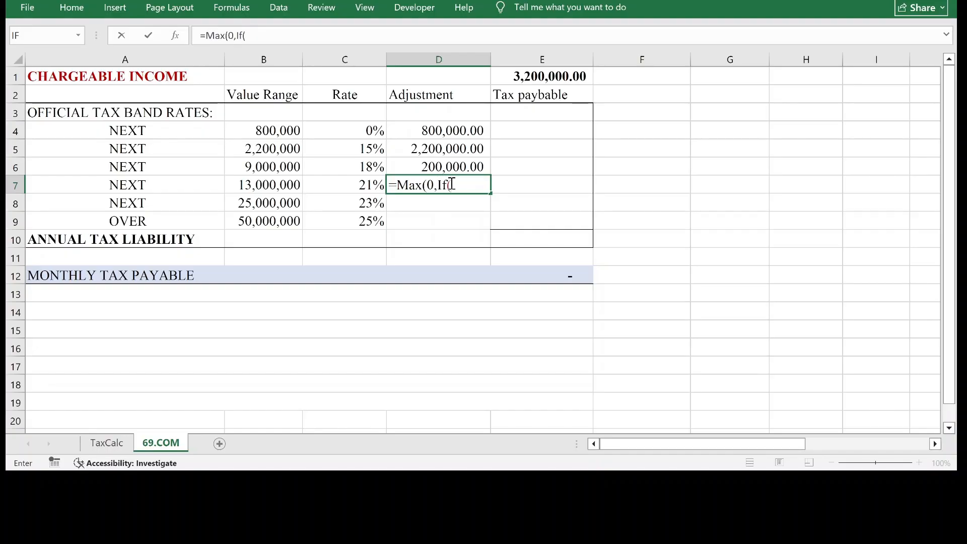
pyautogui.click(552, 77)
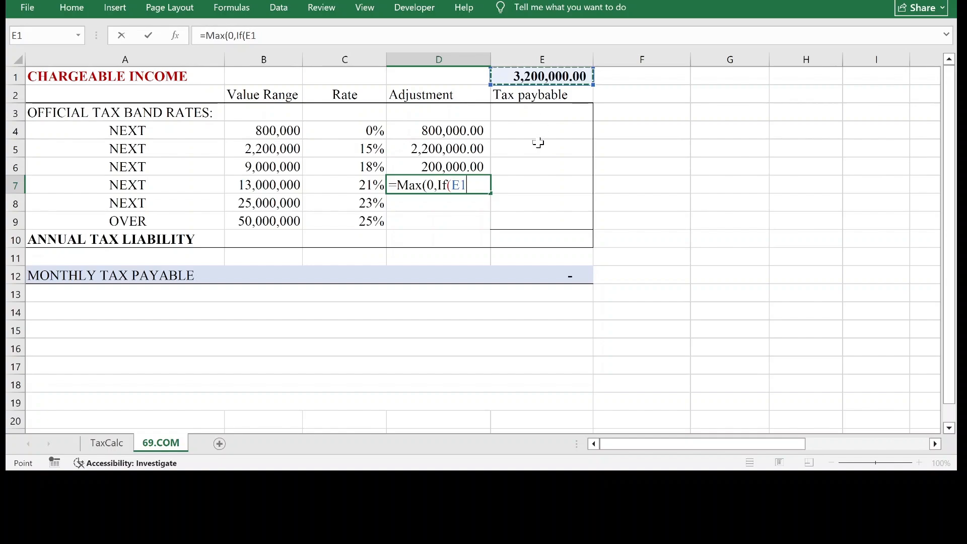
pyautogui.write('-(')
pyautogui.click(263, 129)
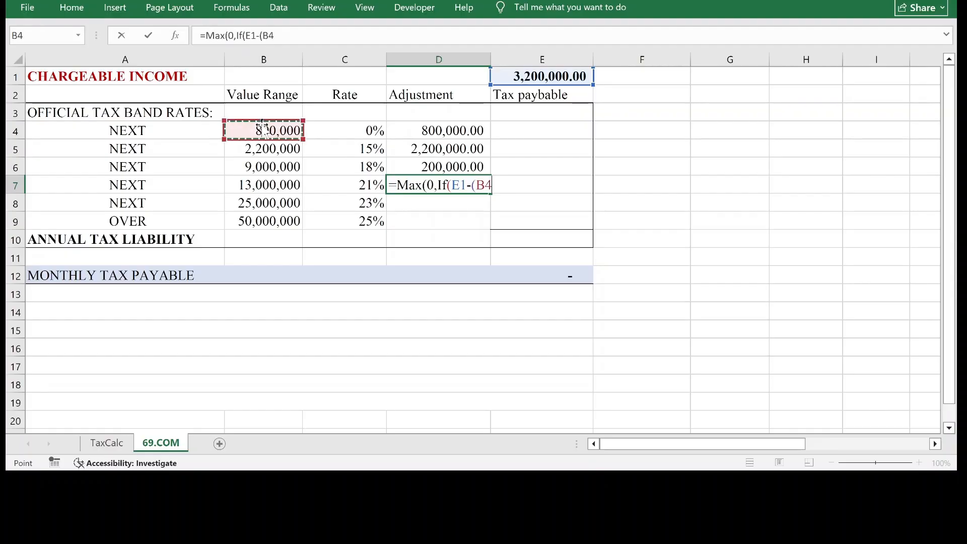
pyautogui.write('+')
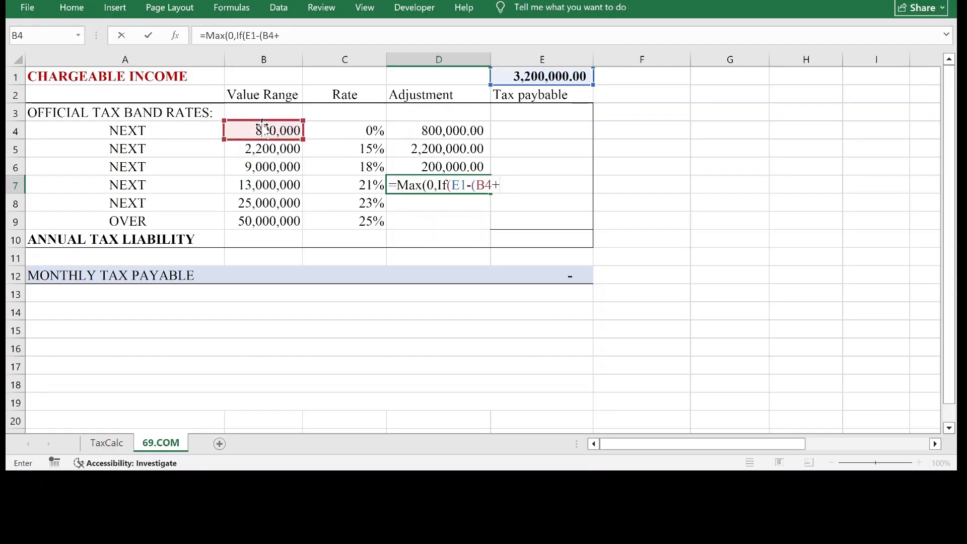
pyautogui.click(258, 147)
pyautogui.write('+')
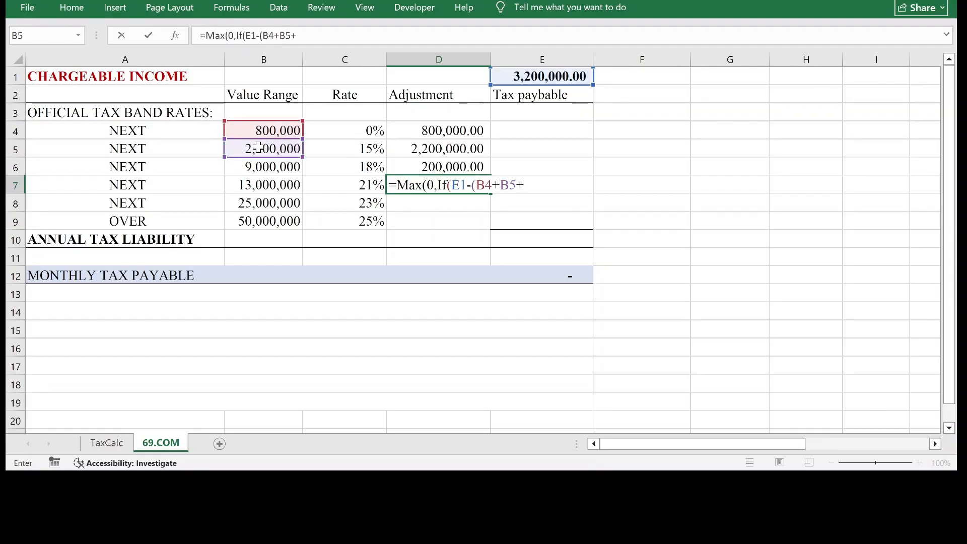
pyautogui.click(243, 170)
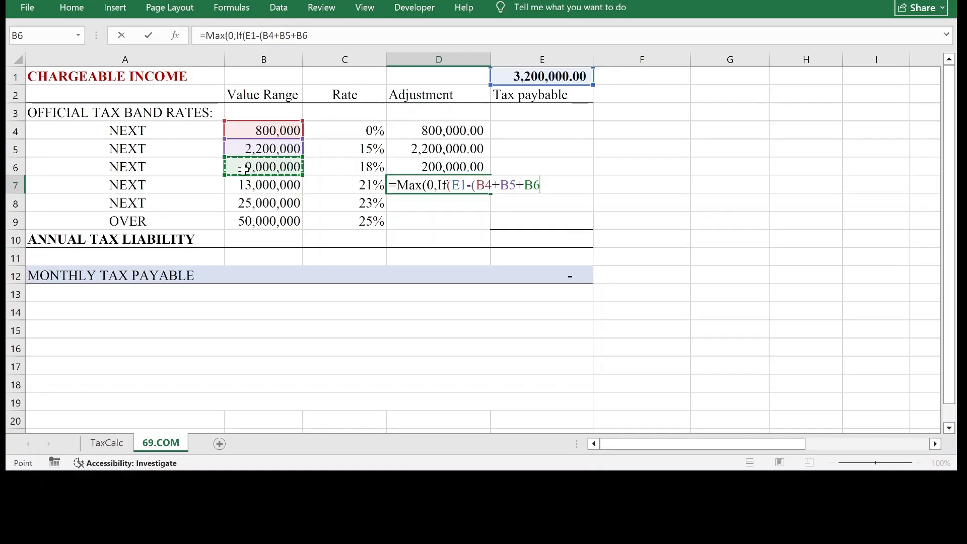
pyautogui.write(')')
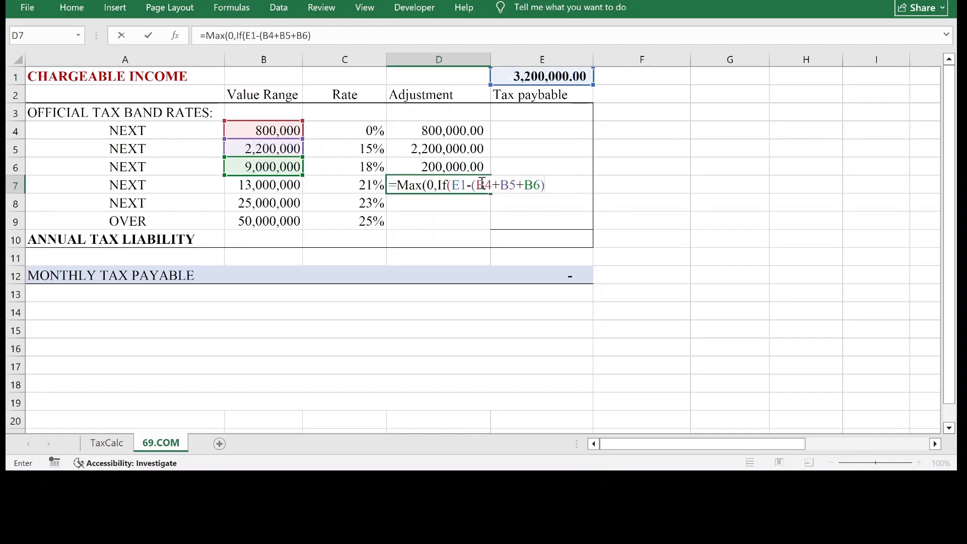
pyautogui.click(509, 185)
pyautogui.click(550, 186)
pyautogui.write('>')
pyautogui.click(282, 189)
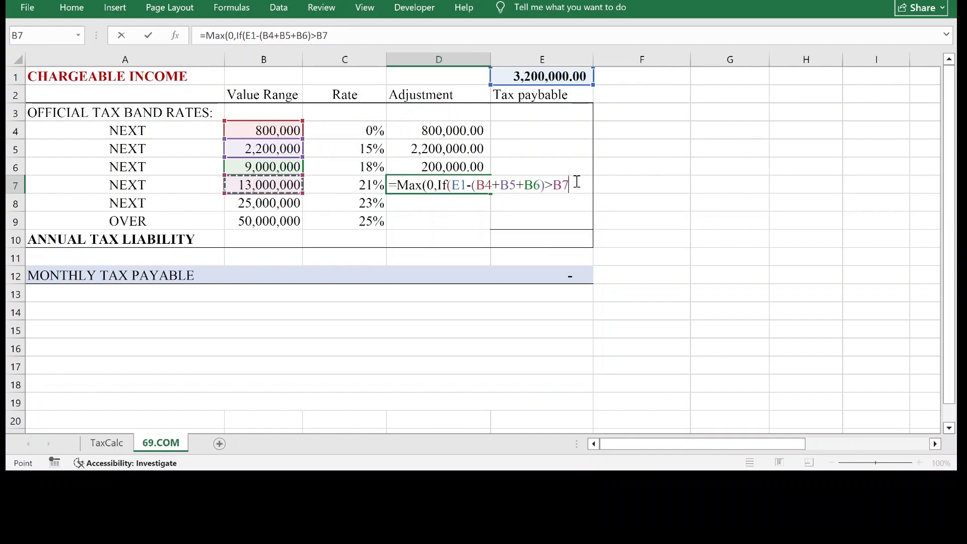
pyautogui.write(',')
pyautogui.click(269, 186)
pyautogui.write(',')
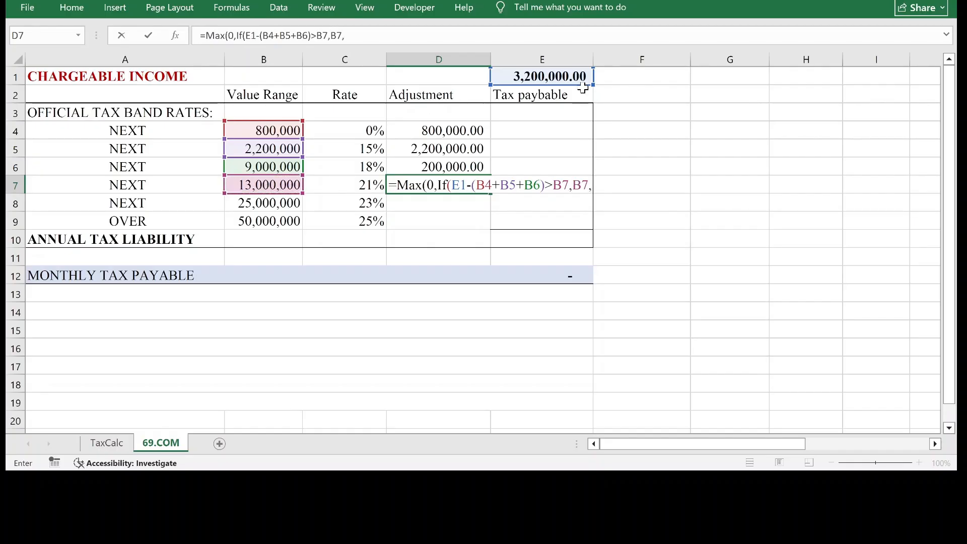
pyautogui.click(550, 76)
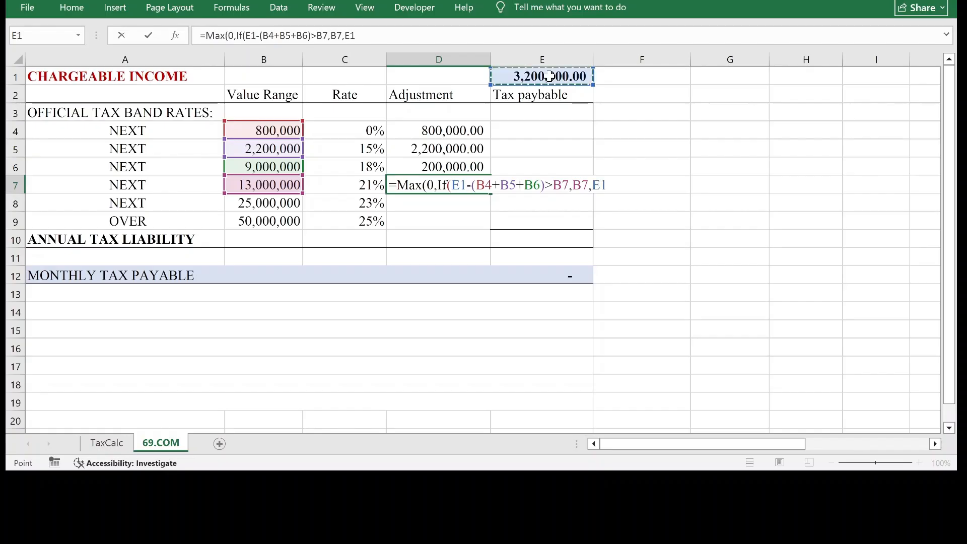
pyautogui.write('-(')
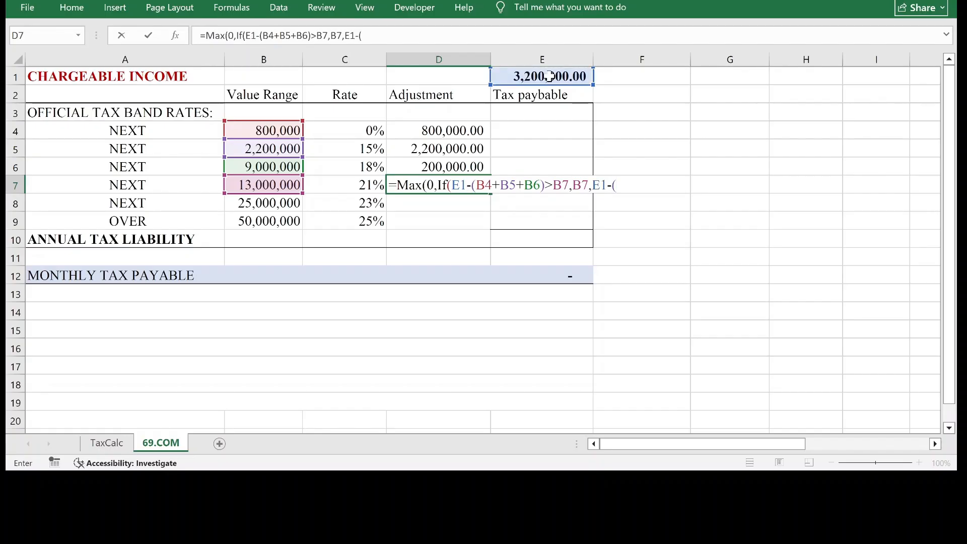
pyautogui.click(450, 130)
pyautogui.write('+')
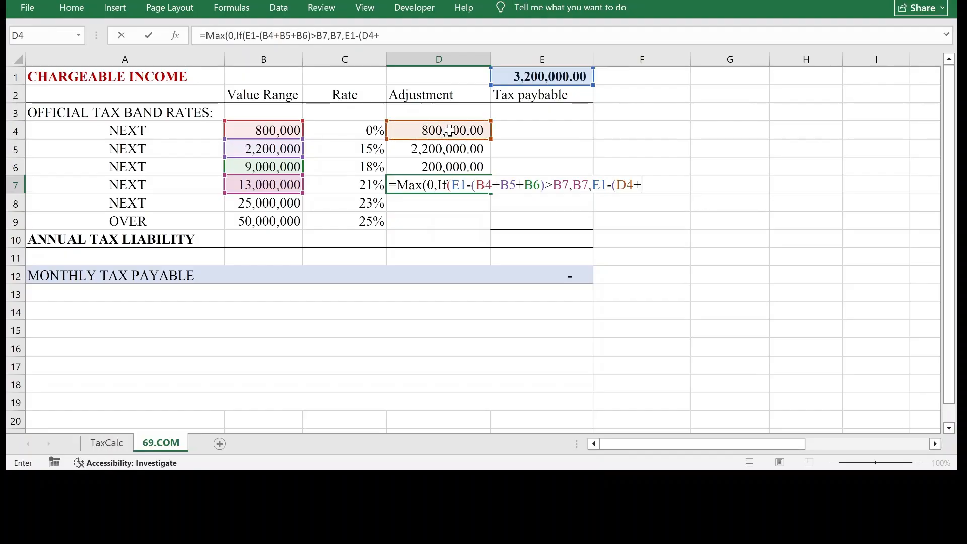
pyautogui.click(449, 148)
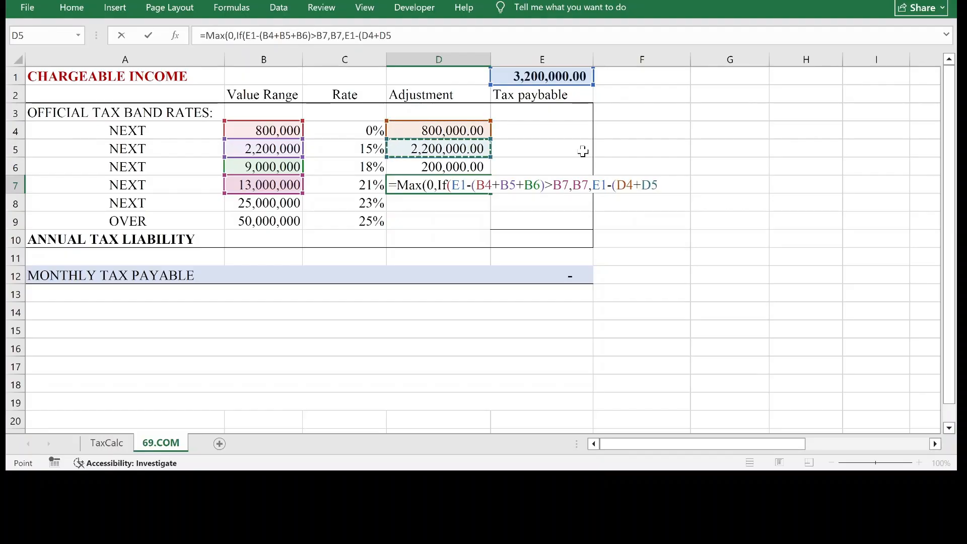
pyautogui.write('+')
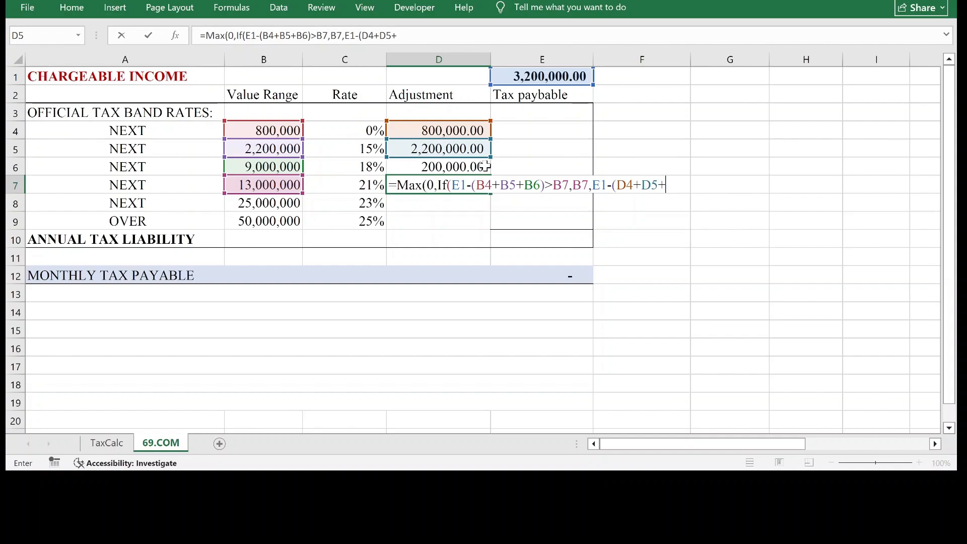
pyautogui.click(457, 167)
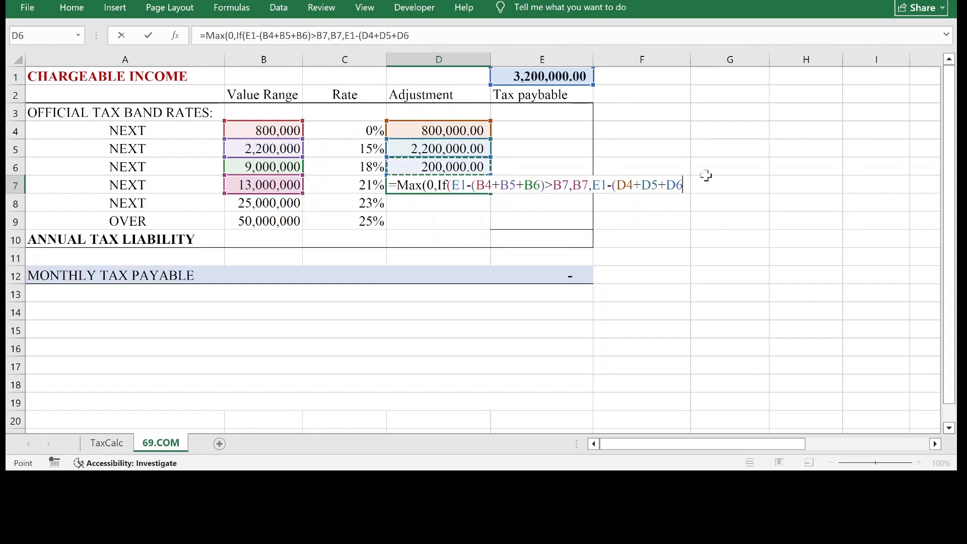
pyautogui.write(')))')
pyautogui.press('Return')
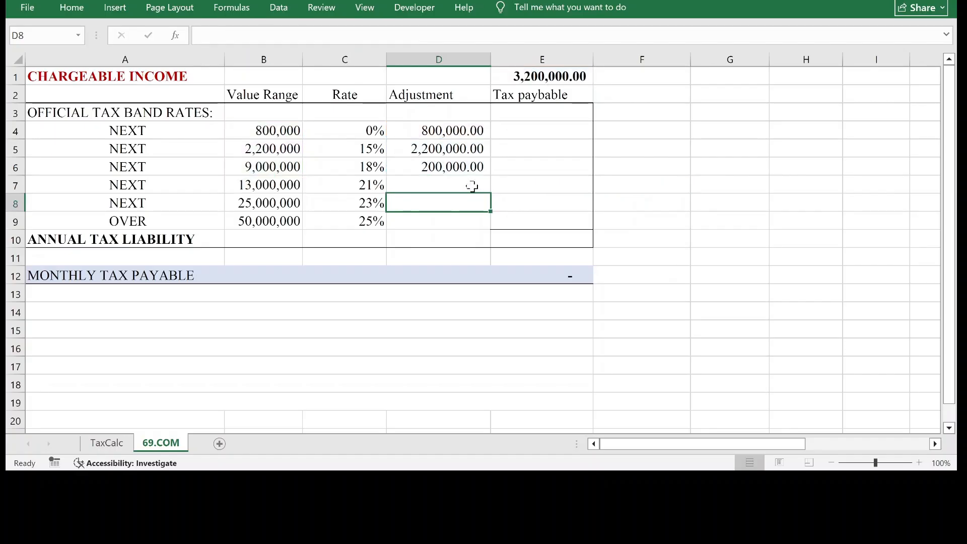
pyautogui.click(466, 189)
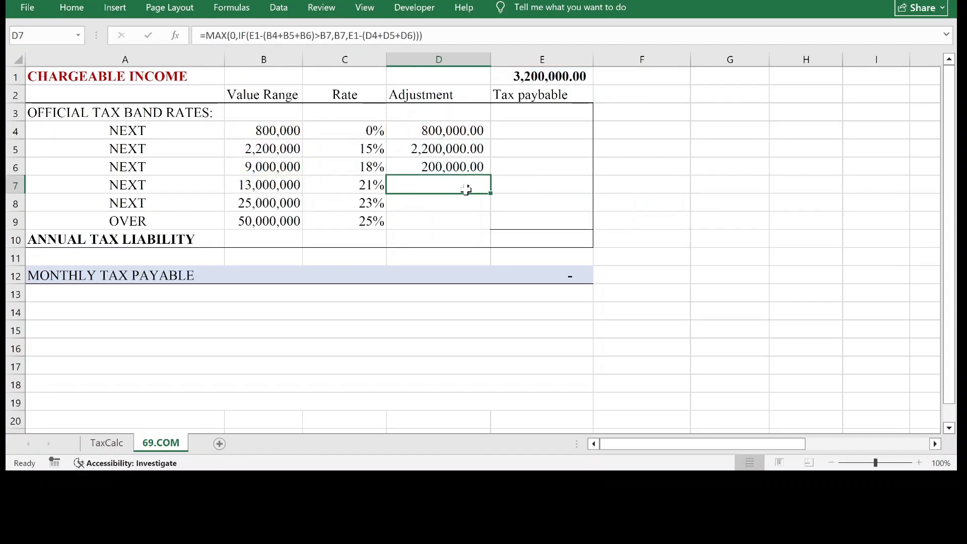
# Set the chargeable income in cell E1 to 15,000,000 to test the first four bands' adjustment formulas.
pyautogui.click(540, 77)
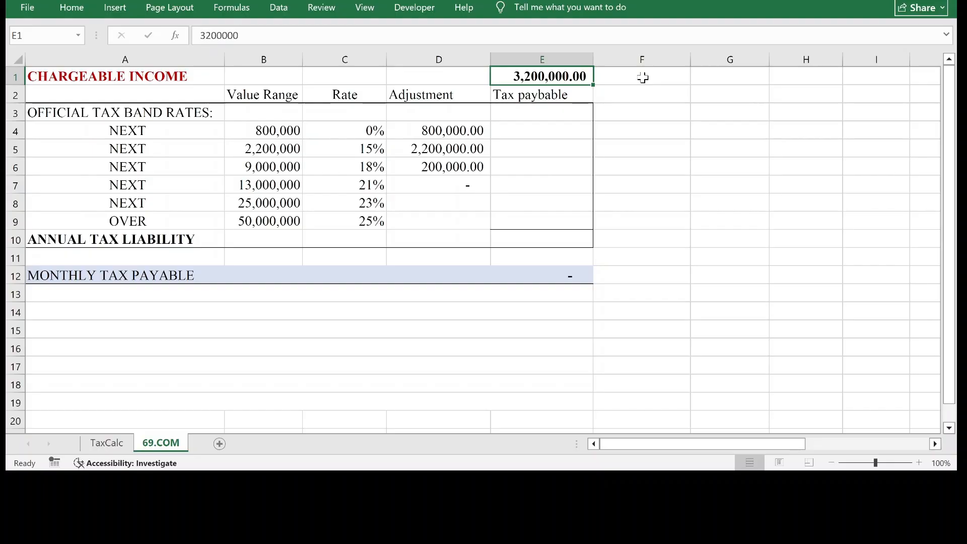
pyautogui.write('1')
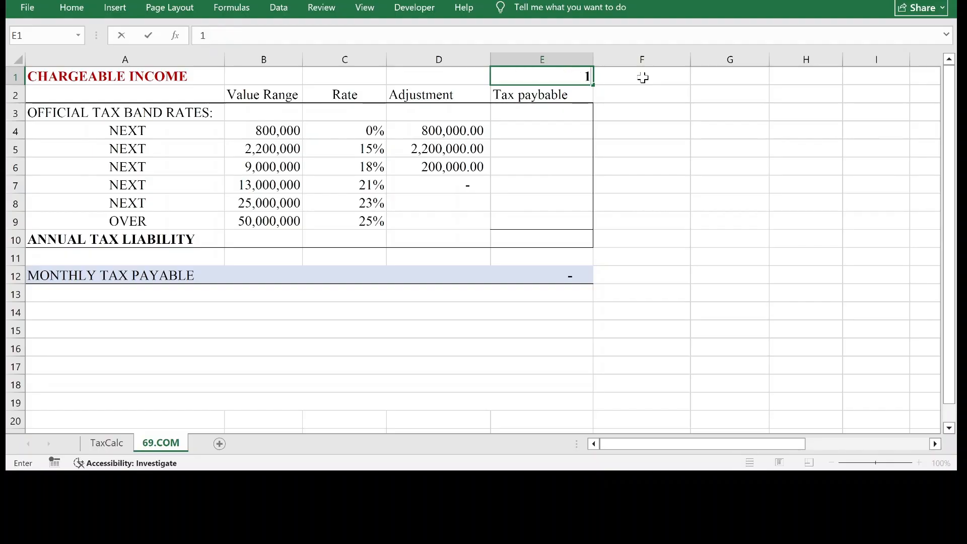
pyautogui.write('5000000')
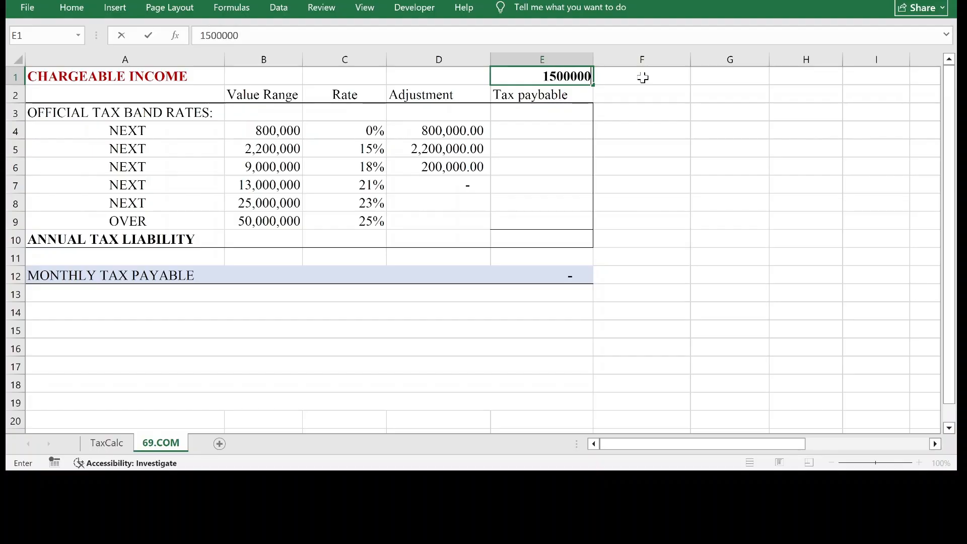
pyautogui.press('Return')
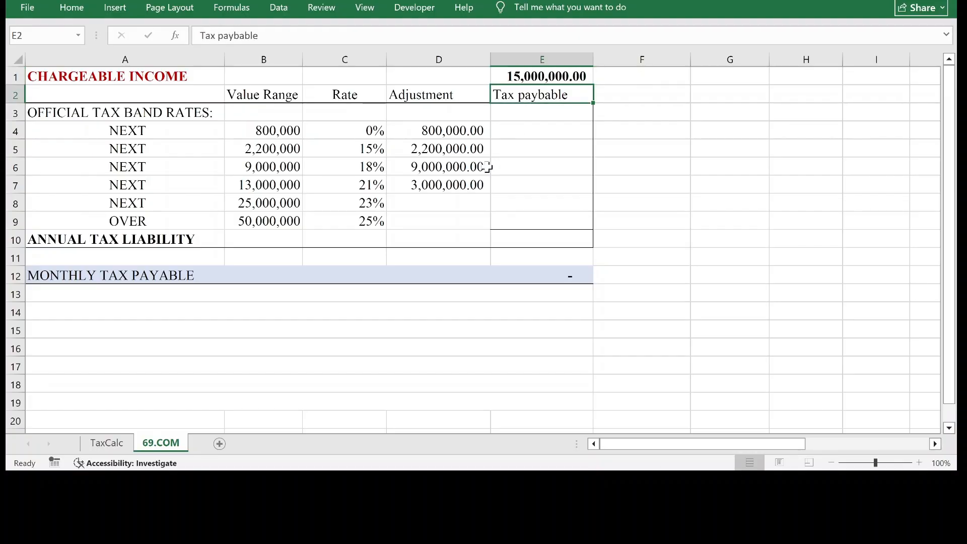
# Check the adjustments in D4 to D7 and compare their sum with the chargeable income in E1.
pyautogui.click(450, 190)
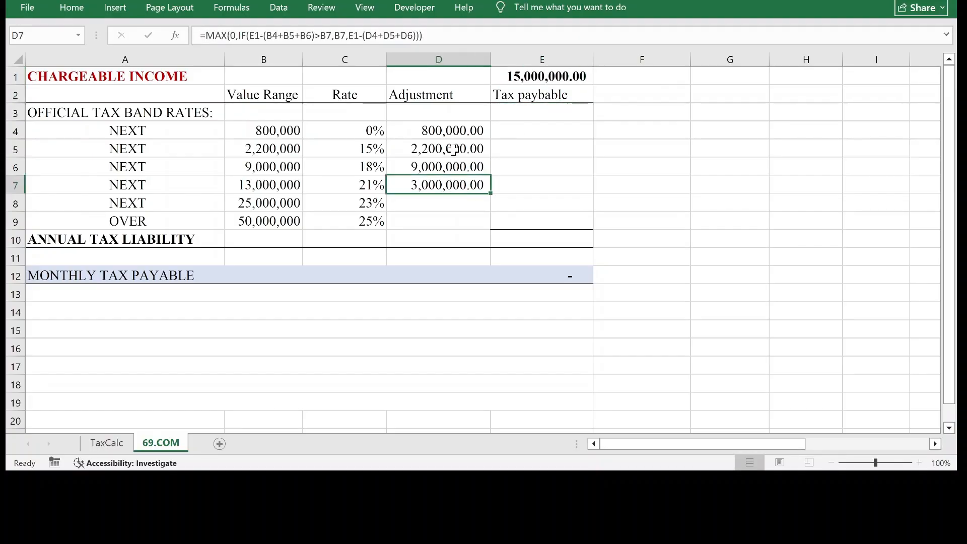
pyautogui.moveTo(463, 135); pyautogui.dragTo(453, 181)
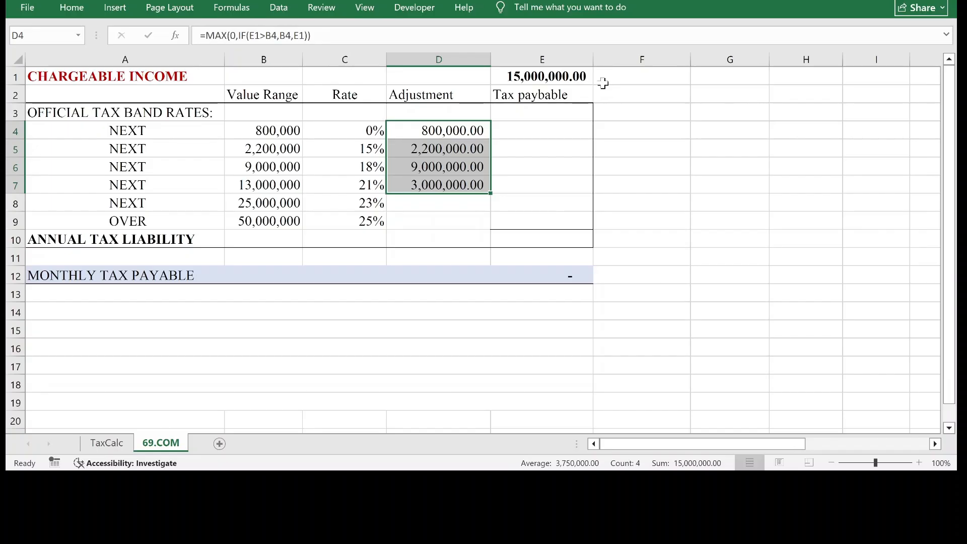
pyautogui.click(602, 83)
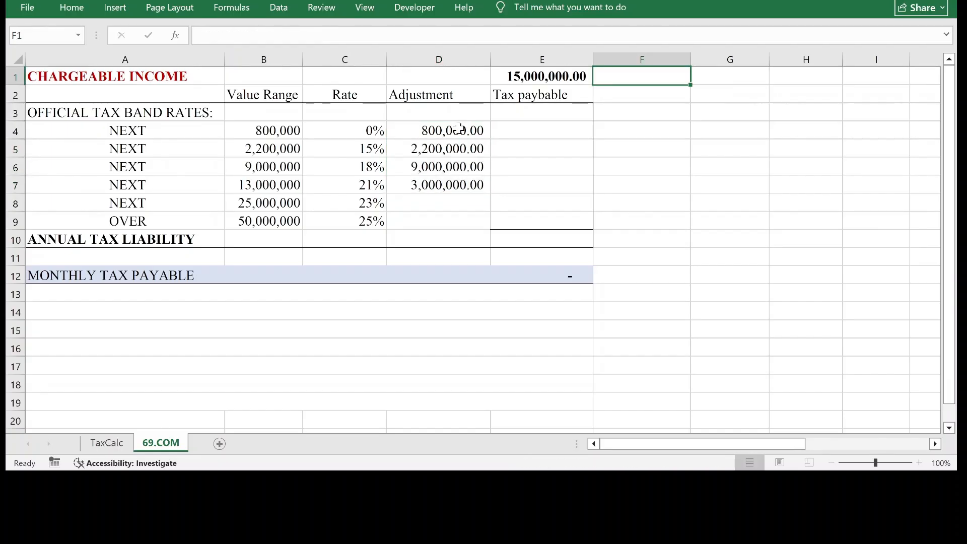
pyautogui.moveTo(458, 129); pyautogui.dragTo(446, 185)
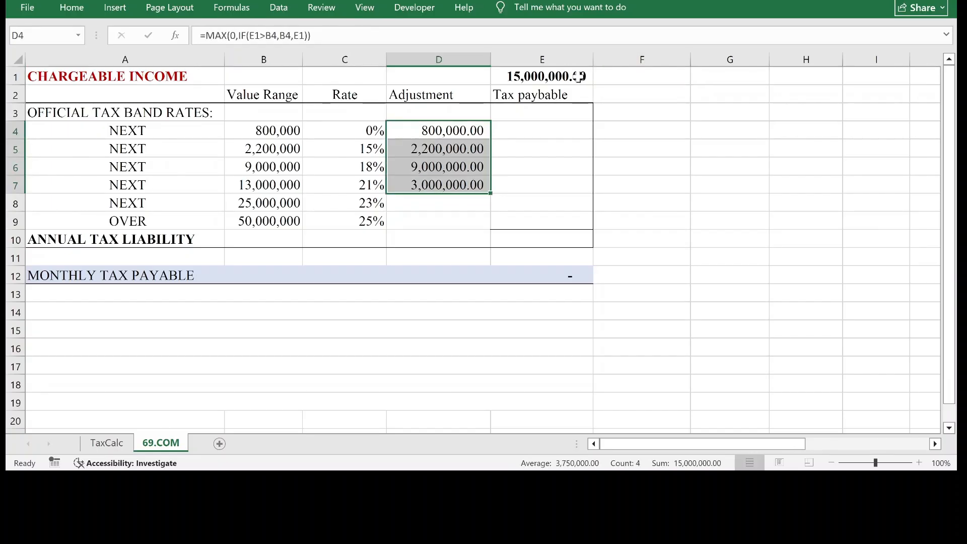
pyautogui.click(578, 77)
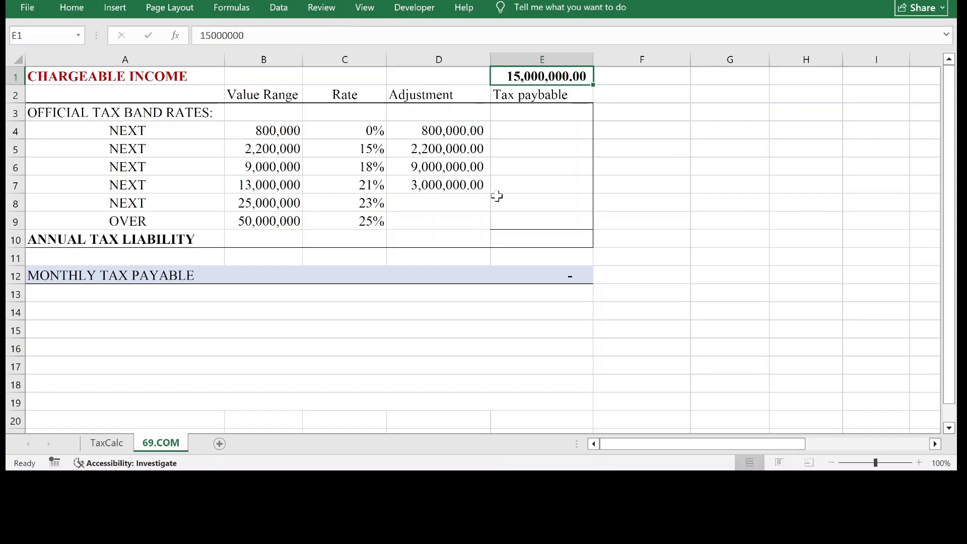
# Enter the fifth band's adjustment formula =Max(0,If(E1-(B4+B5+B6+B7)>B8,B8,E1-(D4+D5+D6+D7))) in cell D8.
pyautogui.click(434, 202)
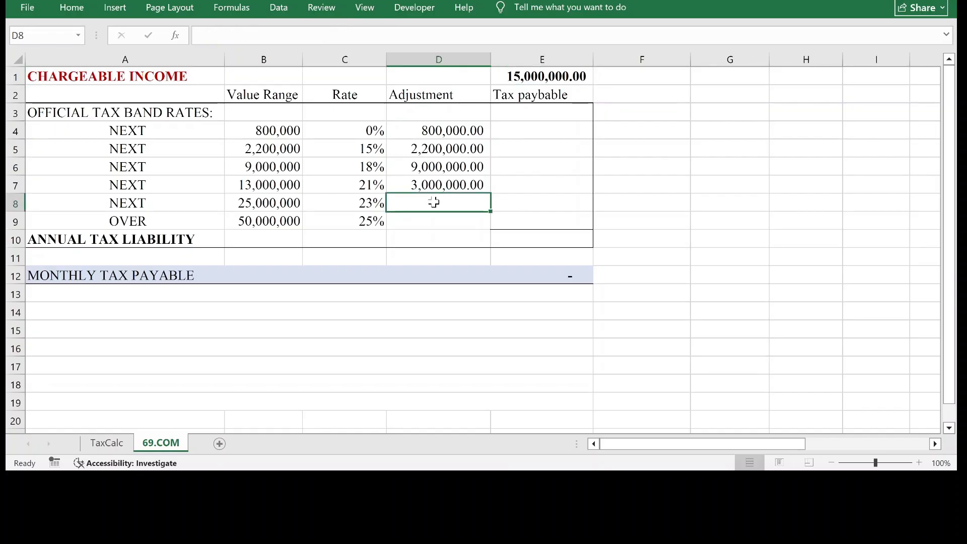
pyautogui.write('=')
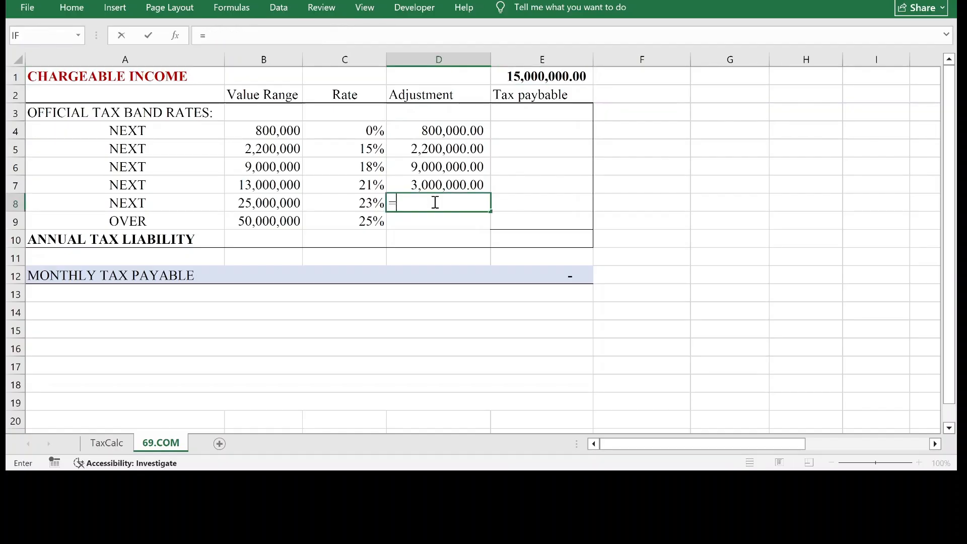
pyautogui.write('Max')
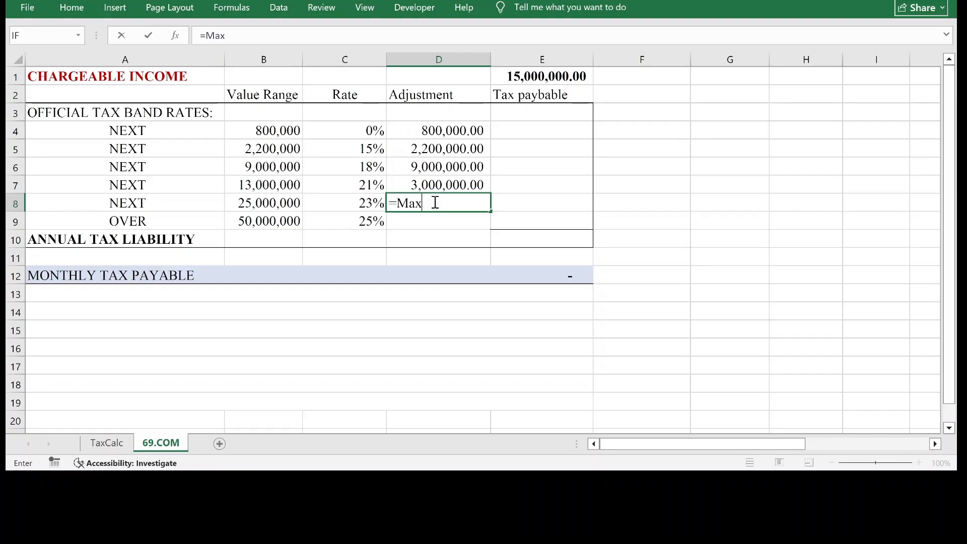
pyautogui.write('(0,If(')
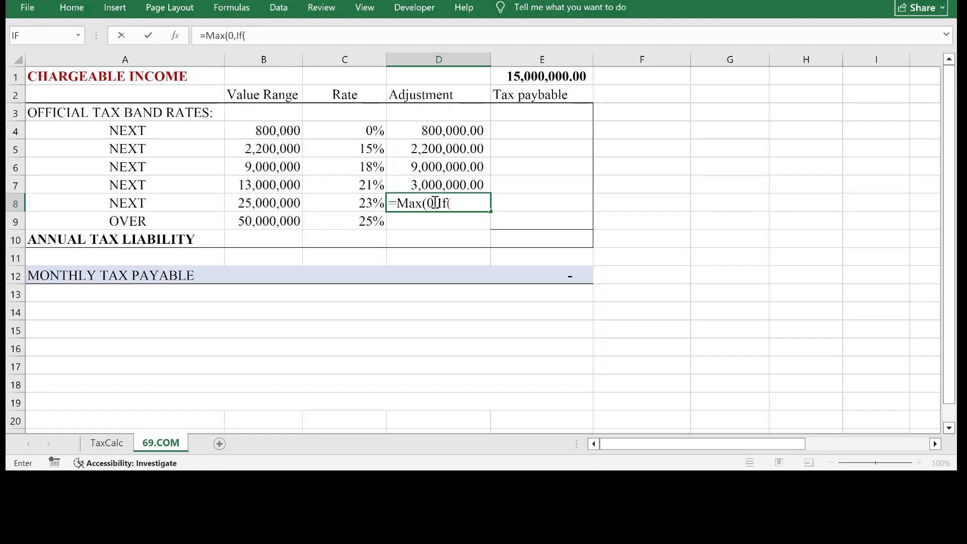
pyautogui.click(550, 76)
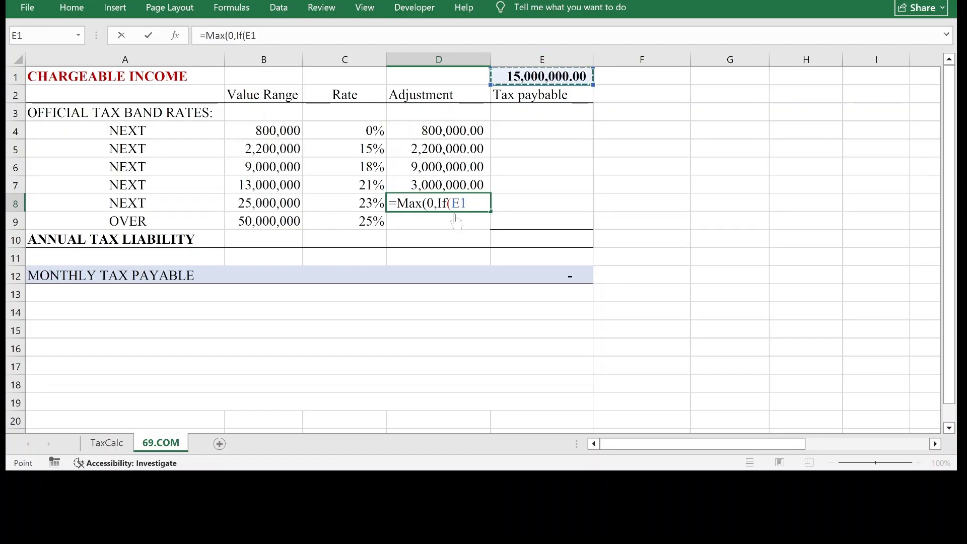
pyautogui.write('-')
pyautogui.click(283, 134)
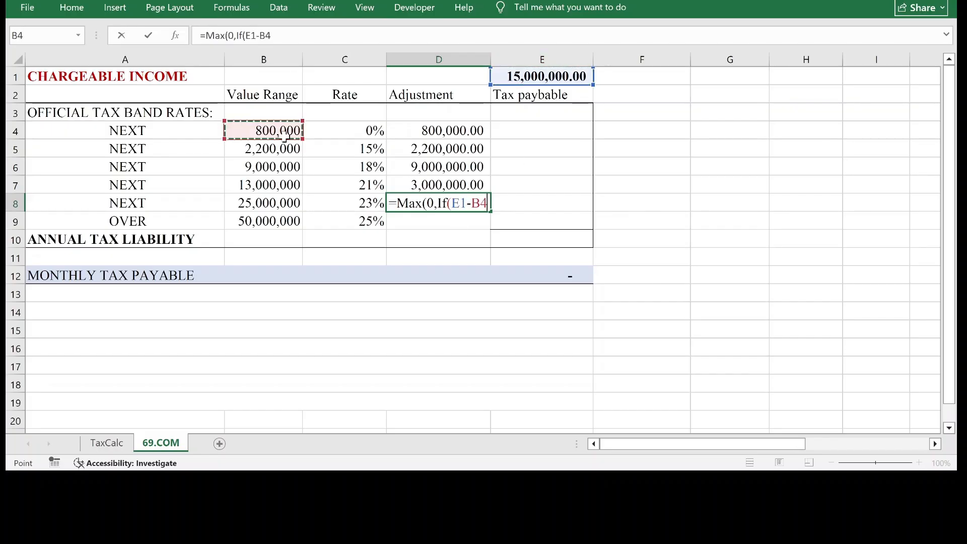
pyautogui.click(473, 203)
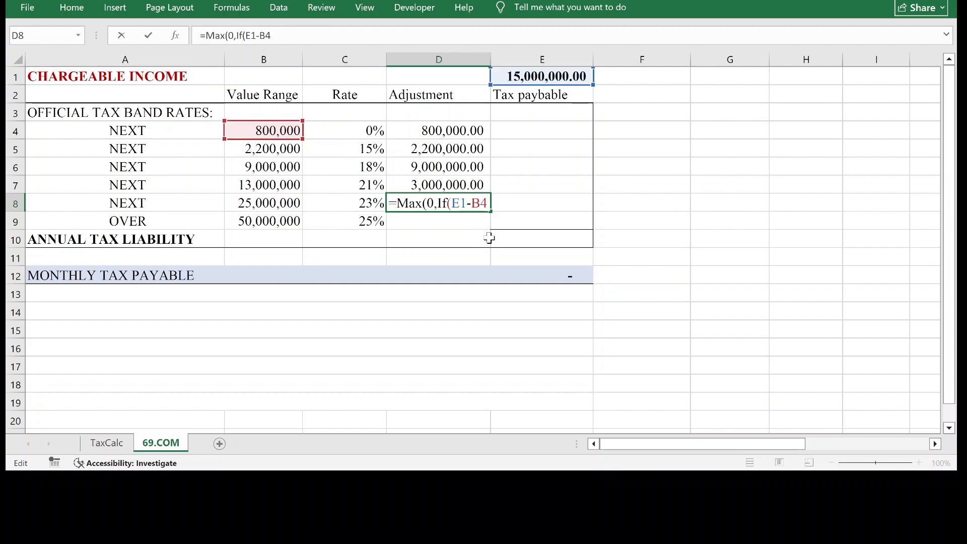
pyautogui.write('(B4+')
pyautogui.click(293, 153)
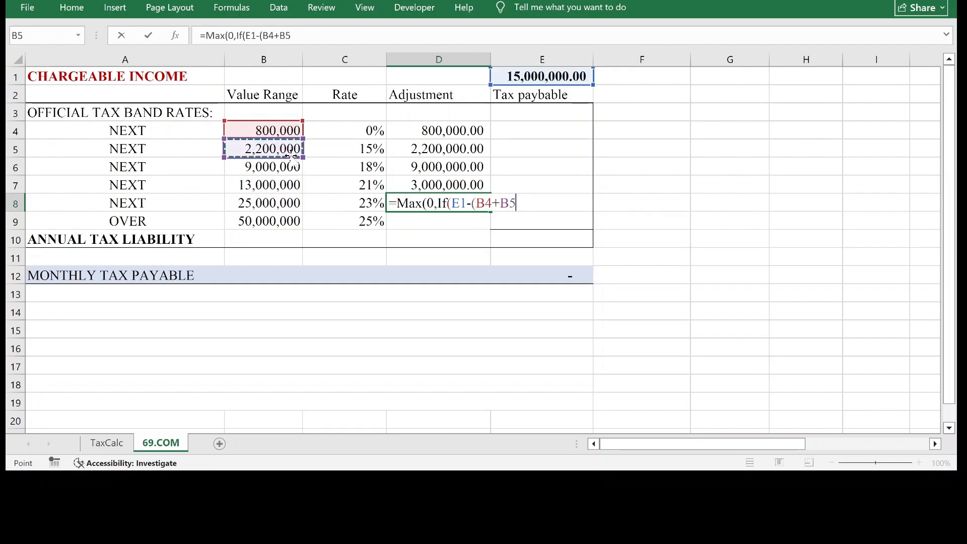
pyautogui.write('+')
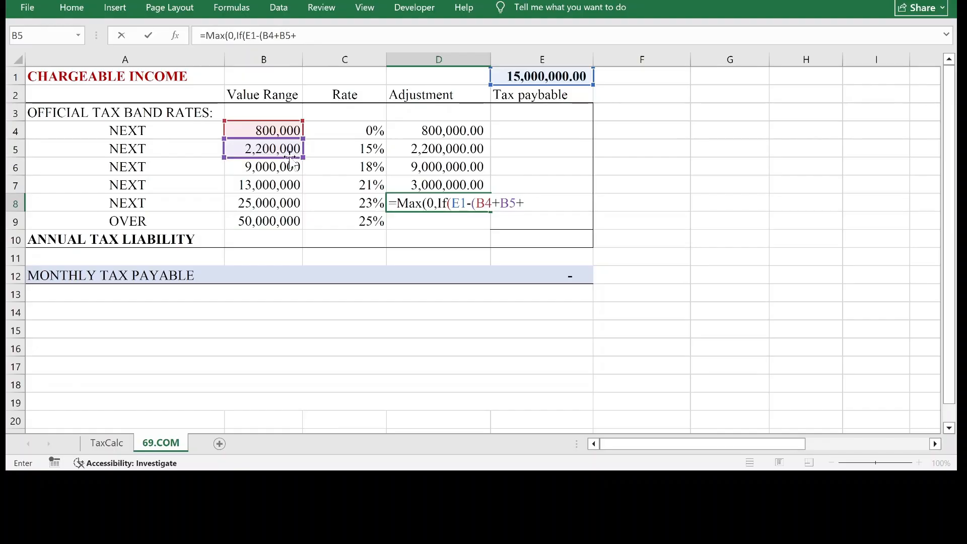
pyautogui.click(273, 169)
pyautogui.write('+')
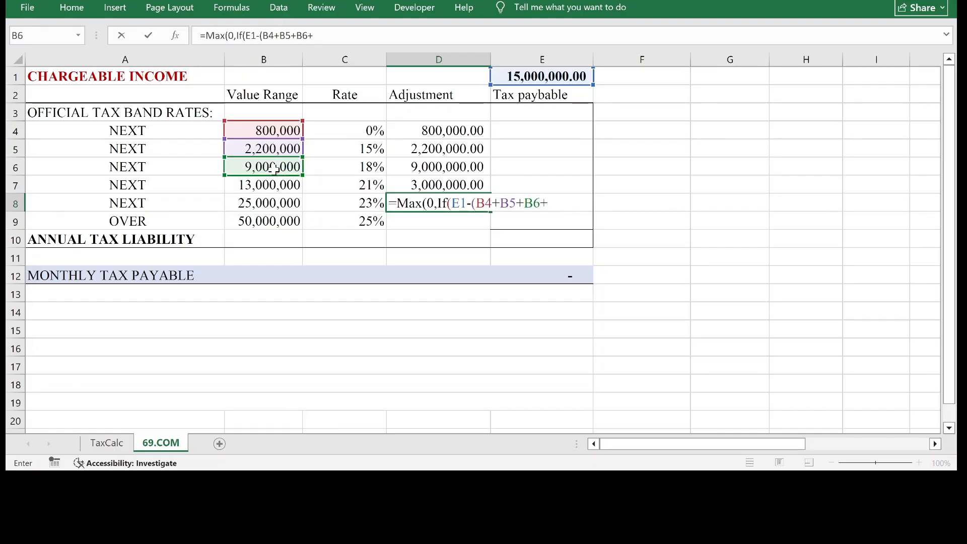
pyautogui.click(266, 185)
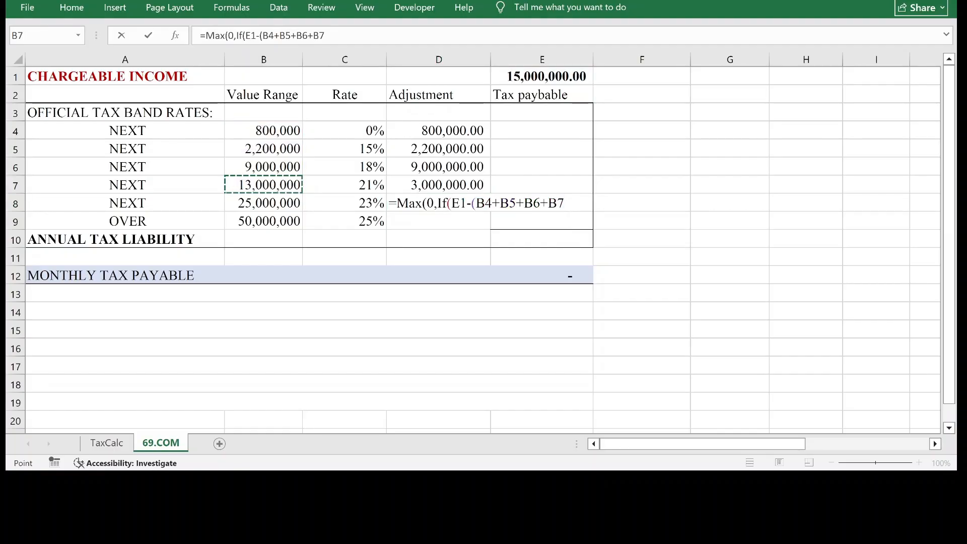
pyautogui.click(564, 203)
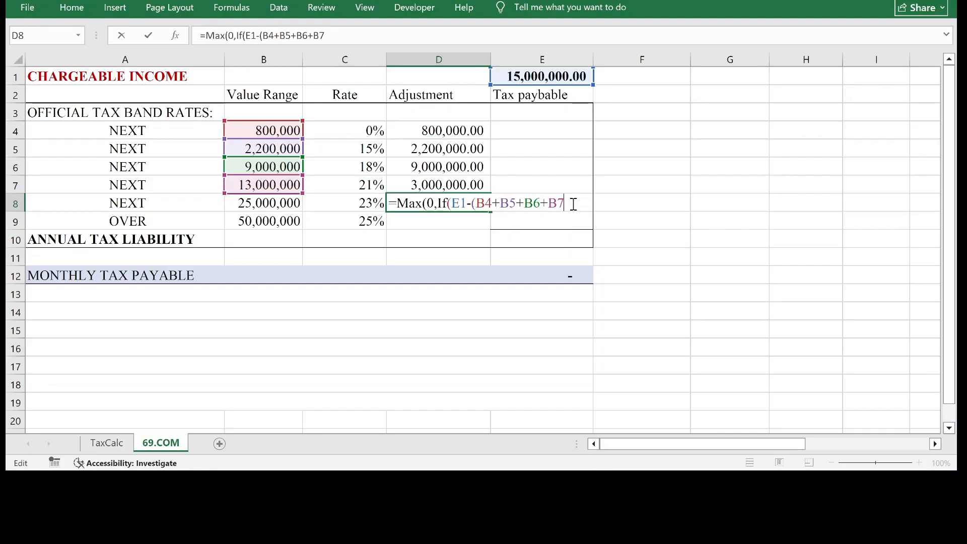
pyautogui.write(')>')
pyautogui.click(289, 203)
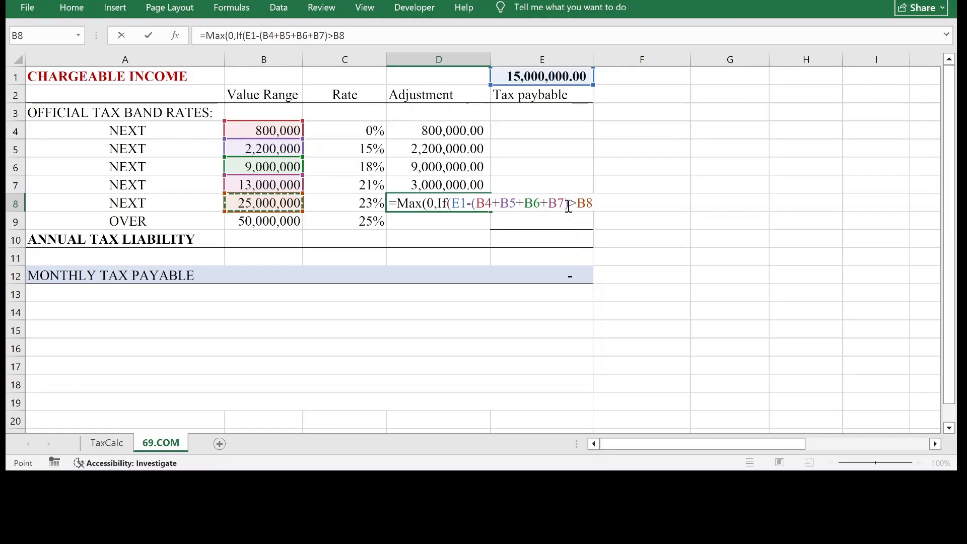
pyautogui.write(',')
pyautogui.press('Left')
pyautogui.press('Left')
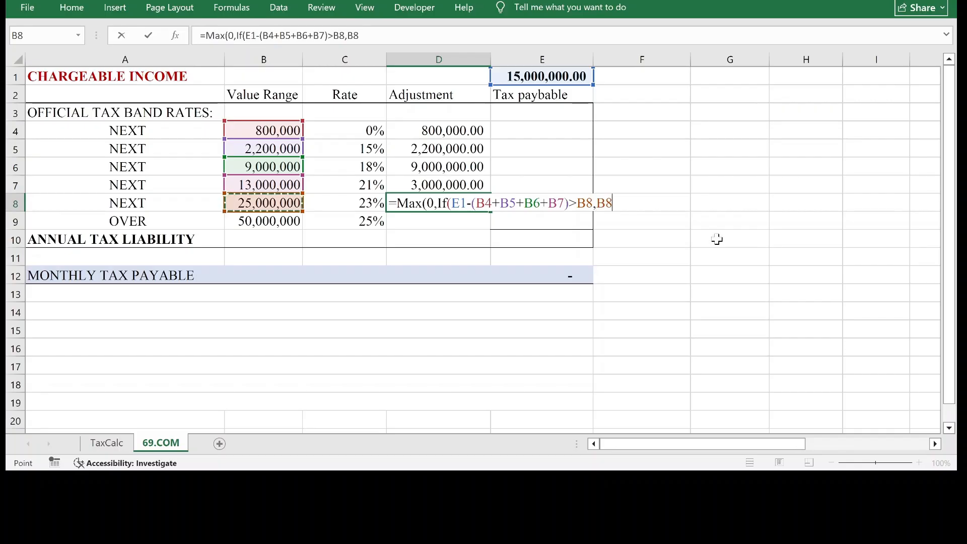
pyautogui.write(',')
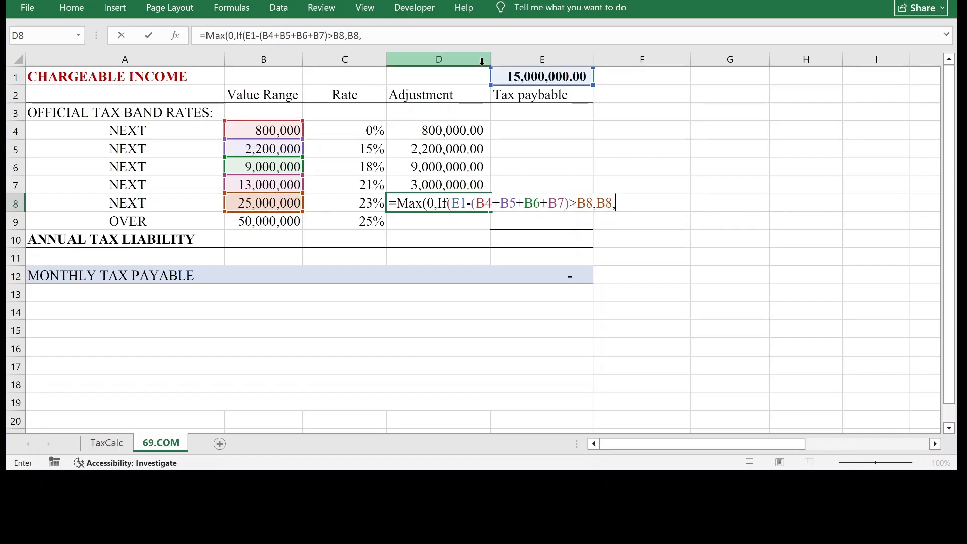
pyautogui.click(549, 76)
pyautogui.write('-')
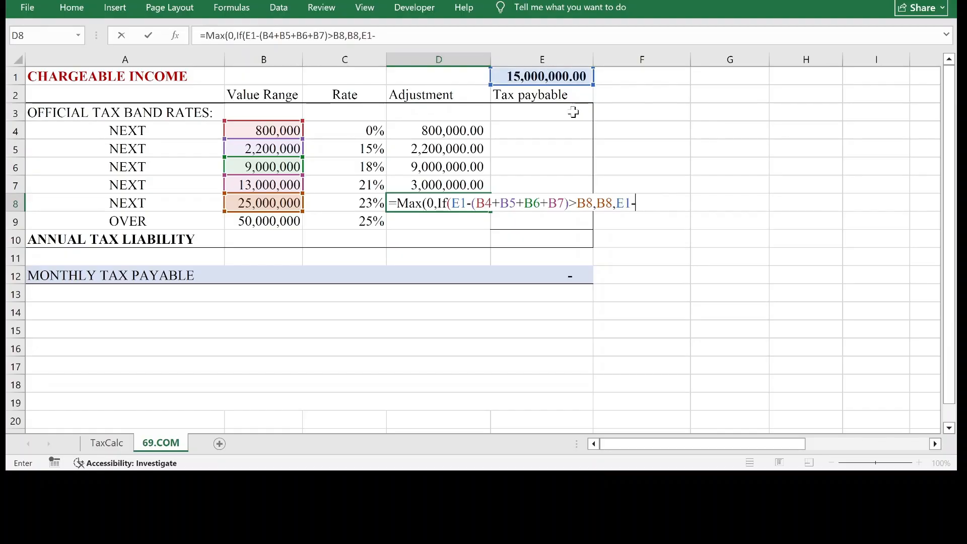
pyautogui.write('(')
pyautogui.click(457, 132)
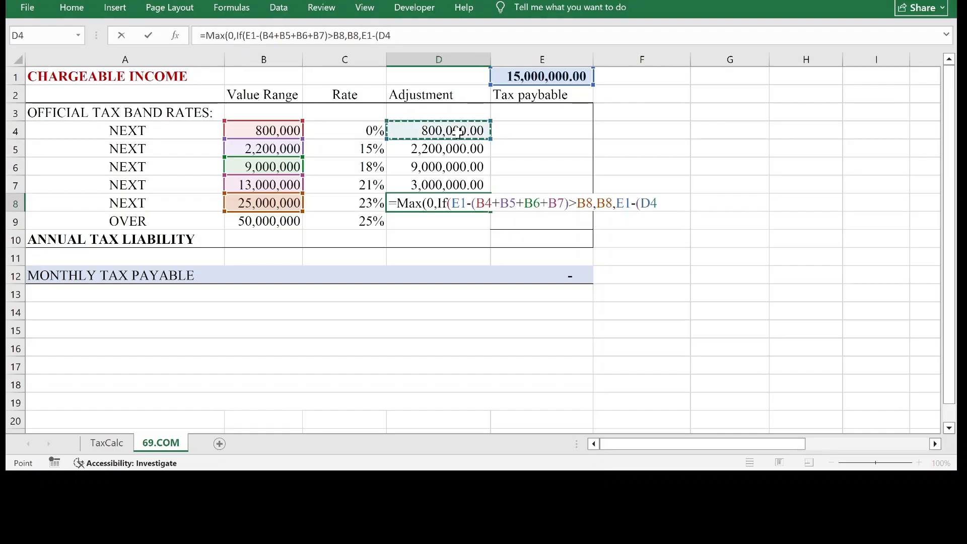
pyautogui.write('+')
pyautogui.click(459, 146)
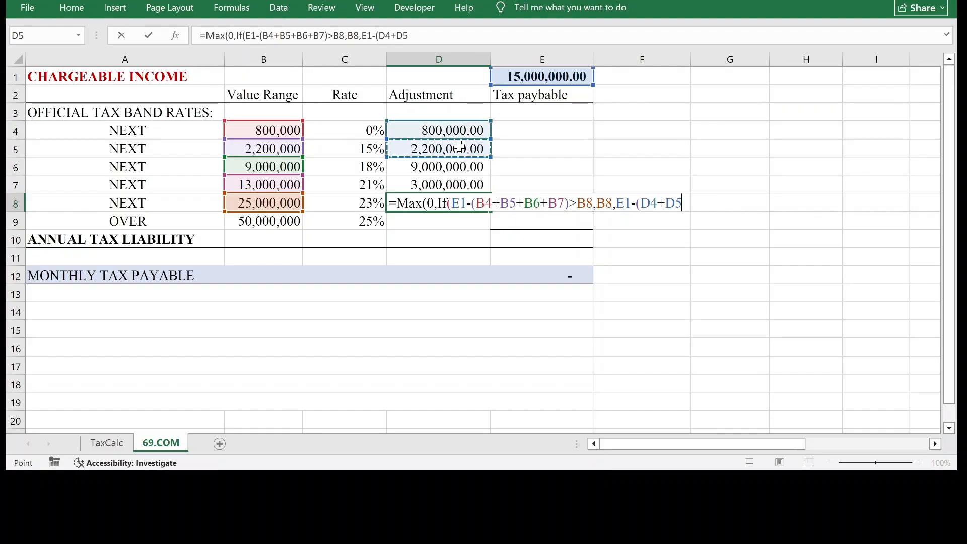
pyautogui.write('+')
pyautogui.click(444, 167)
pyautogui.write('+')
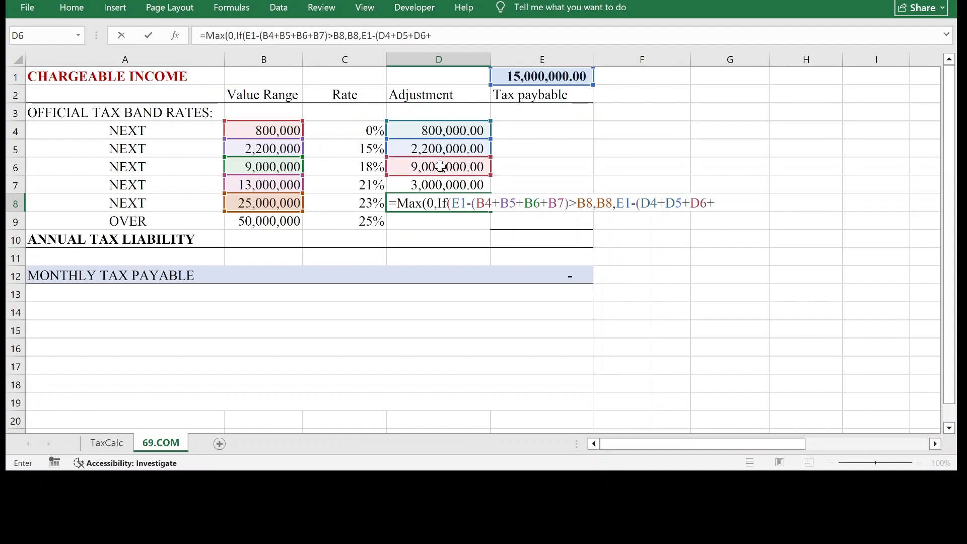
pyautogui.click(448, 188)
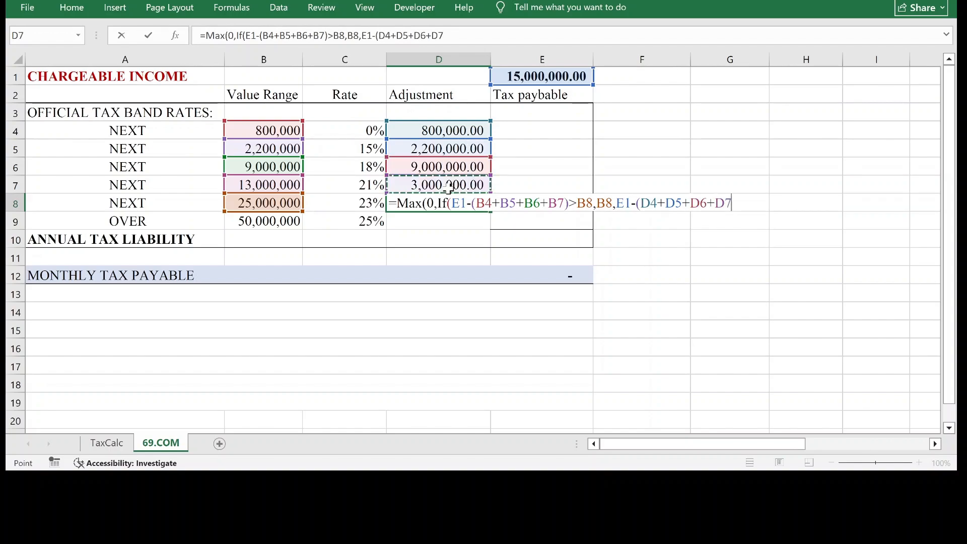
pyautogui.write(')))')
pyautogui.press('Return')
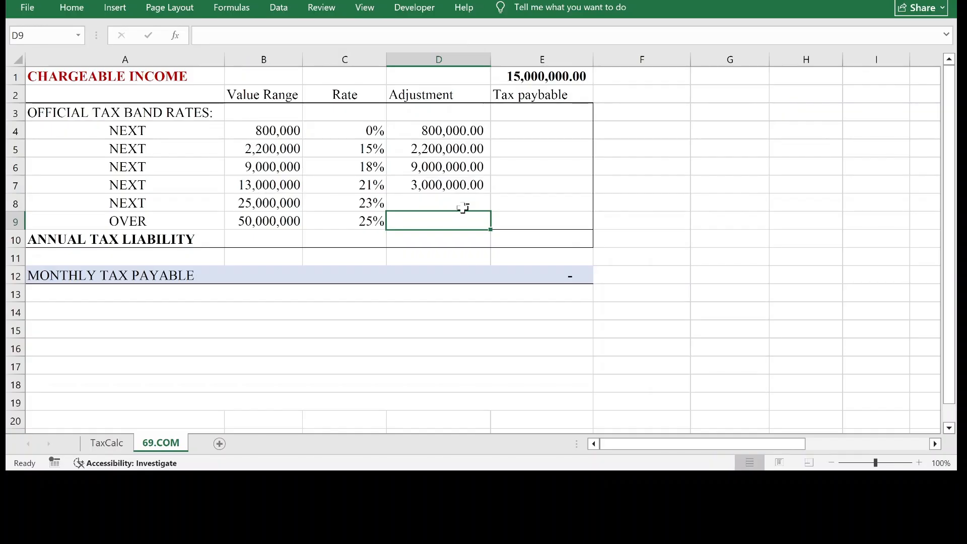
# Compare the sum of the adjustments in D4 to D7 with the chargeable income in E1 again.
pyautogui.click(449, 186)
pyautogui.click(584, 82)
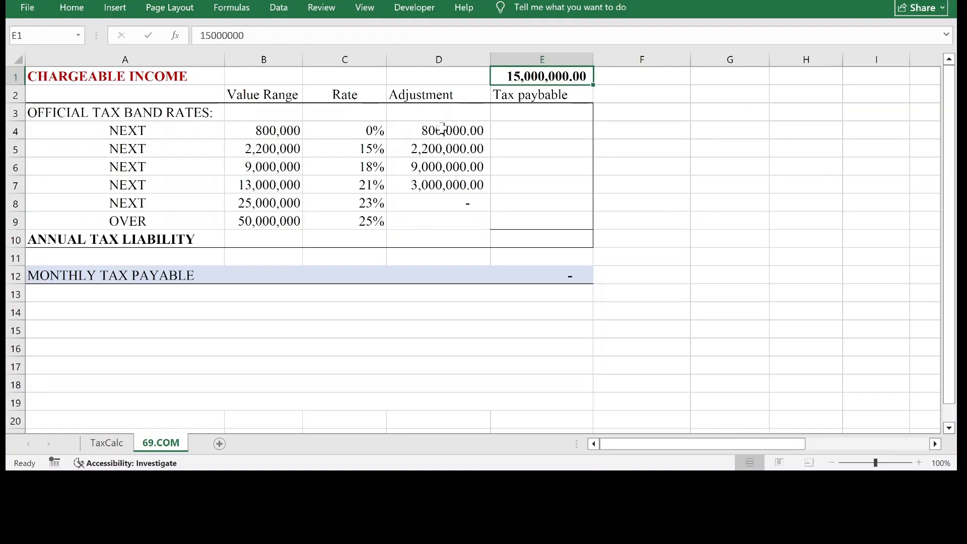
pyautogui.moveTo(442, 130); pyautogui.dragTo(422, 185)
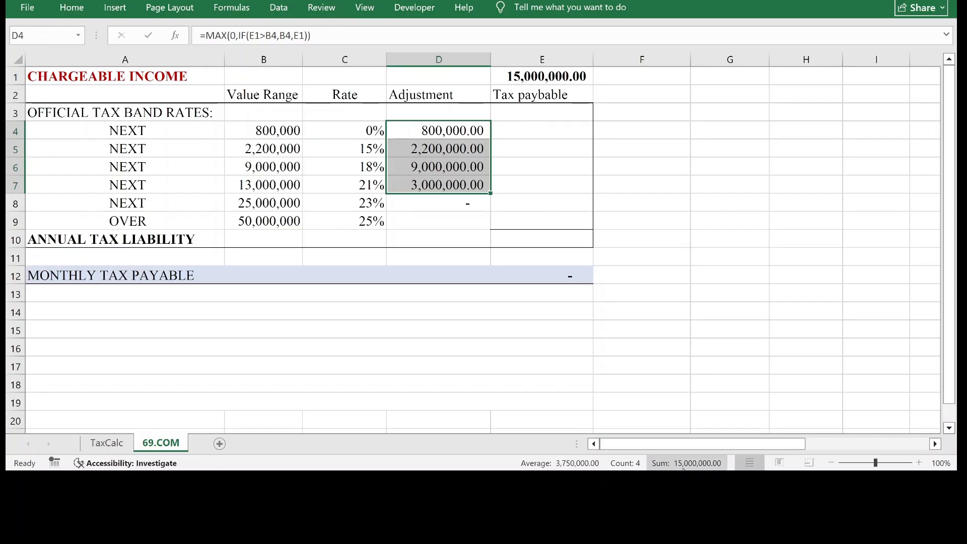
# Set the chargeable income in cell E1 to 70,000,000 and check the sum of the adjustments in D4 to D8.
pyautogui.click(564, 77)
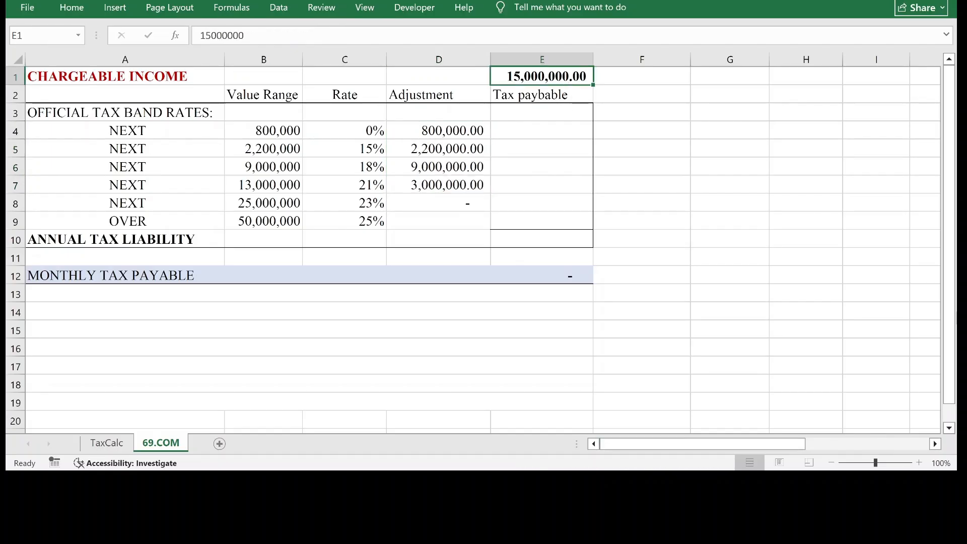
pyautogui.write('700')
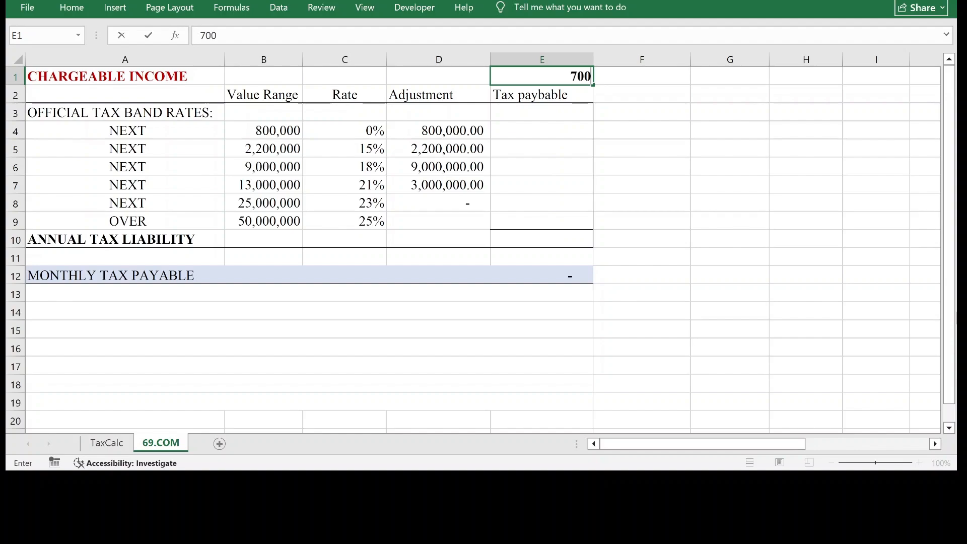
pyautogui.write('00000')
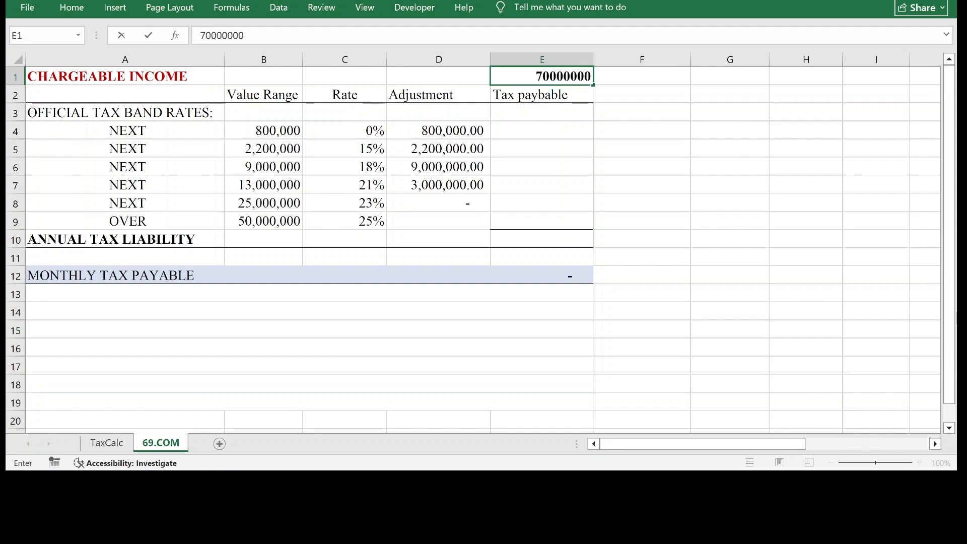
pyautogui.press('Return')
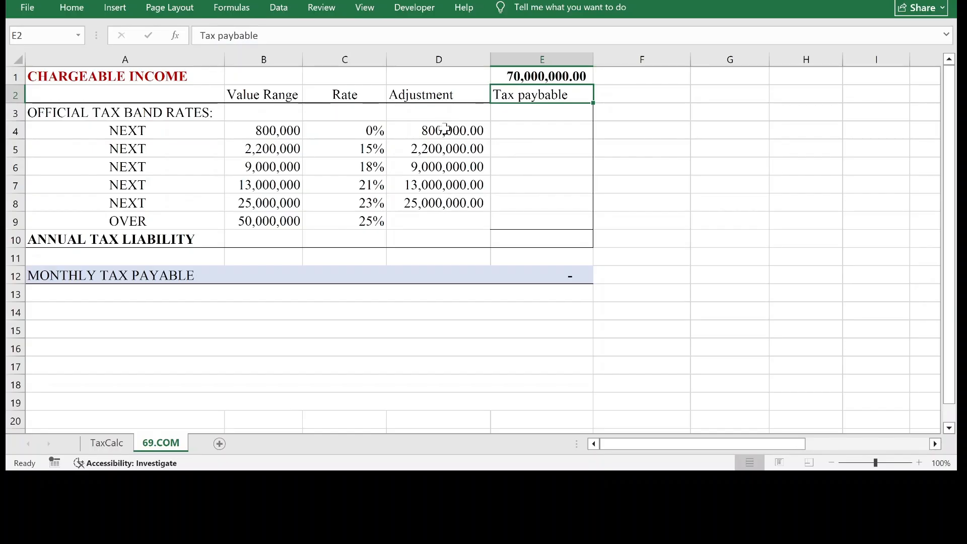
pyautogui.moveTo(453, 129); pyautogui.dragTo(462, 202)
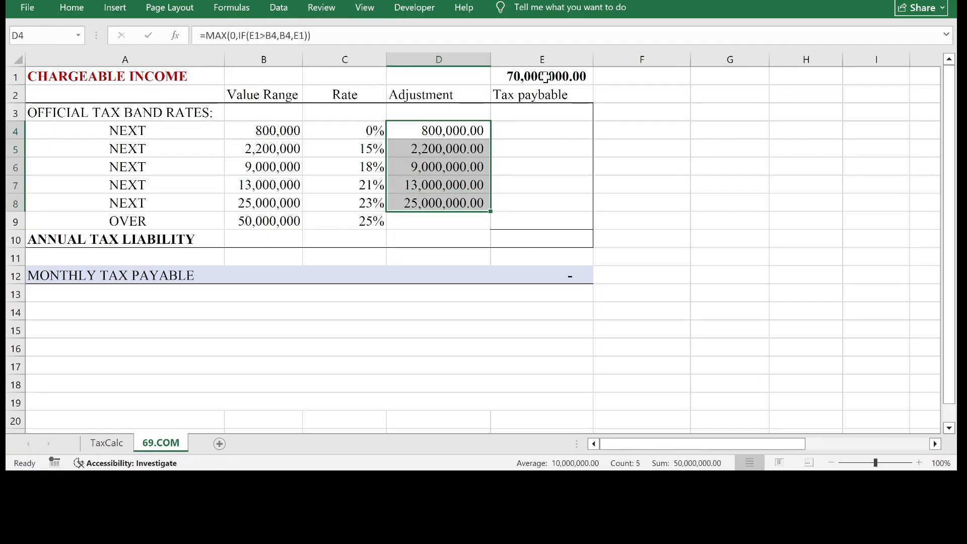
# Start the OVER band's adjustment formula in cell D9 with =Max(0,If(E1-.
pyautogui.click(441, 215)
pyautogui.write('=M')
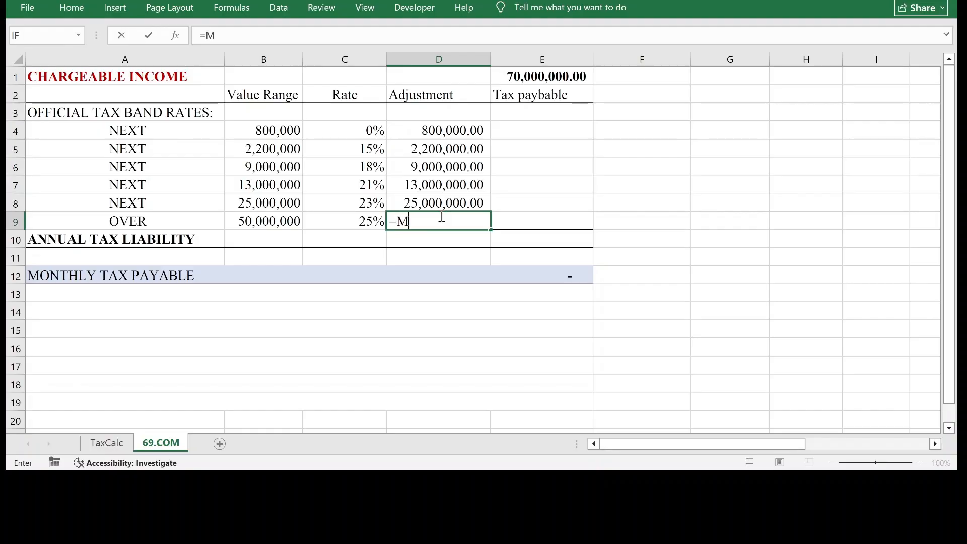
pyautogui.write('ax(0,If(')
pyautogui.click(541, 80)
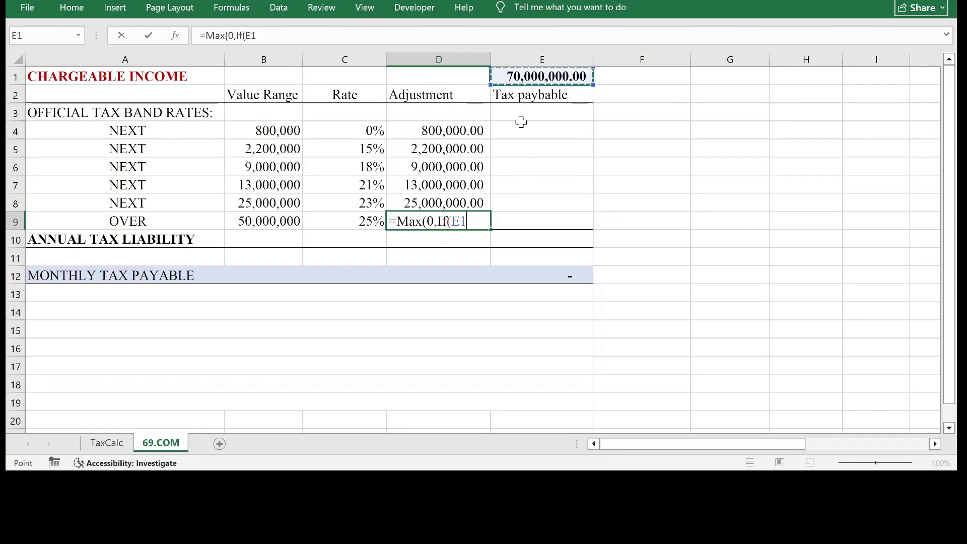
pyautogui.write('-')
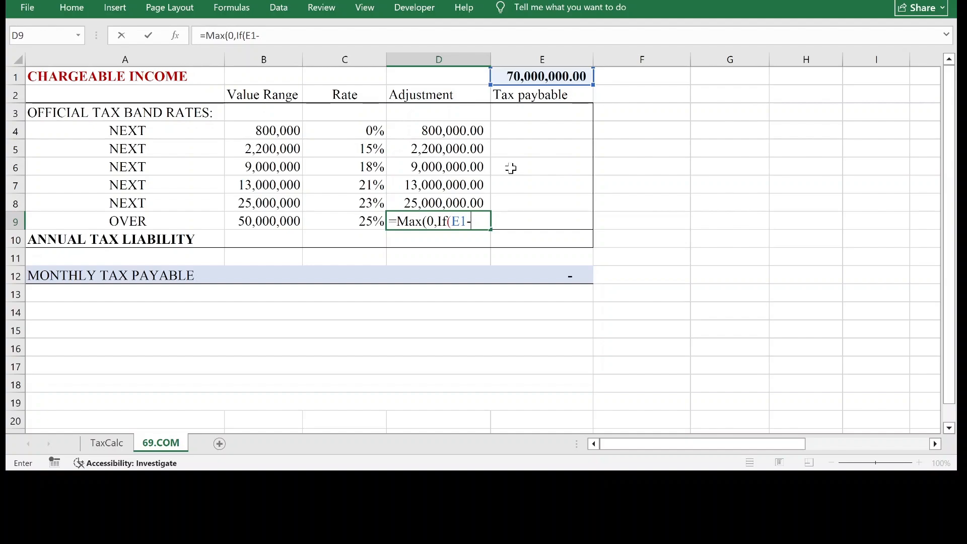
pyautogui.write('(')
pyautogui.click(287, 131)
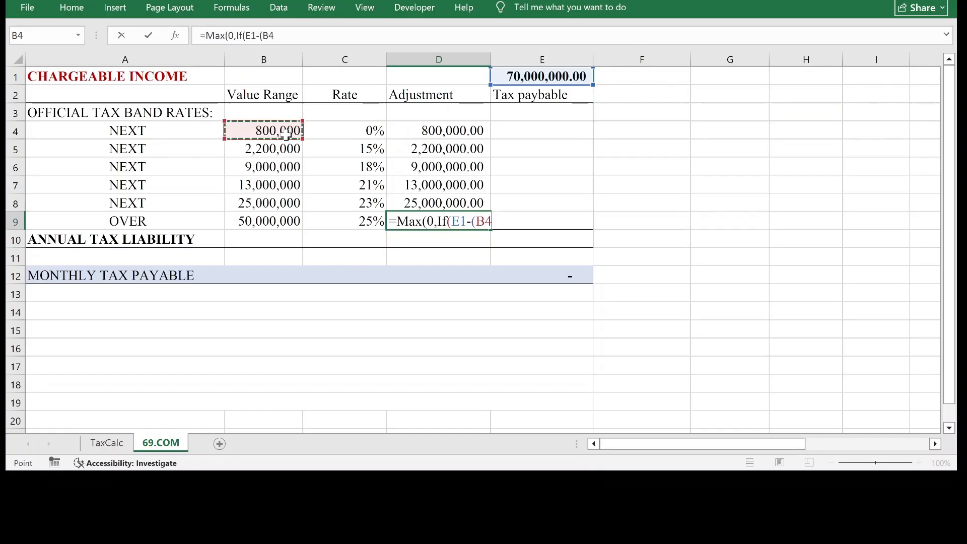
pyautogui.press('BackSpace')
pyautogui.press('BackSpace')
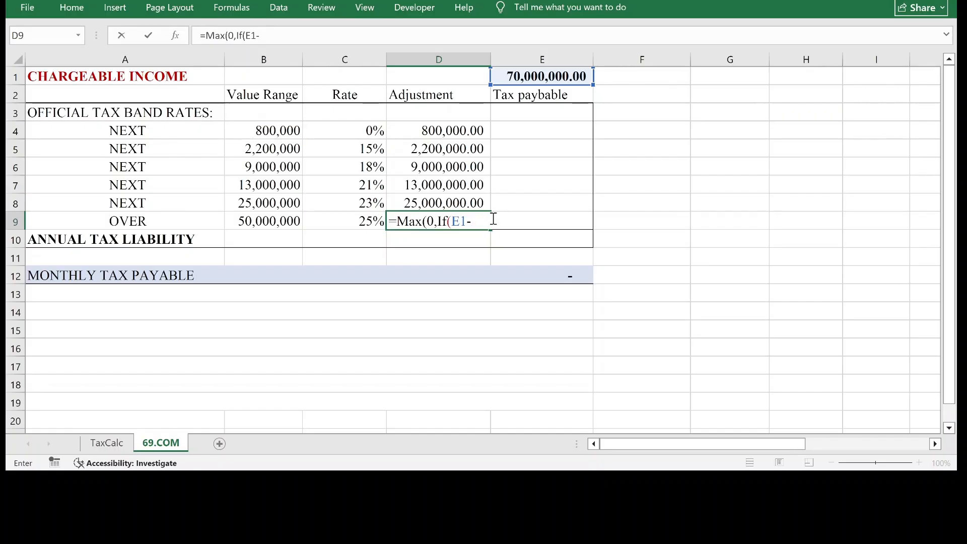
# Complete the IF condition of the D9 formula by adding (B4+B5+B6+B7+B8)>B9.
pyautogui.write('(')
pyautogui.click(280, 130)
pyautogui.write('+')
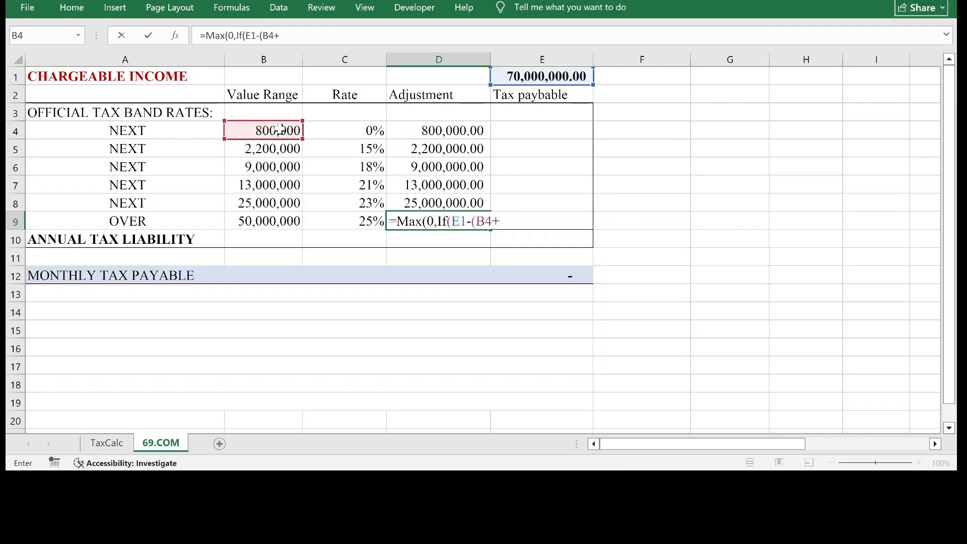
pyautogui.click(266, 148)
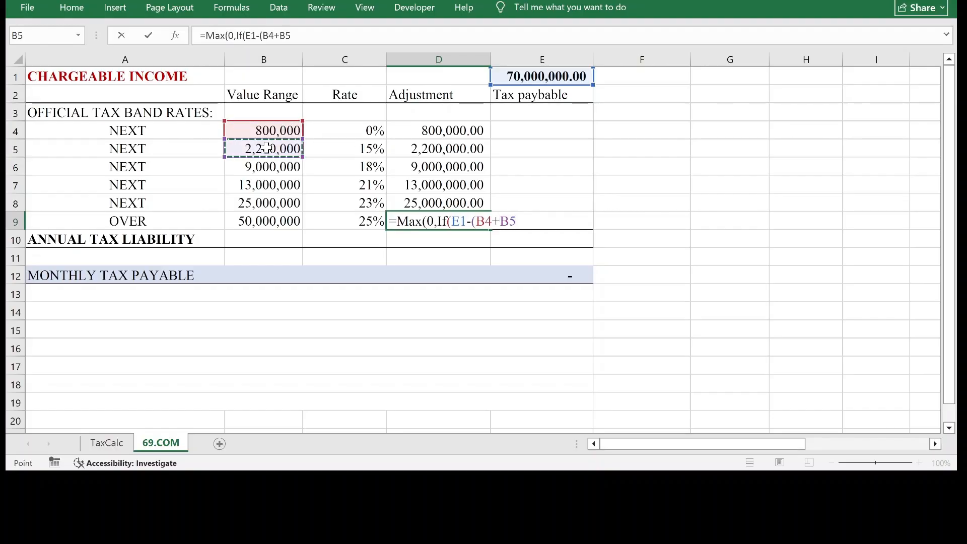
pyautogui.write('+')
pyautogui.click(291, 165)
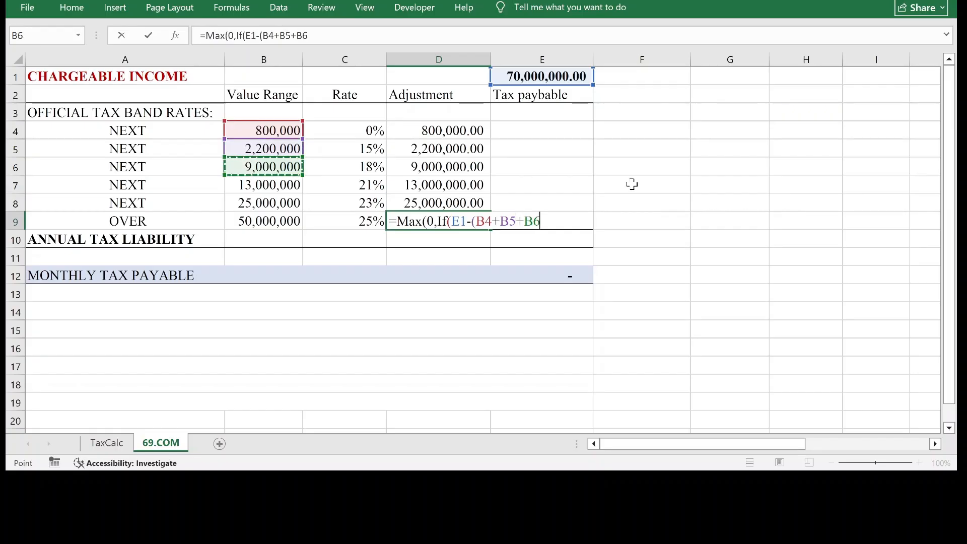
pyautogui.write('+')
pyautogui.click(285, 185)
pyautogui.write('+')
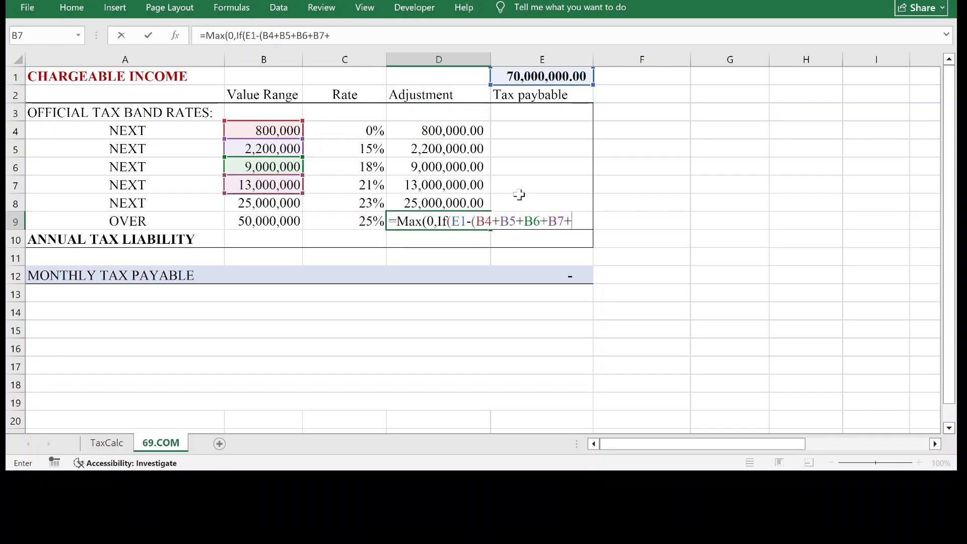
pyautogui.click(266, 203)
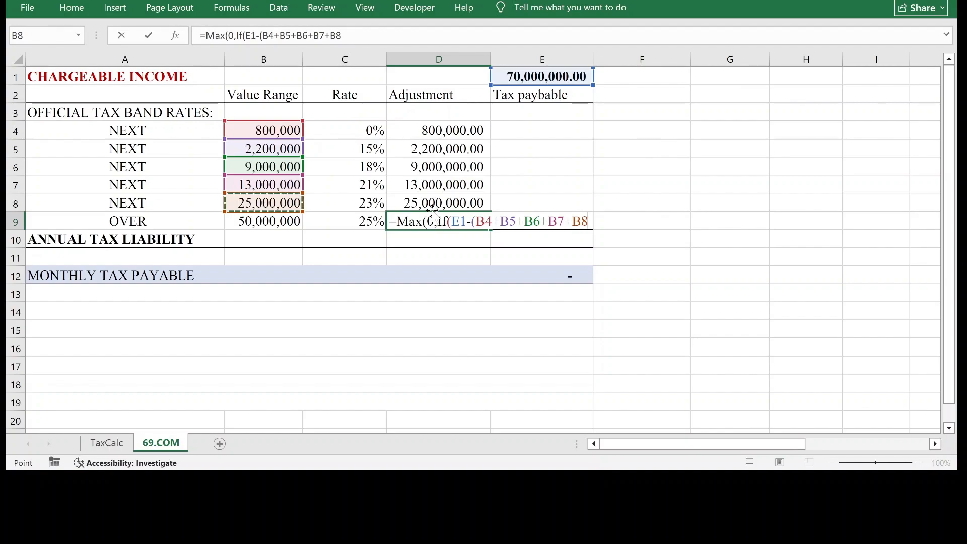
pyautogui.write(')')
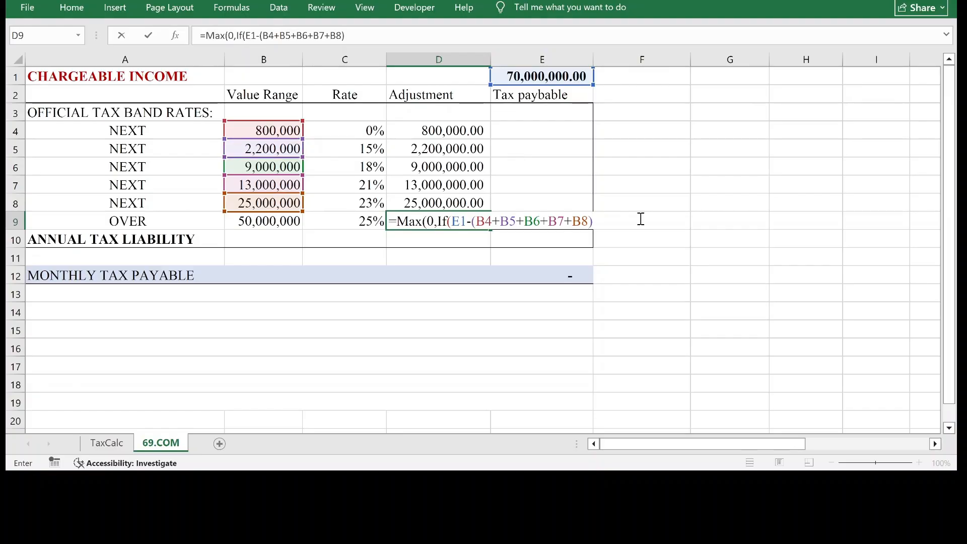
pyautogui.write('>')
pyautogui.click(271, 222)
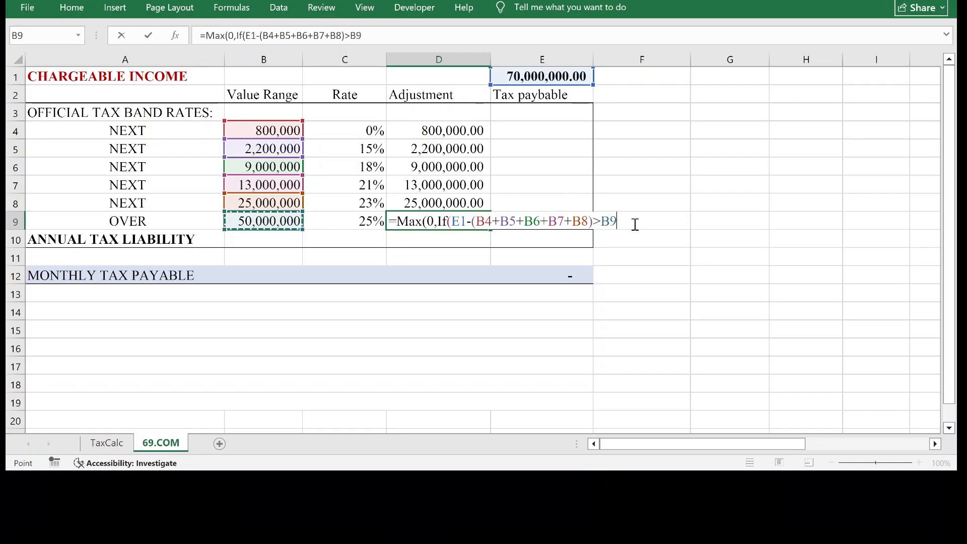
# Give the D9 formula E1-B9 as the result when the condition is true.
pyautogui.write(',')
pyautogui.click(559, 77)
pyautogui.write('-')
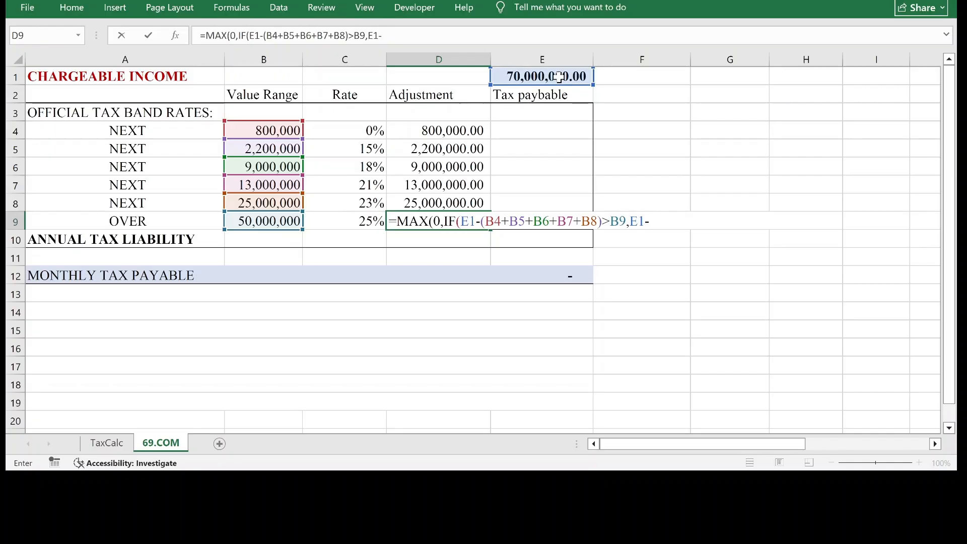
pyautogui.click(265, 223)
pyautogui.click(265, 223)
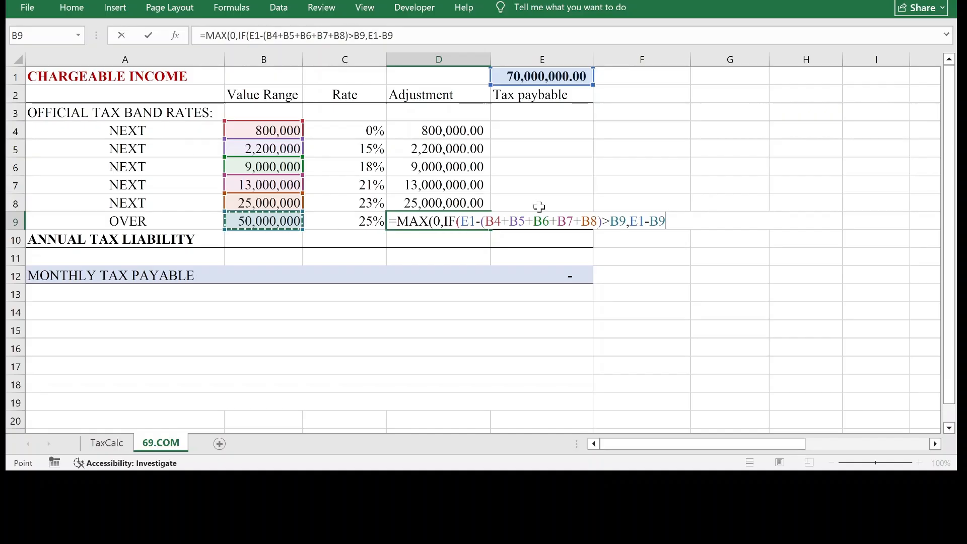
pyautogui.write(',')
# Give the D9 formula E1-(D4+D5+D6+D7+D8) as the result when the condition is false, and commit the formula.
pyautogui.click(541, 79)
pyautogui.write('-')
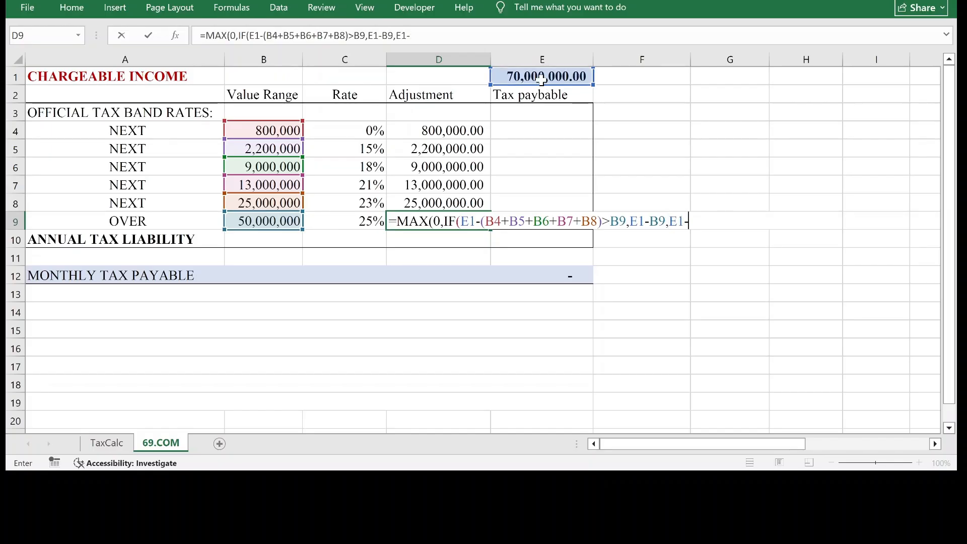
pyautogui.write('(')
pyautogui.click(462, 131)
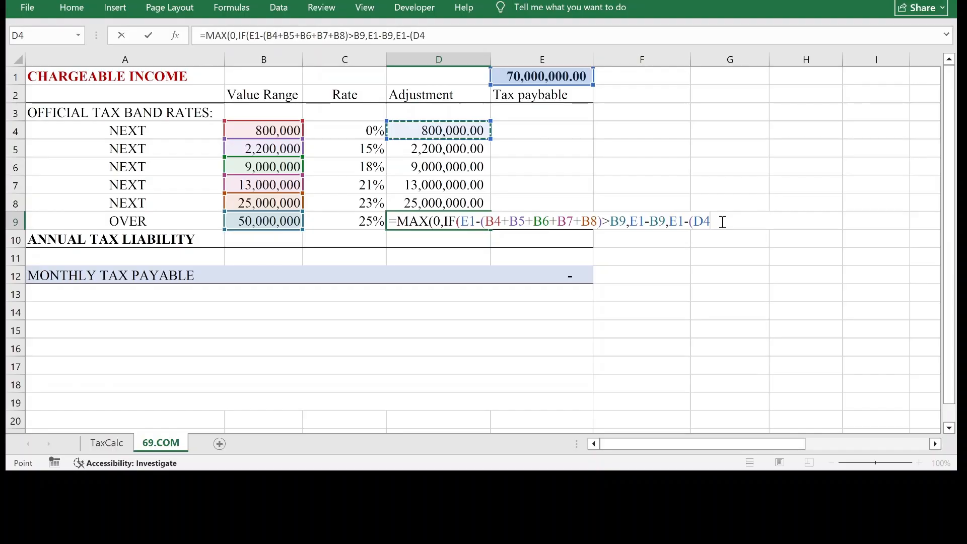
pyautogui.write('+')
pyautogui.click(486, 150)
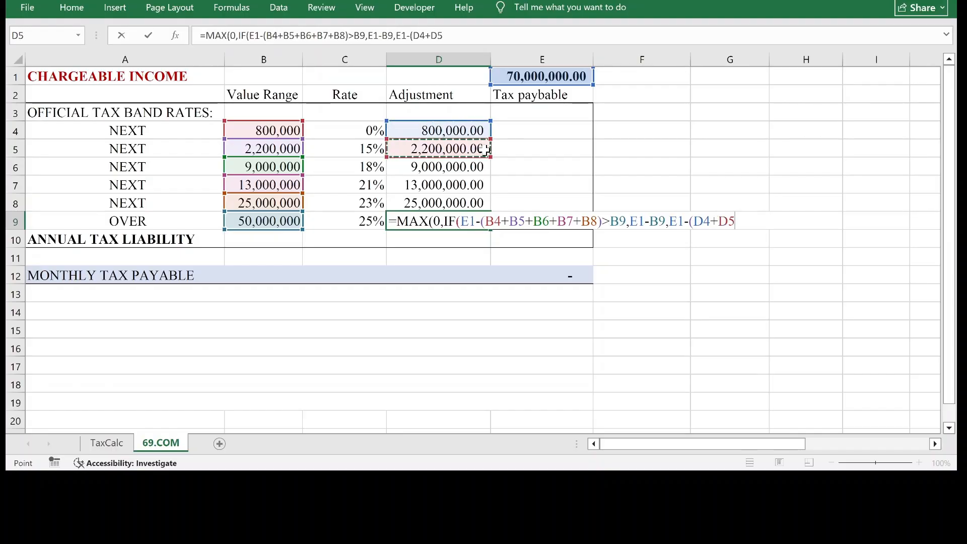
pyautogui.write('+')
pyautogui.click(471, 167)
pyautogui.write('+')
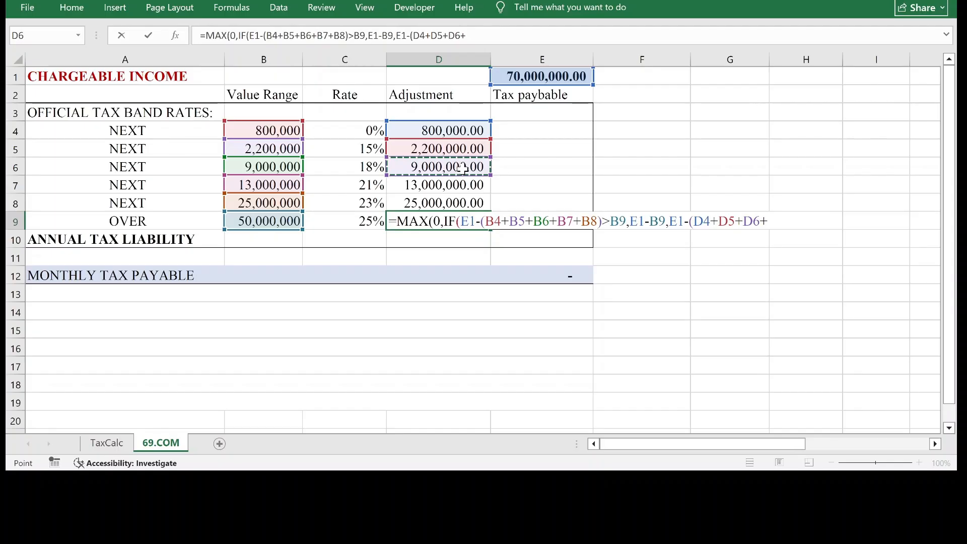
pyautogui.click(454, 187)
pyautogui.write('+')
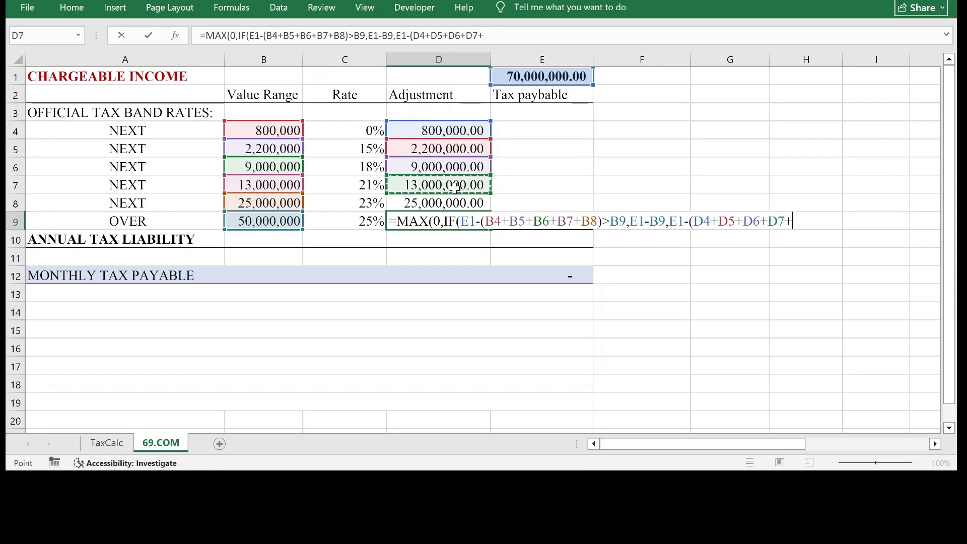
pyautogui.click(449, 205)
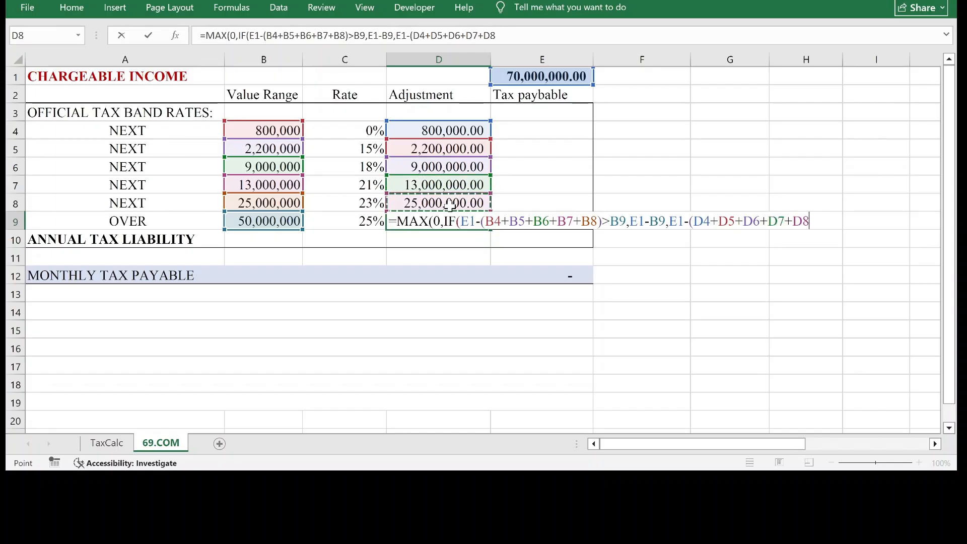
pyautogui.write(')')
pyautogui.press('Return')
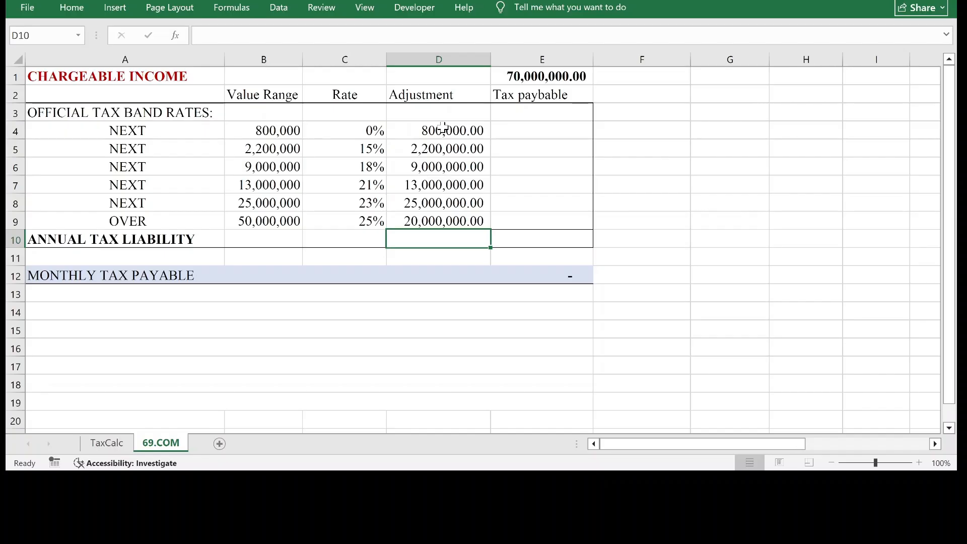
# Compare the sum of the adjustments in D4 to D9 with the chargeable income in E1.
pyautogui.moveTo(443, 129); pyautogui.dragTo(443, 221)
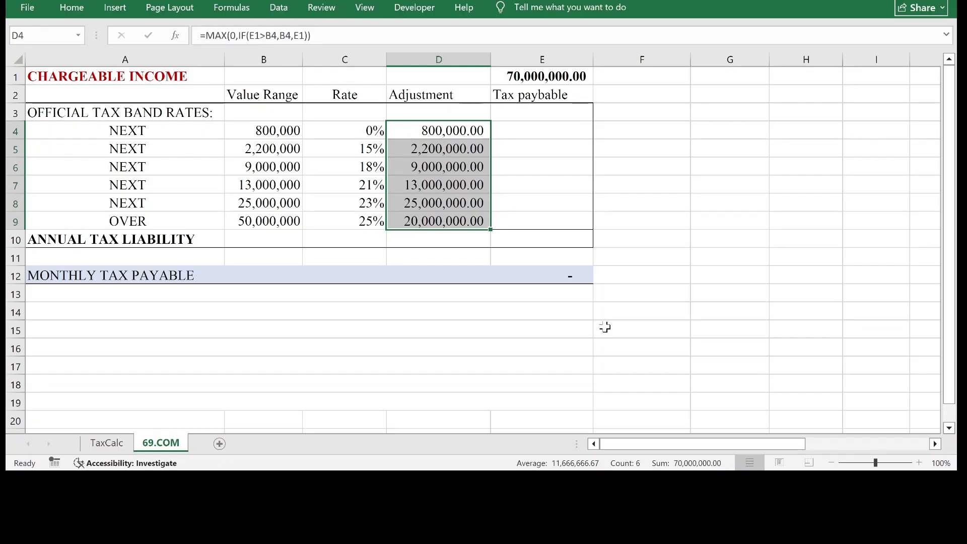
pyautogui.click(567, 80)
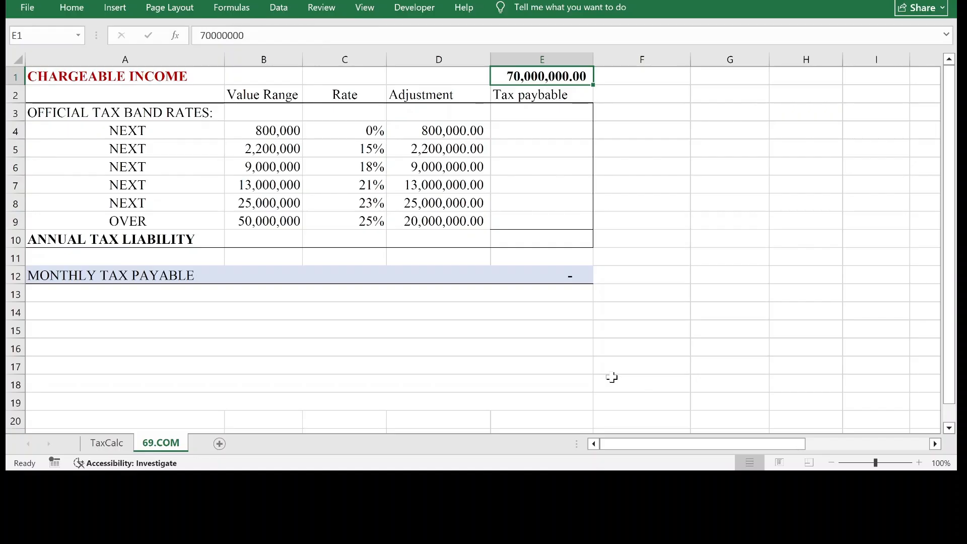
# Enter the first band's tax payable formula =D4*C4 in cell E4.
pyautogui.click(544, 130)
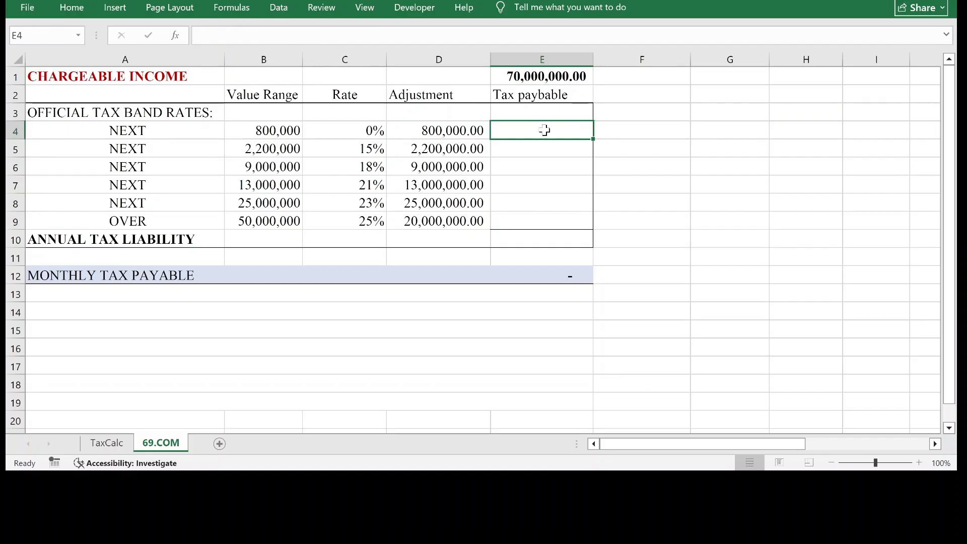
pyautogui.write('=')
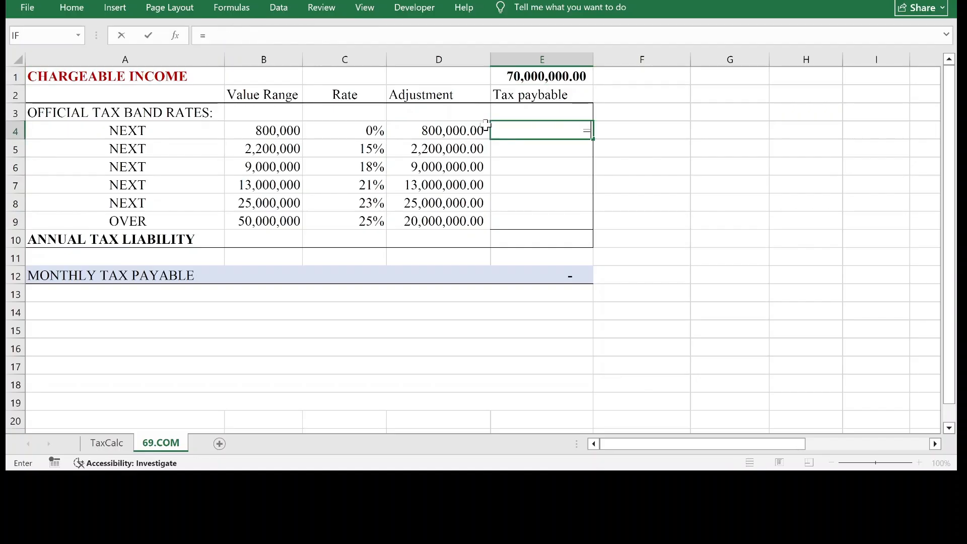
pyautogui.click(461, 130)
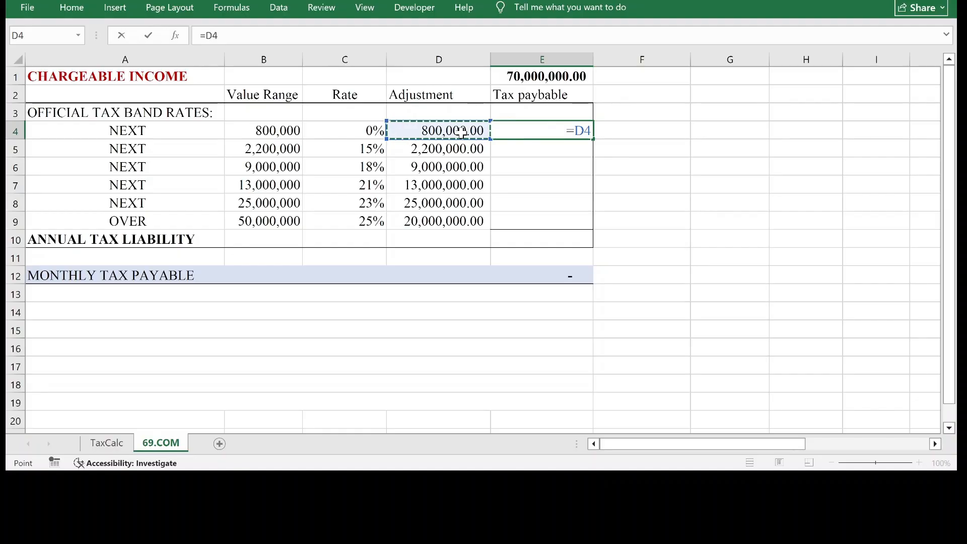
pyautogui.write('*')
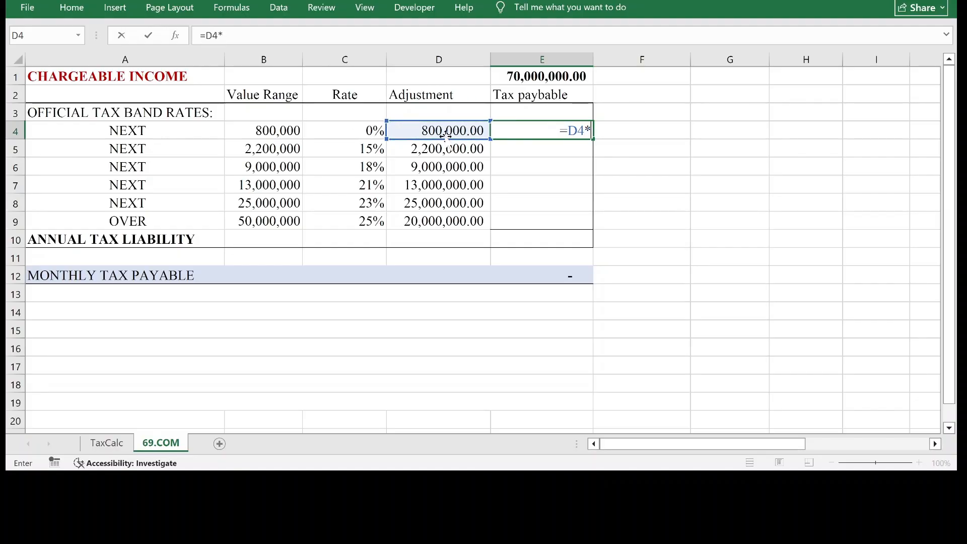
pyautogui.click(356, 132)
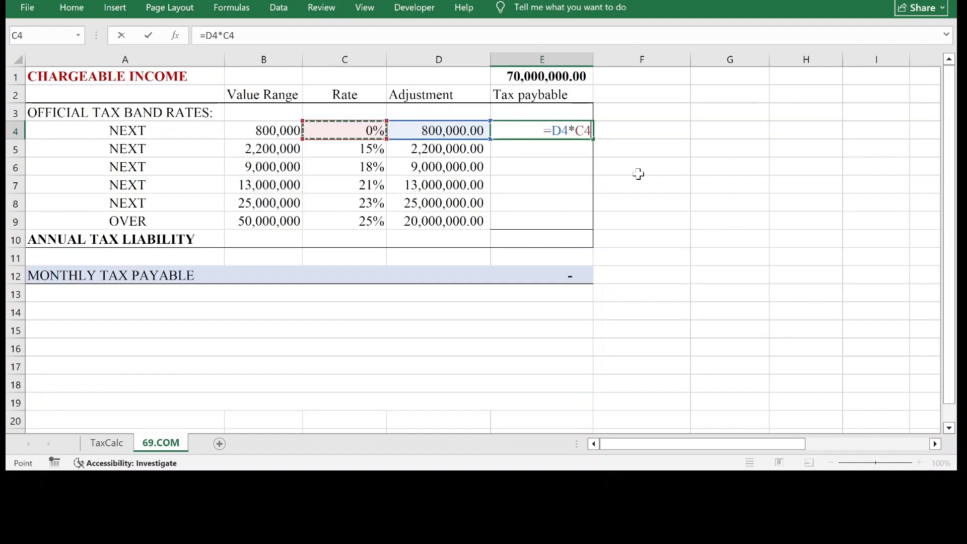
pyautogui.press('Return')
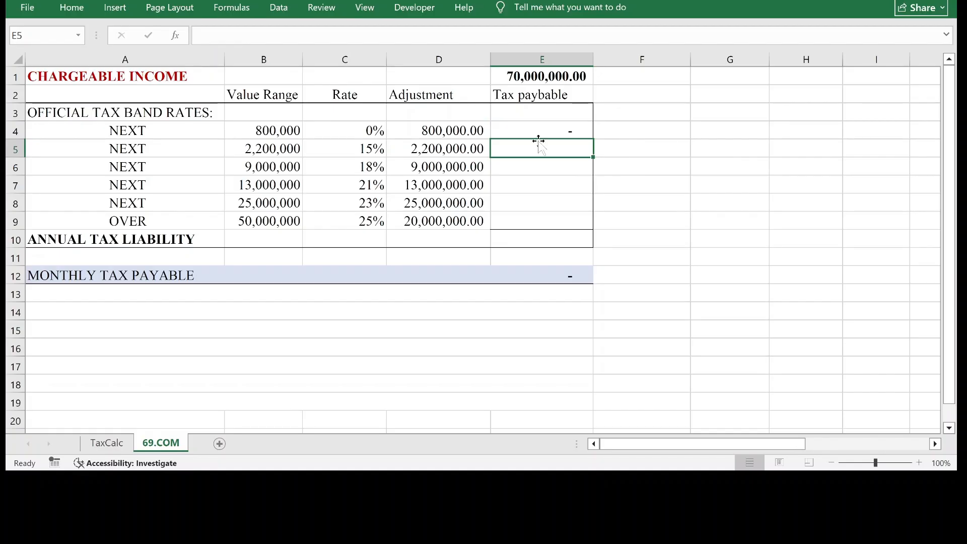
# Copy the tax payable formula from E4 down through E9, leaving the annual tax liability row empty.
pyautogui.click(558, 129)
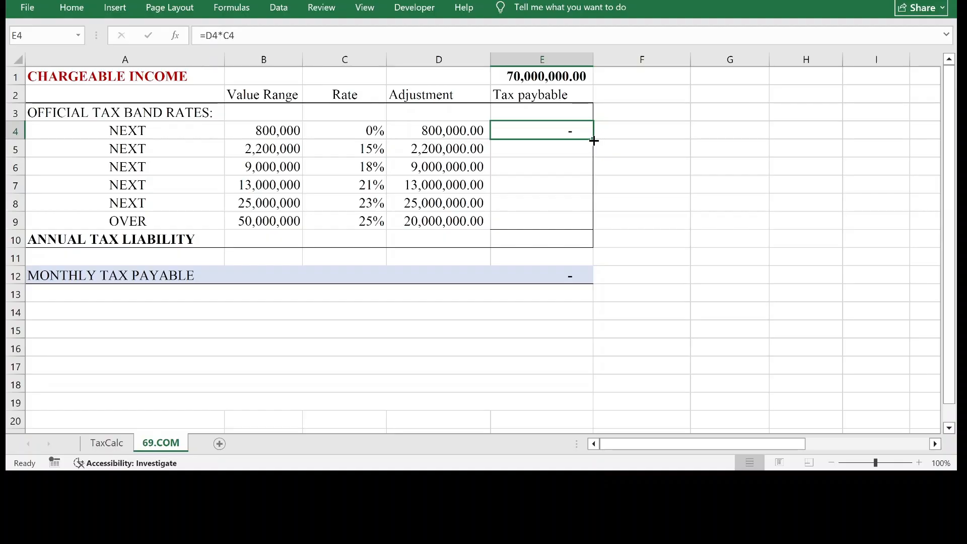
pyautogui.doubleClick(594, 141)
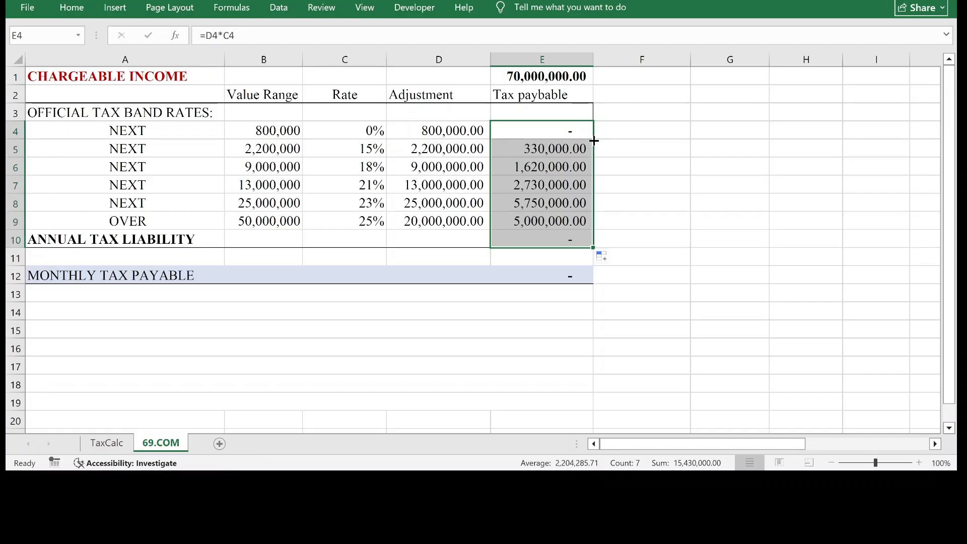
pyautogui.hotkey('ctrl', 'z')
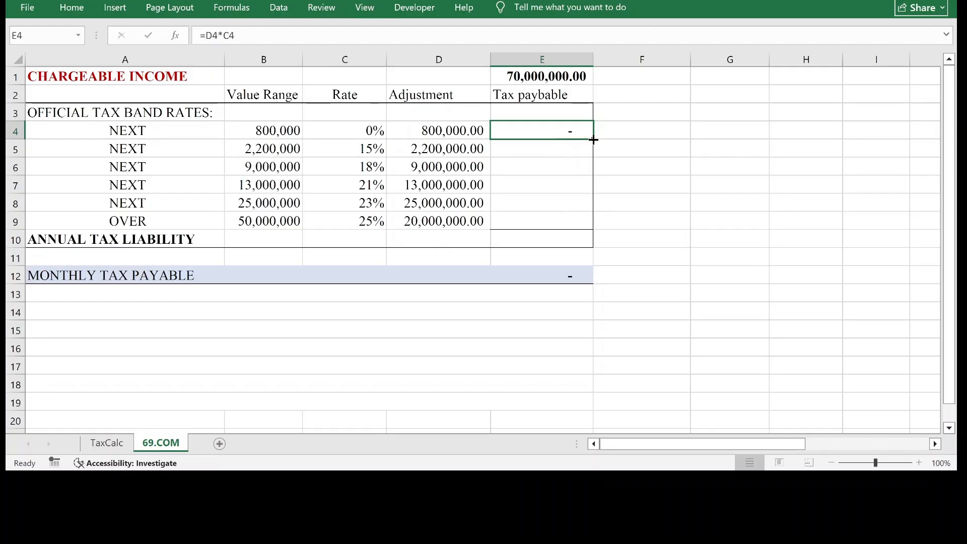
pyautogui.moveTo(592, 139); pyautogui.dragTo(579, 223)
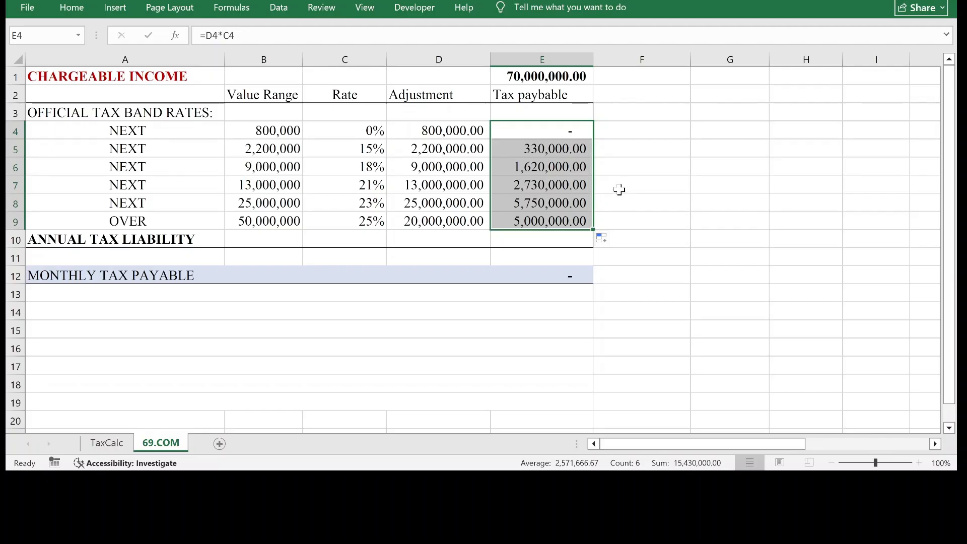
# Total the tax payable of all bands in the annual tax liability cell E10 with =SUM(E4:E9).
pyautogui.click(541, 236)
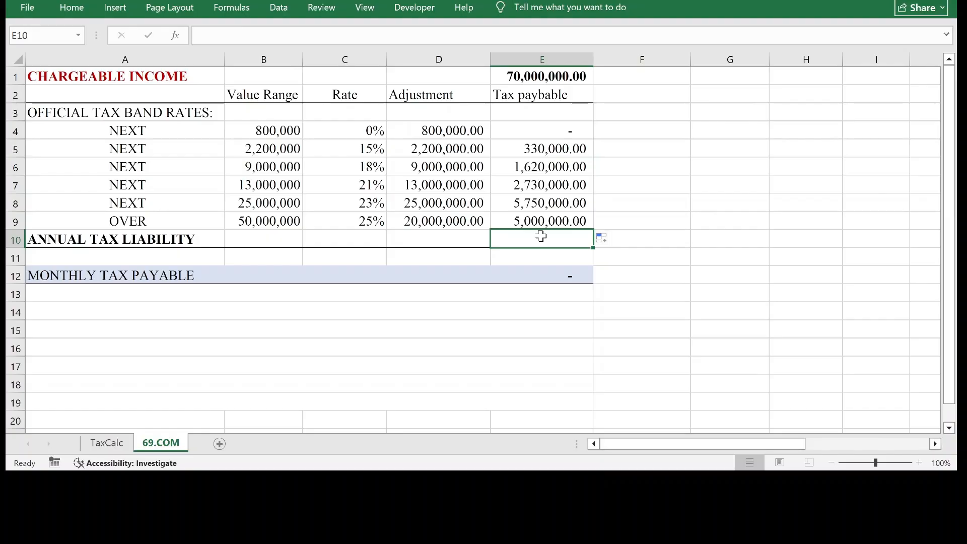
pyautogui.write('=sum')
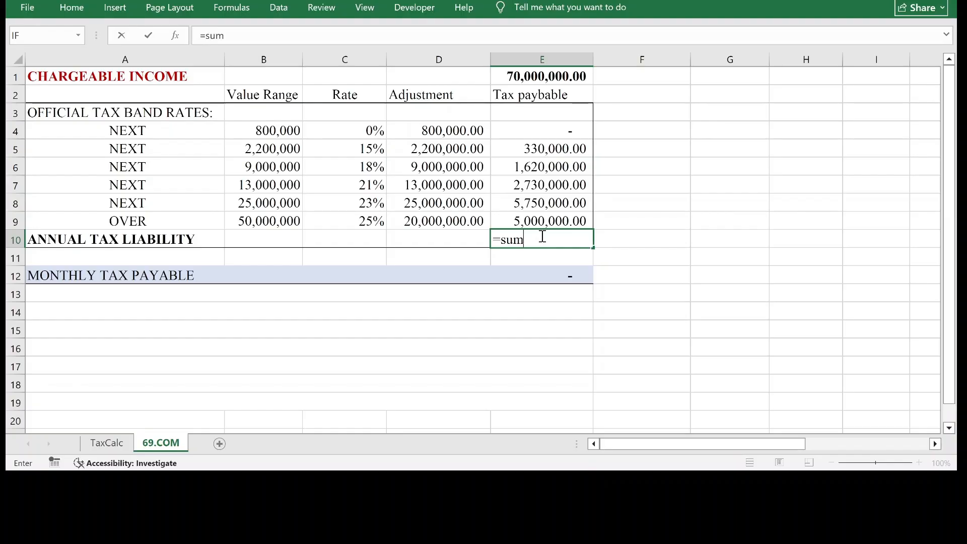
pyautogui.write('(')
pyautogui.moveTo(546, 131); pyautogui.dragTo(577, 225)
pyautogui.write(')')
pyautogui.press('Return')
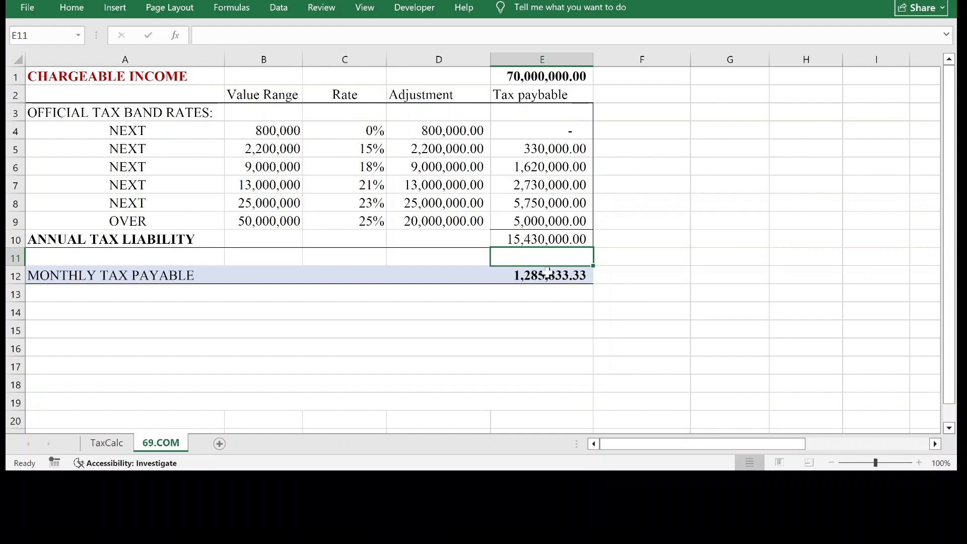
# Replace the monthly tax payable formula in E12 with =E10/12.
pyautogui.click(552, 278)
pyautogui.press('Delete')
pyautogui.write('=')
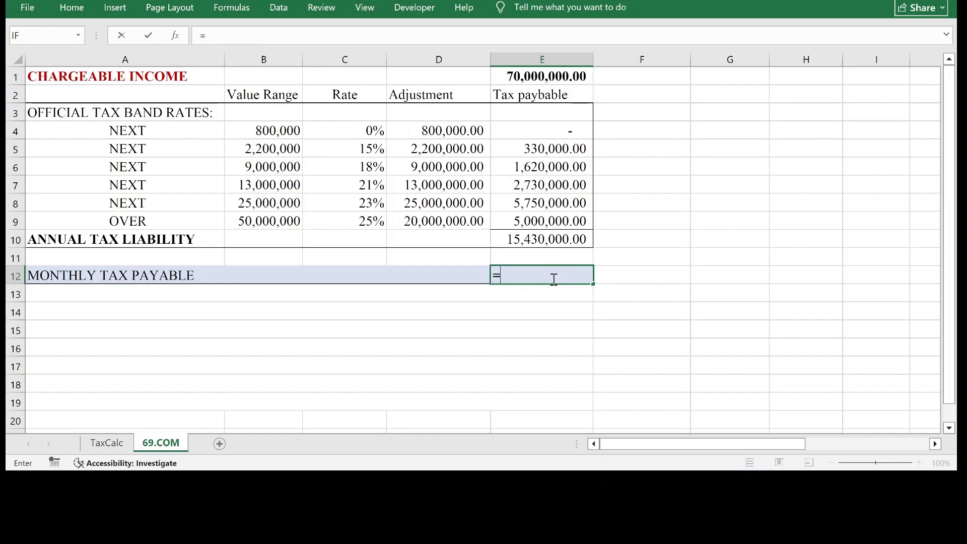
pyautogui.click(552, 238)
pyautogui.write('/12')
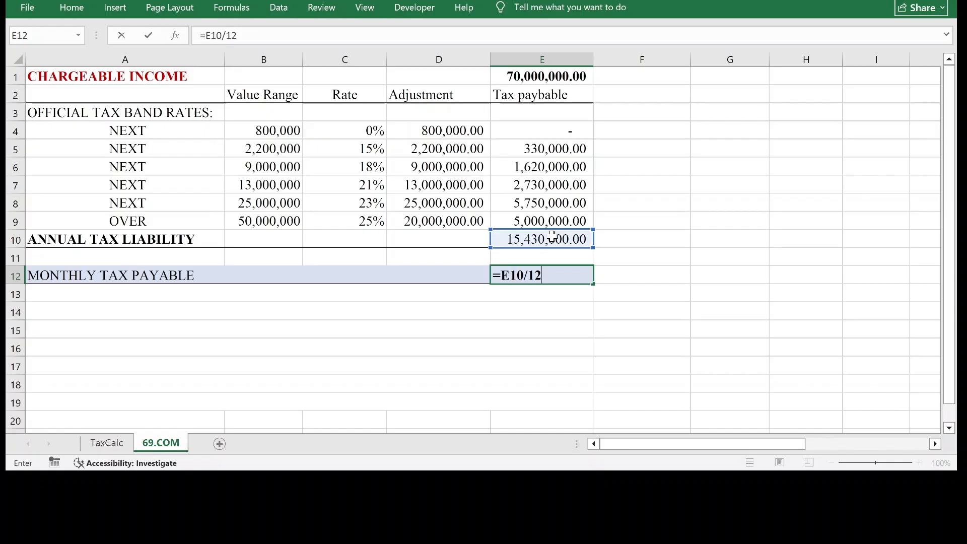
pyautogui.press('Return')
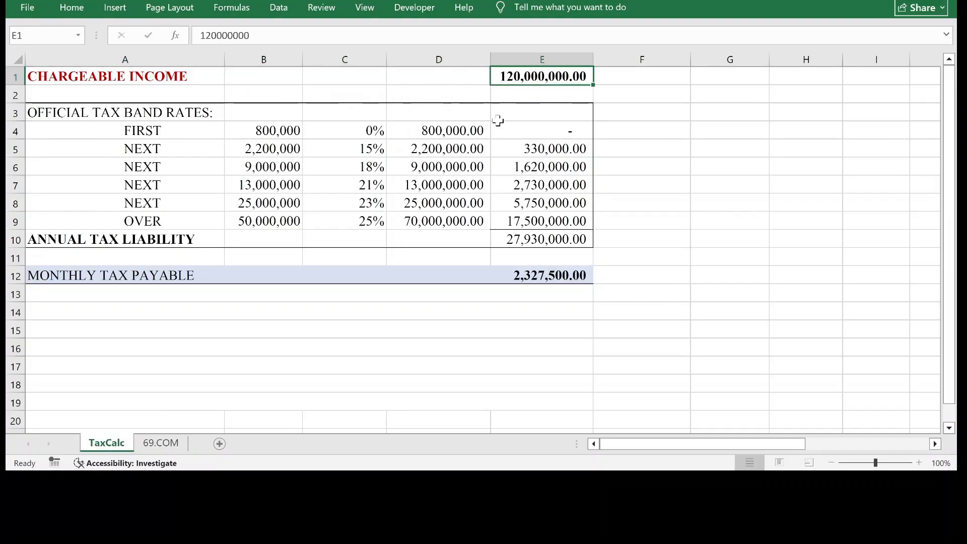
# Set the chargeable income in E1 of the 69.COM sheet to 120,000,000 and compare the results with the TaxCalc sheet.
pyautogui.click(172, 446)
pyautogui.write('12')
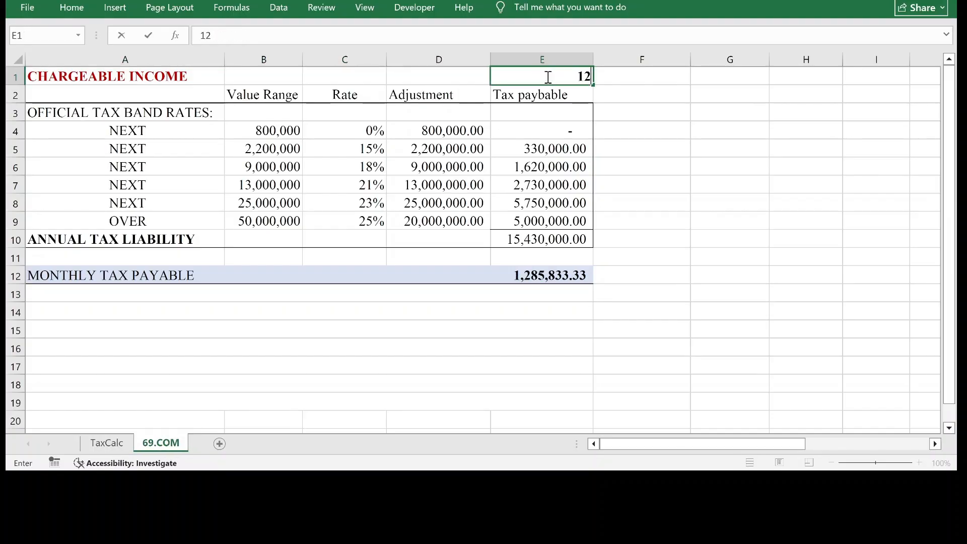
pyautogui.write('0,000,000')
pyautogui.press('Return')
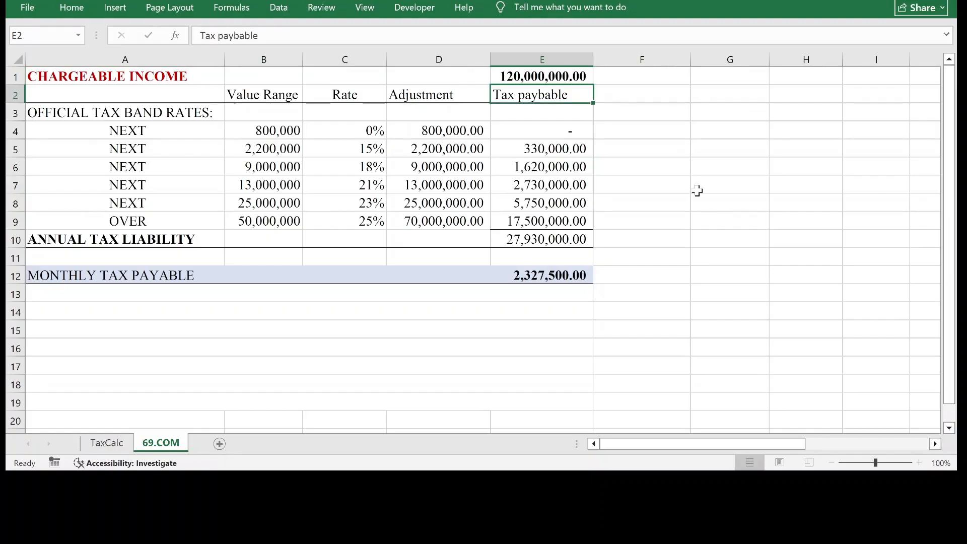
pyautogui.click(120, 446)
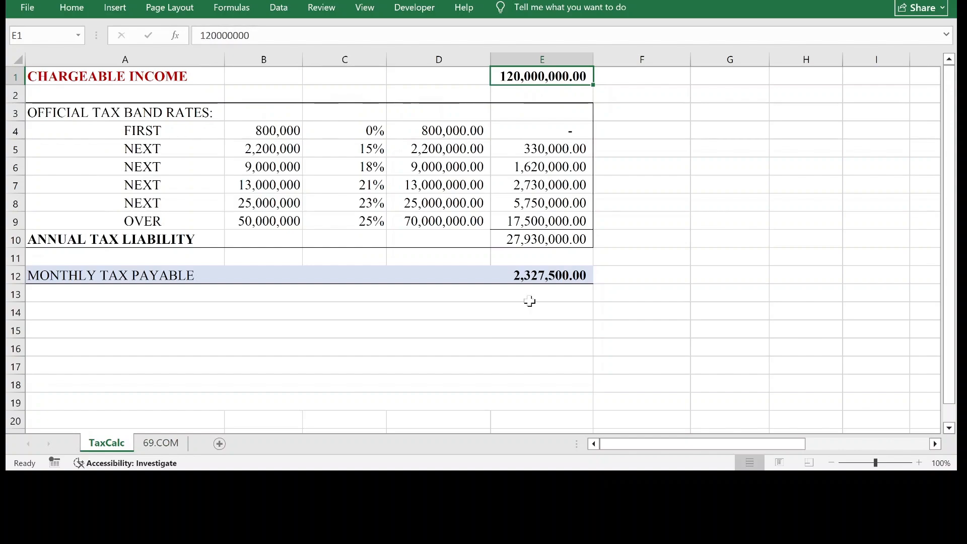
# Test the 69.COM sheet with a chargeable income of 40,000 in E1 and check the first band's adjustment, value range and rate.
pyautogui.click(157, 446)
pyautogui.click(547, 77)
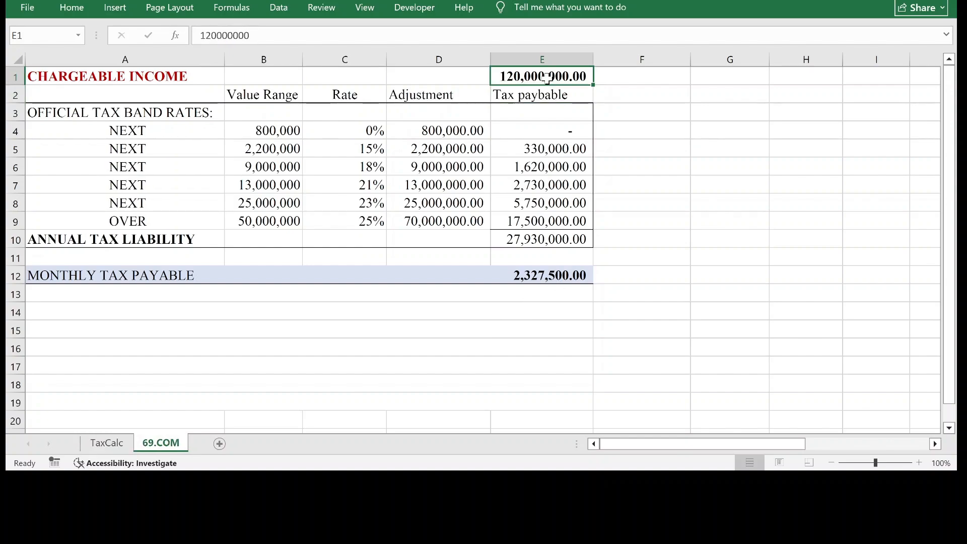
pyautogui.write('40000')
pyautogui.press('Return')
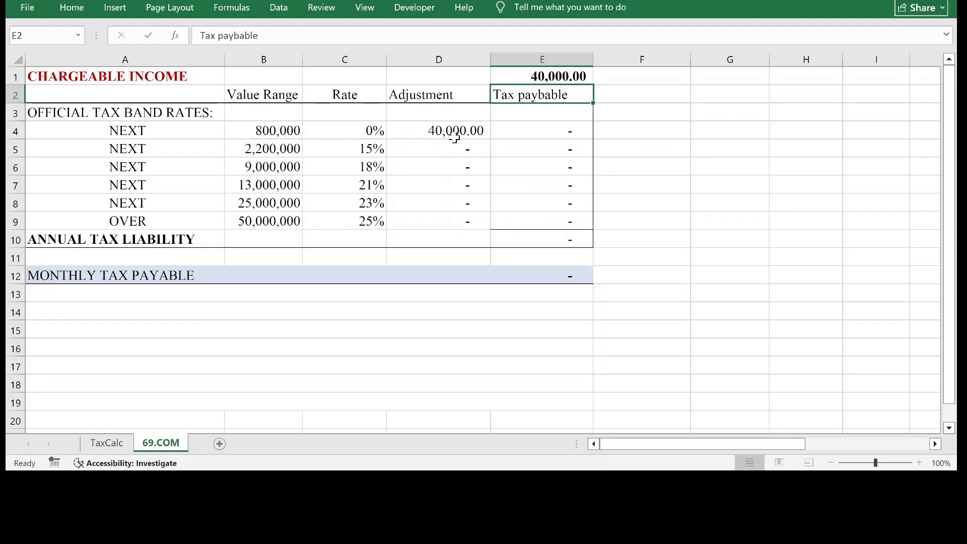
pyautogui.click(472, 131)
pyautogui.click(296, 133)
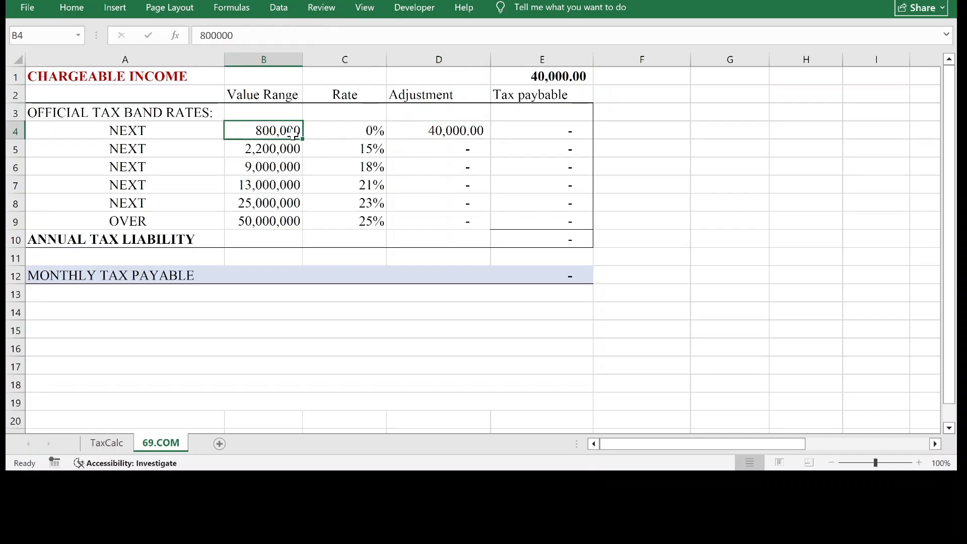
pyautogui.click(376, 130)
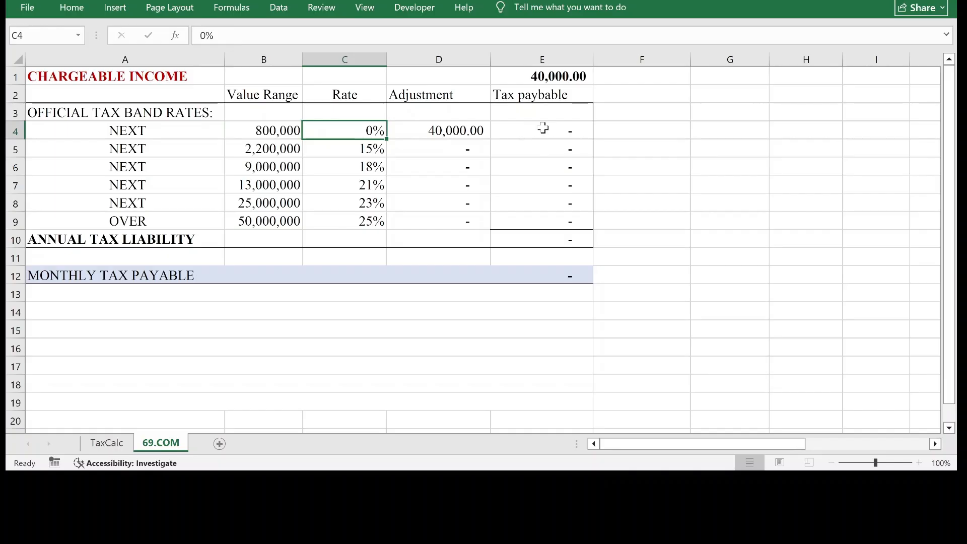
# Set the chargeable income in E1 to 850,000 and check the first band's tax, the monthly tax payable and the annual tax liability.
pyautogui.click(557, 80)
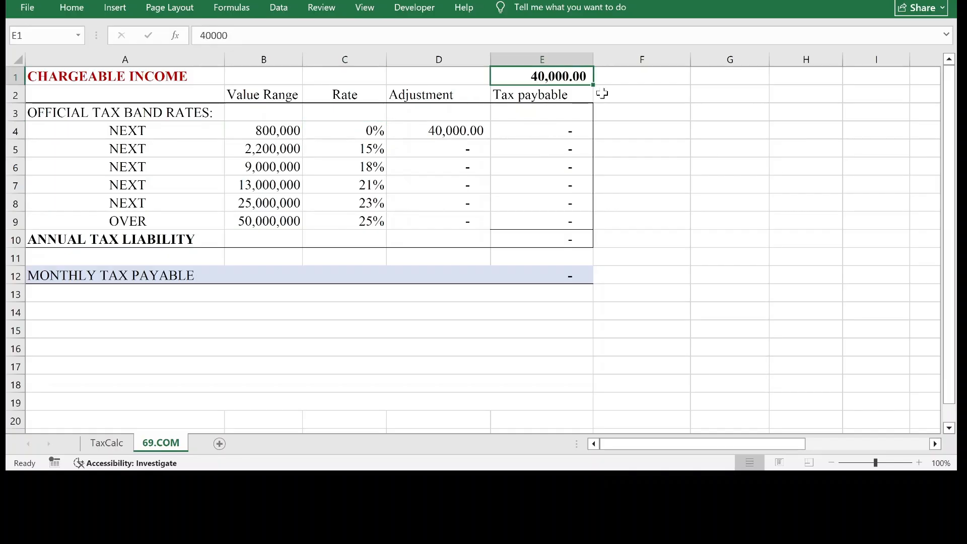
pyautogui.write('850')
pyautogui.write('000')
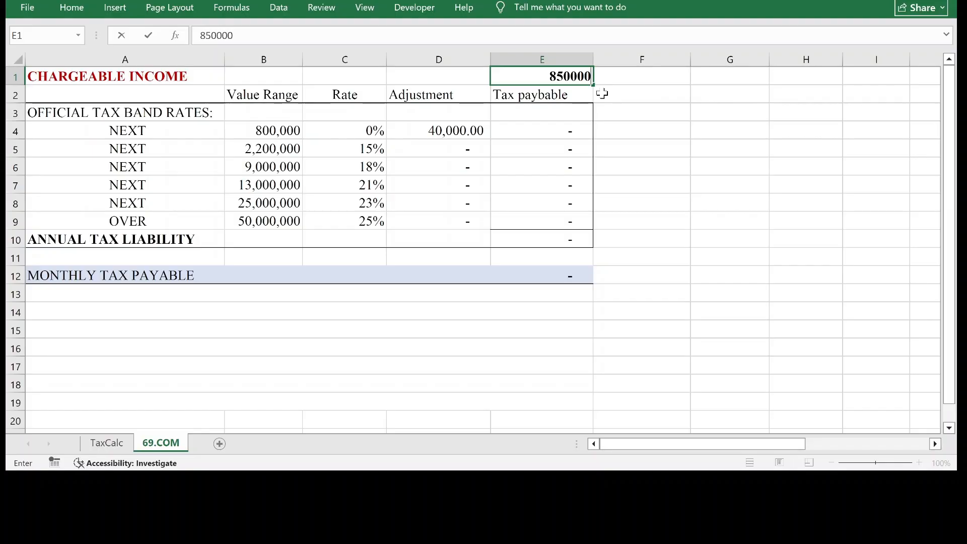
pyautogui.press('Return')
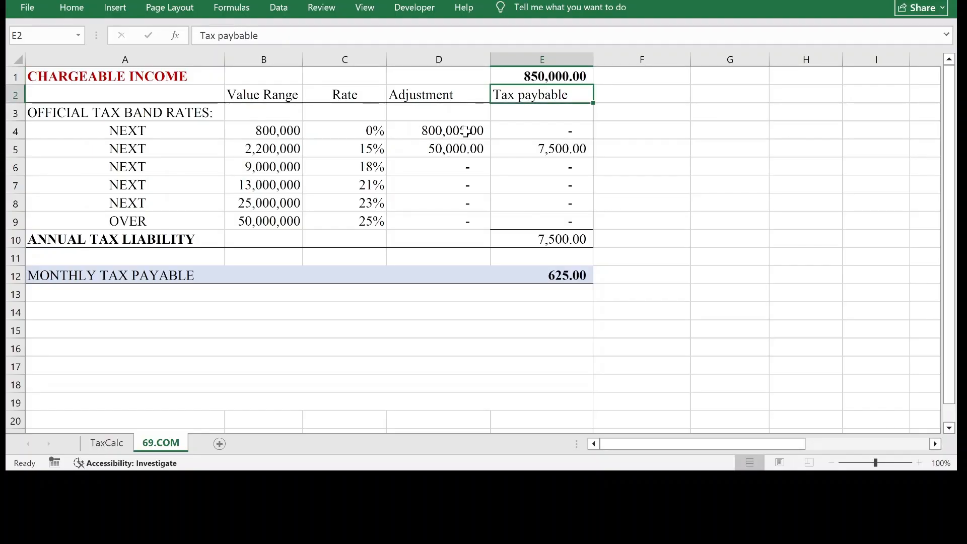
pyautogui.click(556, 129)
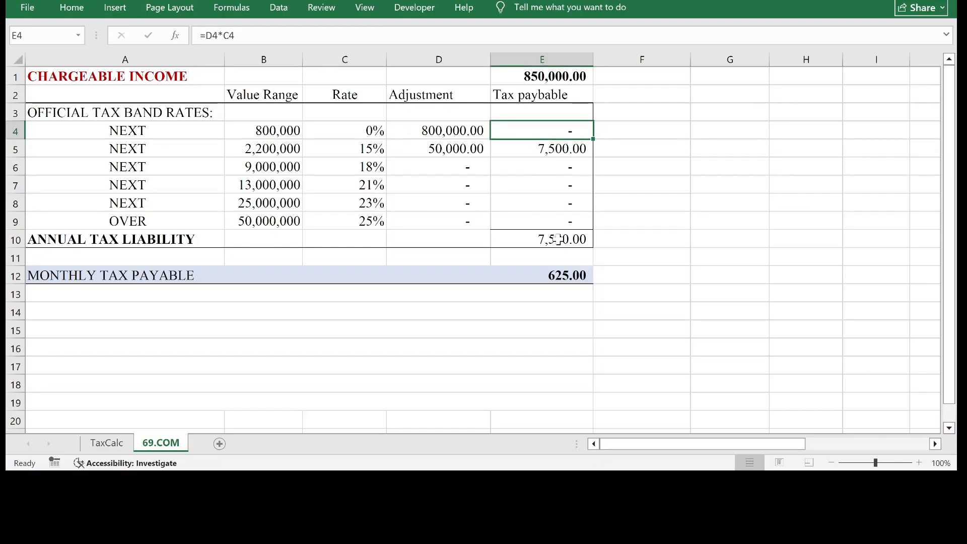
pyautogui.click(575, 278)
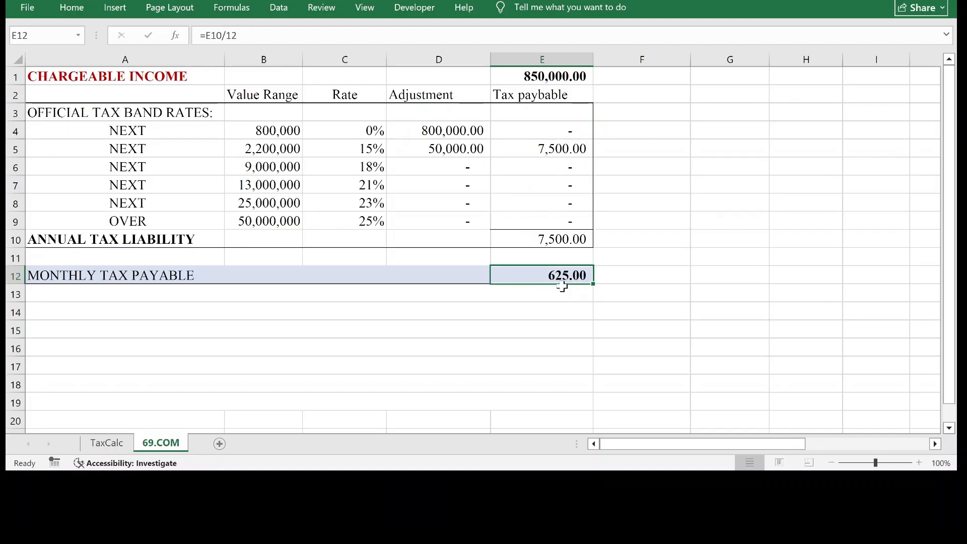
pyautogui.click(567, 244)
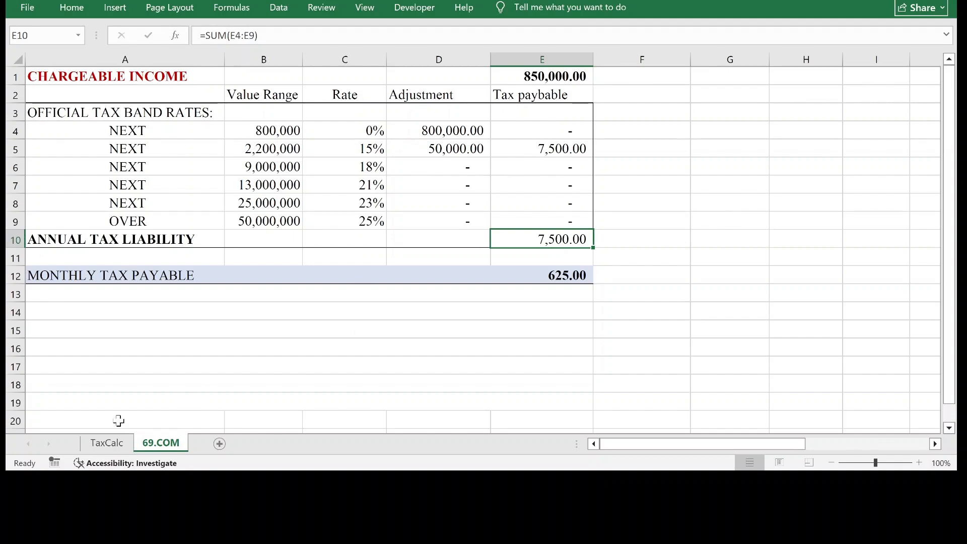
# Compare the chargeable income on the 69.COM and TaxCalc sheets and review the 69.COM adjustment formulas from D4 down to D9.
pyautogui.click(394, 152)
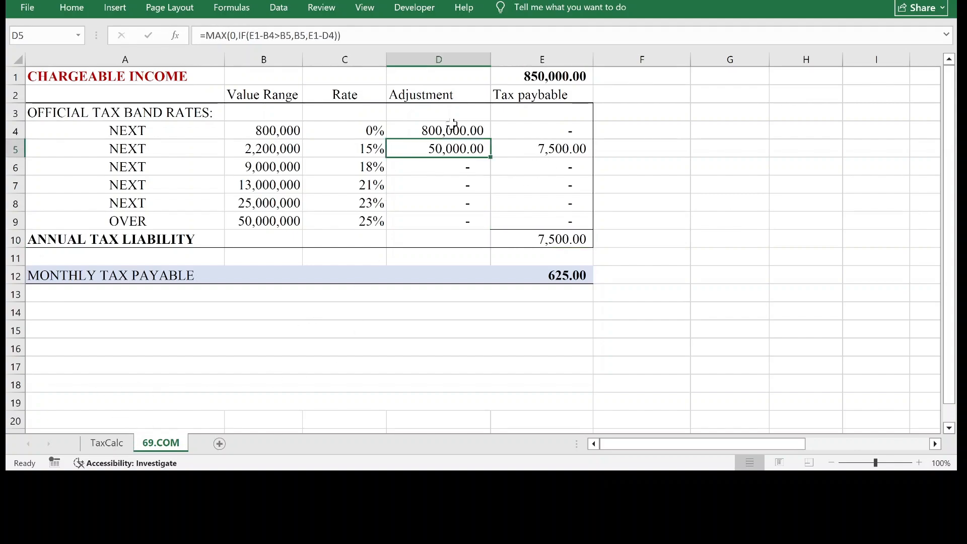
pyautogui.click(530, 83)
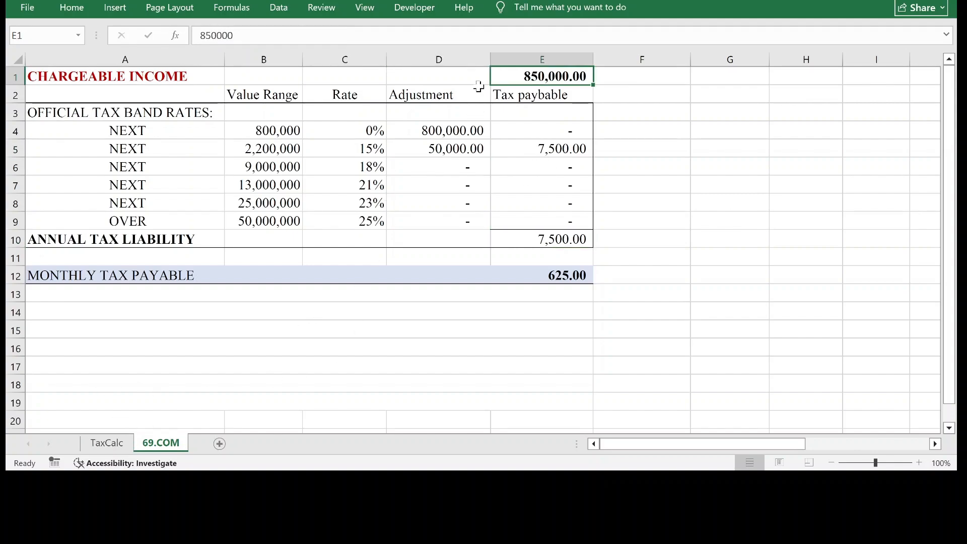
pyautogui.click(112, 445)
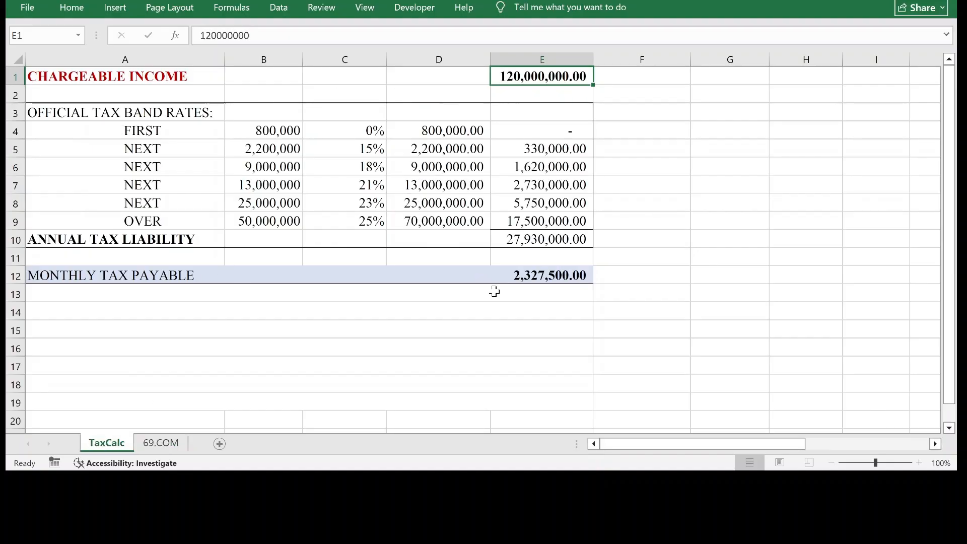
pyautogui.click(172, 444)
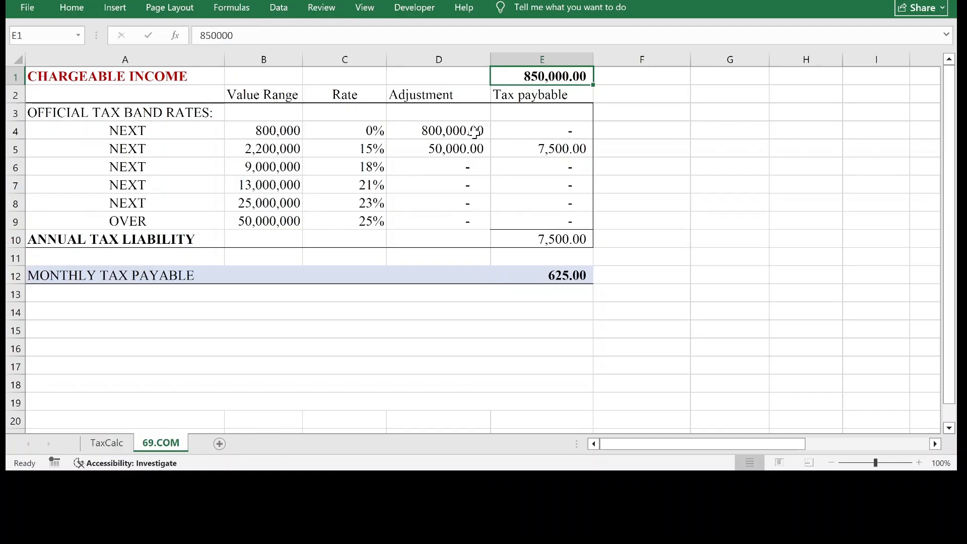
pyautogui.click(397, 132)
pyautogui.click(438, 147)
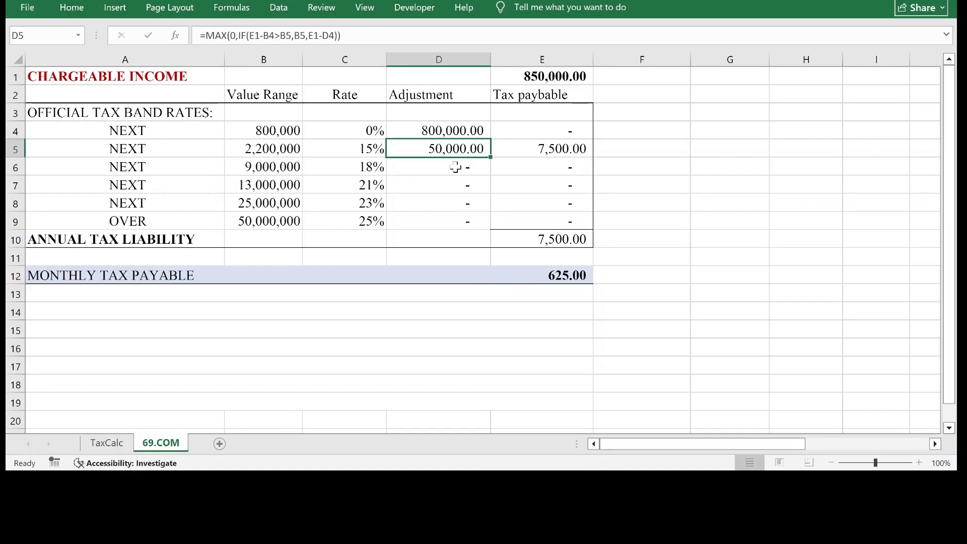
pyautogui.press('Down')
pyautogui.press('Down')
pyautogui.press('Down')
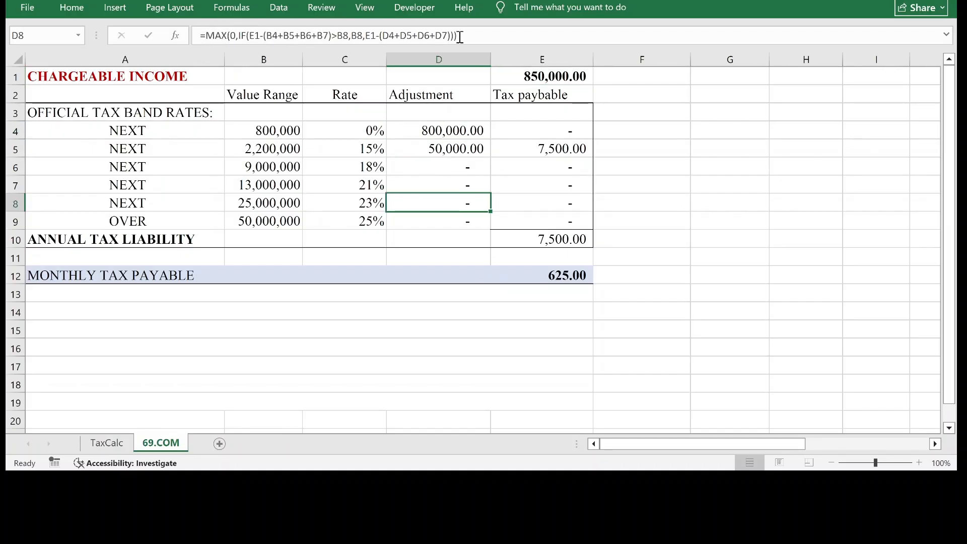
pyautogui.click(428, 216)
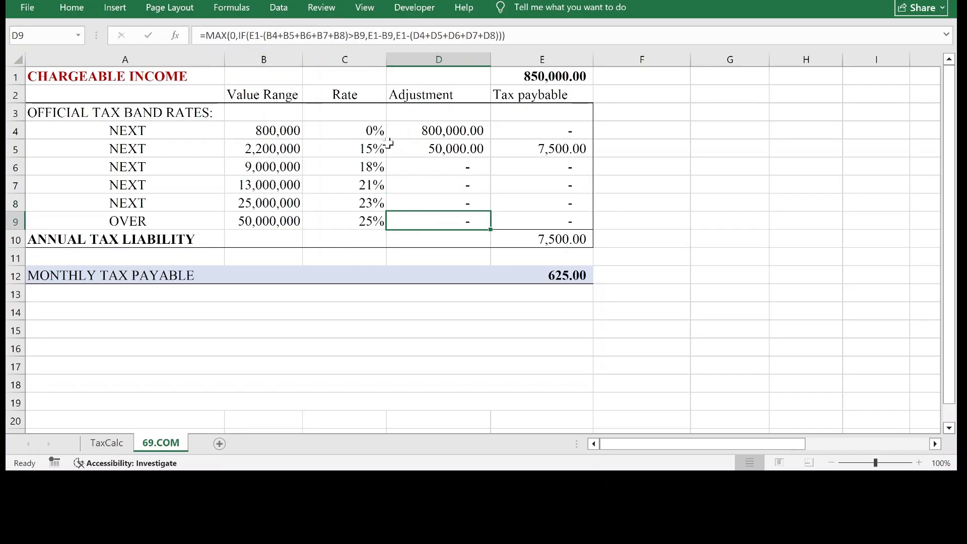
pyautogui.click(439, 236)
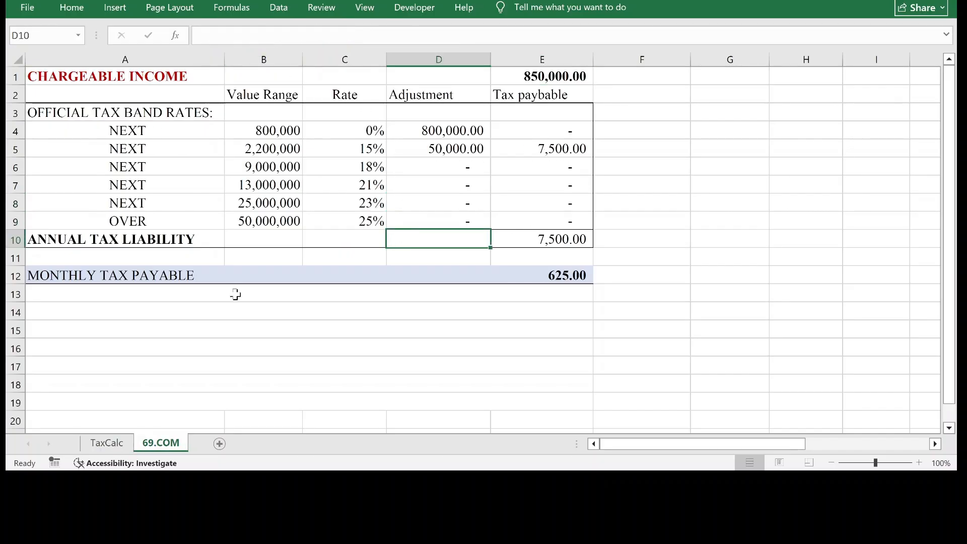
# Examine how the adjustment formula in D9 of the TaxCalc sheet uses SUM over B4:B8.
pyautogui.click(118, 443)
pyautogui.click(434, 221)
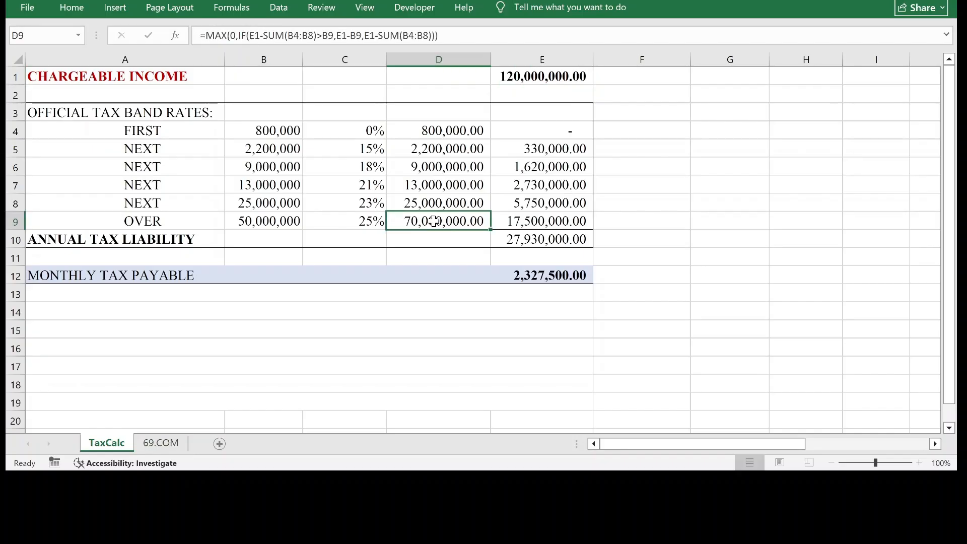
pyautogui.doubleClick(434, 221)
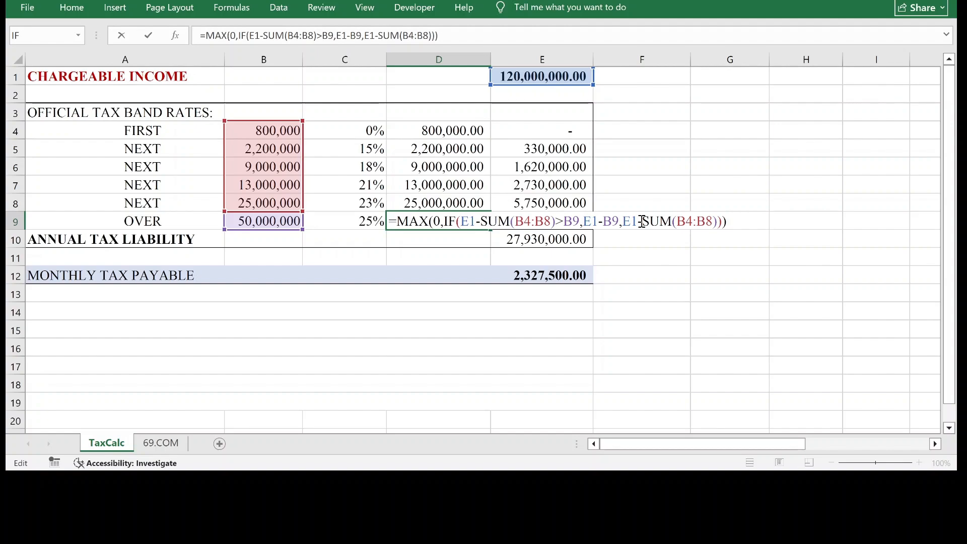
pyautogui.moveTo(638, 222); pyautogui.dragTo(671, 227)
# In the D9 formula of the 69.COM sheet, replace the added value range cells in the IF condition with SUM(B4:B8).
pyautogui.doubleClick(500, 224)
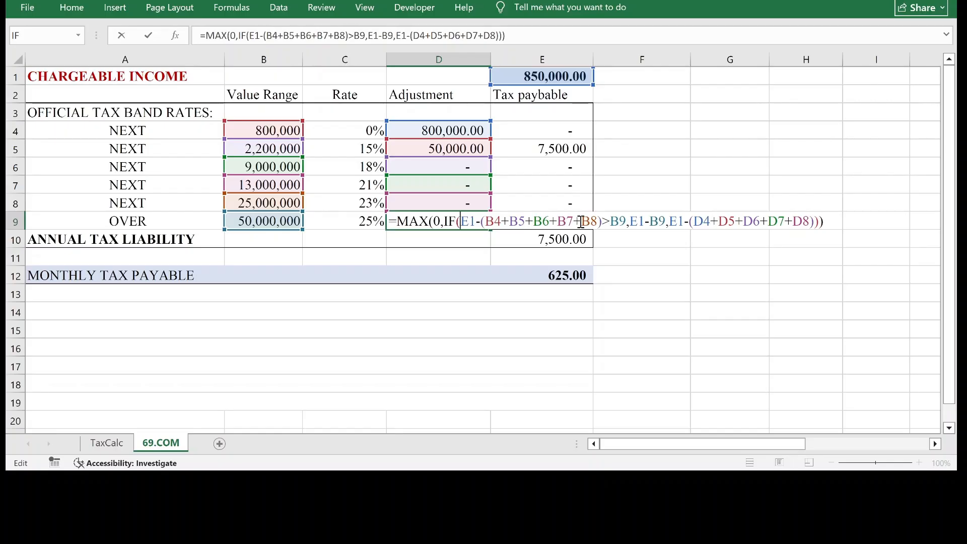
pyautogui.click(580, 222)
pyautogui.write('SUM')
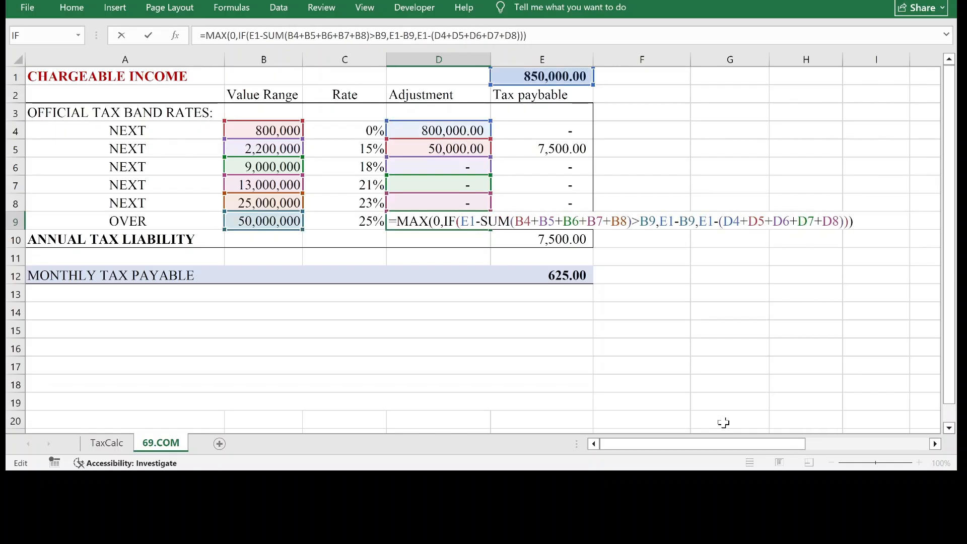
pyautogui.press('Right')
pyautogui.press('Right')
pyautogui.press('Right')
pyautogui.press('Right')
pyautogui.press('Right')
pyautogui.press('Right')
pyautogui.press('Right')
pyautogui.press('Right')
pyautogui.press('Right')
pyautogui.press('Right')
pyautogui.press('Right')
pyautogui.press('BackSpace')
pyautogui.press('BackSpace')
pyautogui.press('BackSpace')
pyautogui.press('BackSpace')
pyautogui.press('BackSpace')
pyautogui.press('BackSpace')
pyautogui.press('BackSpace')
pyautogui.press('BackSpace')
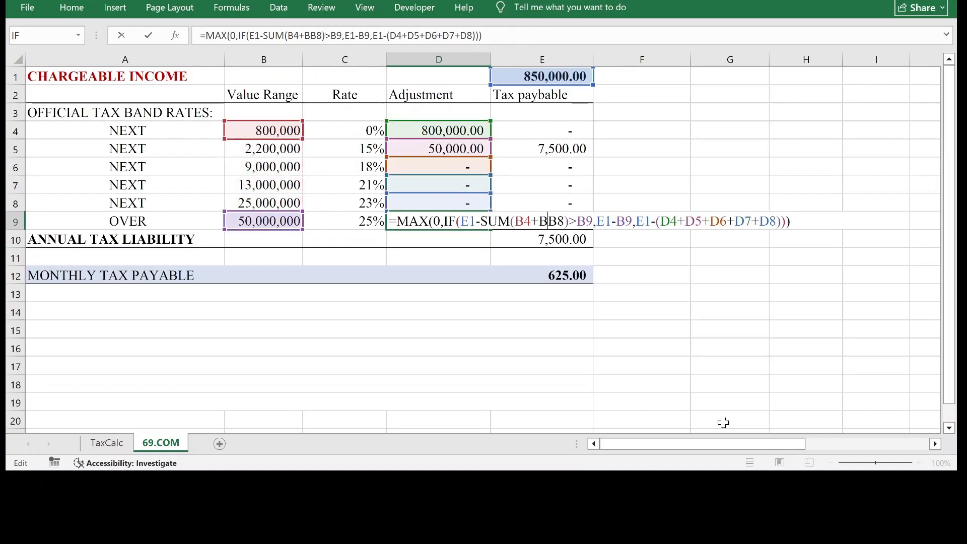
pyautogui.press('BackSpace')
pyautogui.press('BackSpace')
pyautogui.press('BackSpace')
pyautogui.press('BackSpace')
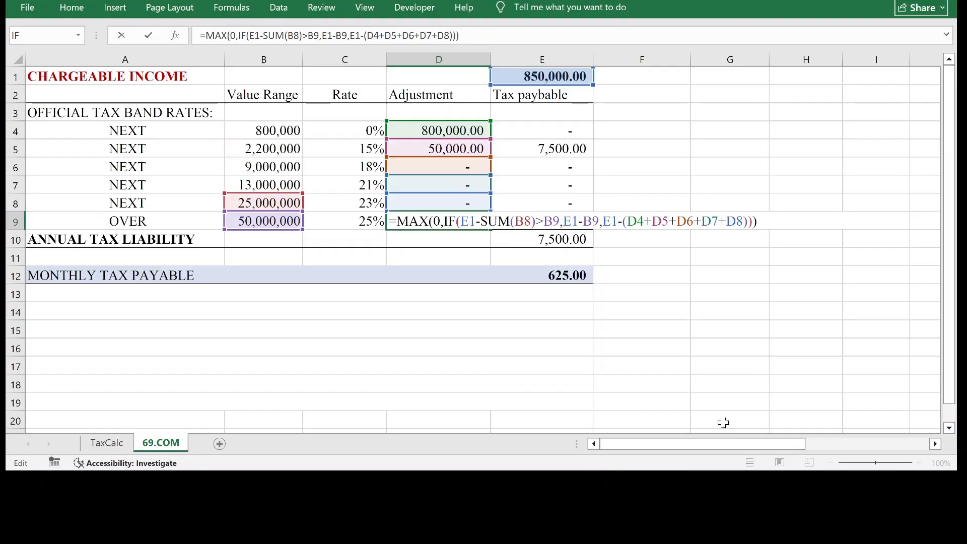
pyautogui.write('B4')
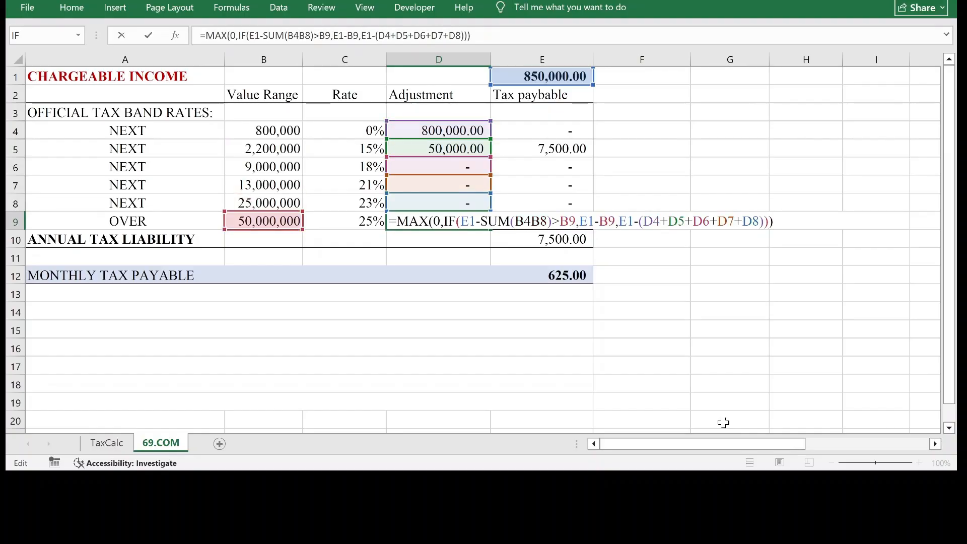
pyautogui.write(':')
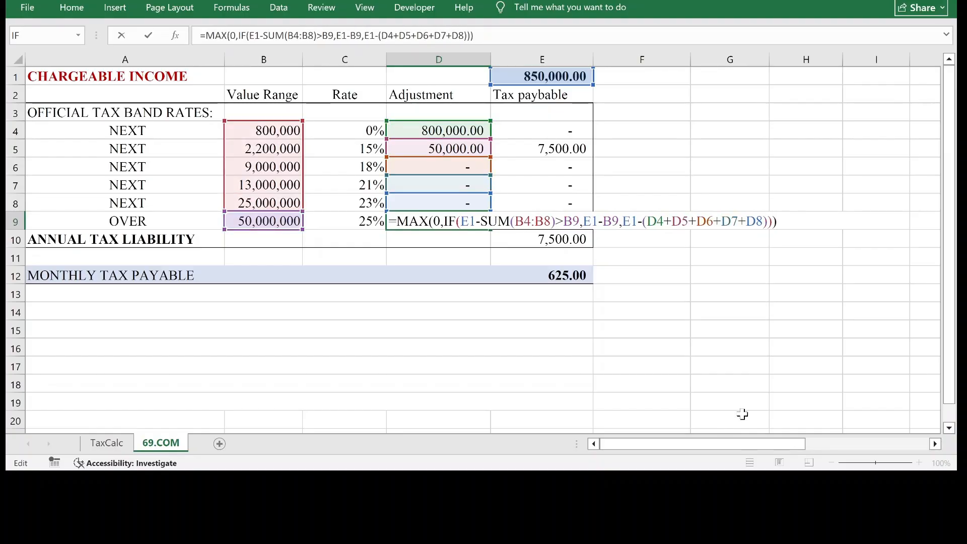
# Shorten the added adjustment cells at the end of the D9 formula to the range (D4:D8).
pyautogui.click(645, 222)
pyautogui.write('SUM')
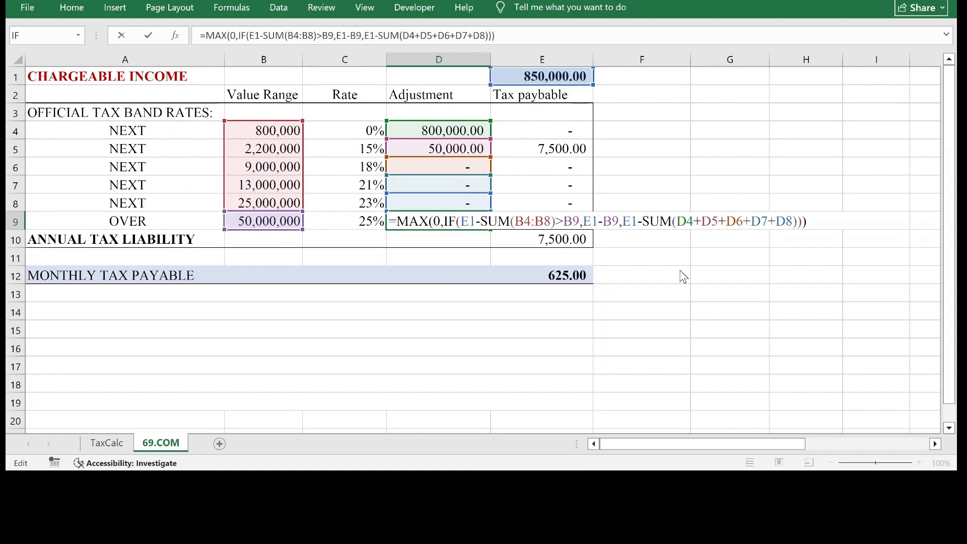
pyautogui.press('BackSpace')
pyautogui.press('Right')
pyautogui.press('Right')
pyautogui.press('Right')
pyautogui.press('Right')
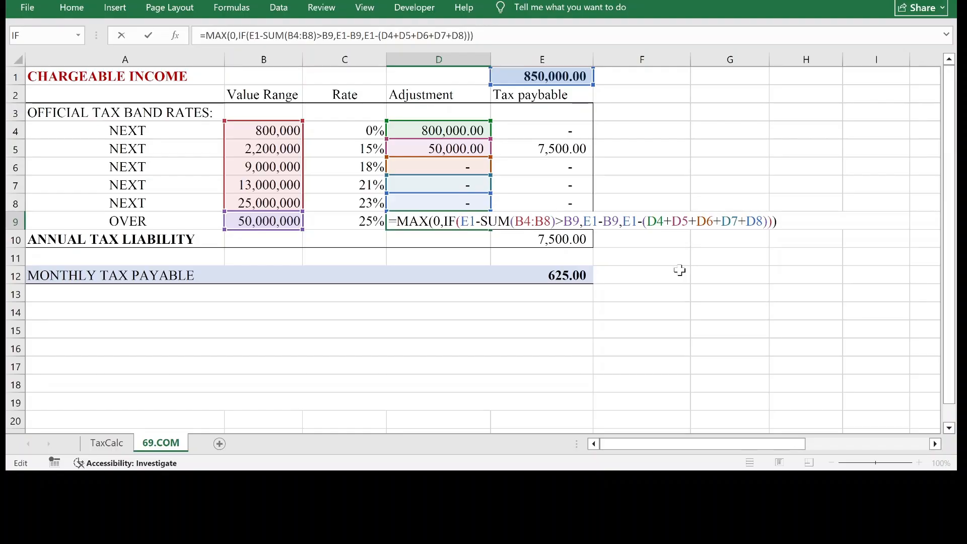
pyautogui.press('BackSpace')
pyautogui.press('BackSpace')
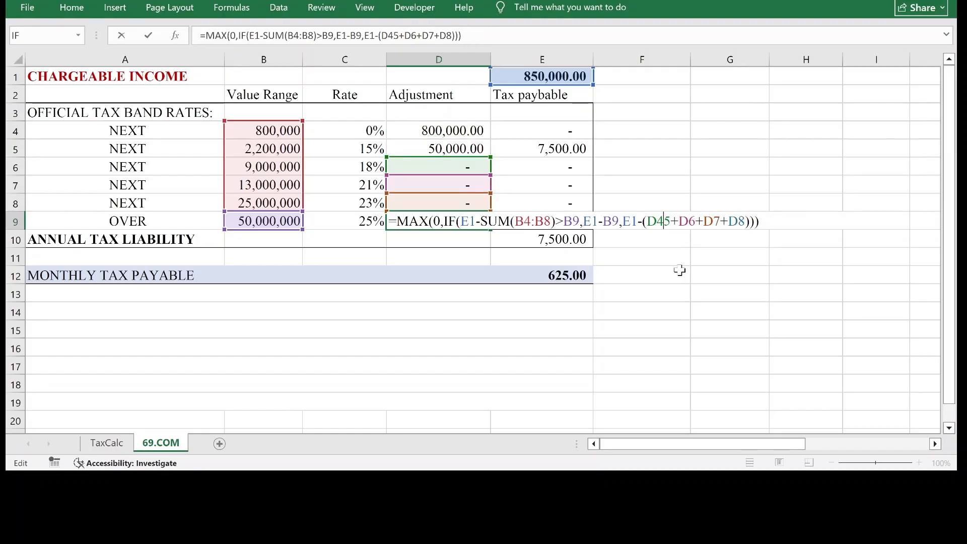
pyautogui.press('Delete')
pyautogui.press('Delete')
pyautogui.press('Delete')
pyautogui.press('Delete')
pyautogui.press('Delete')
pyautogui.press('Delete')
pyautogui.press('Delete')
pyautogui.press('Delete')
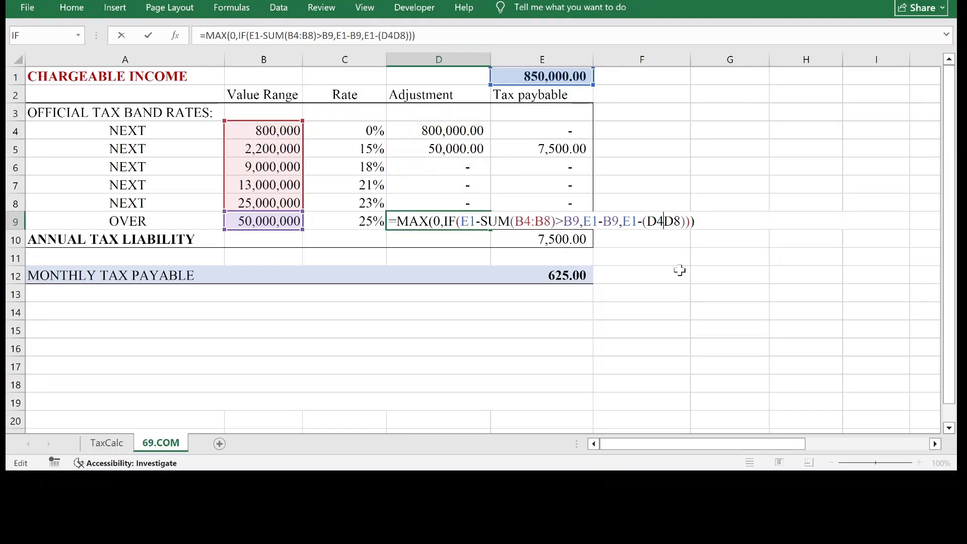
pyautogui.write(':')
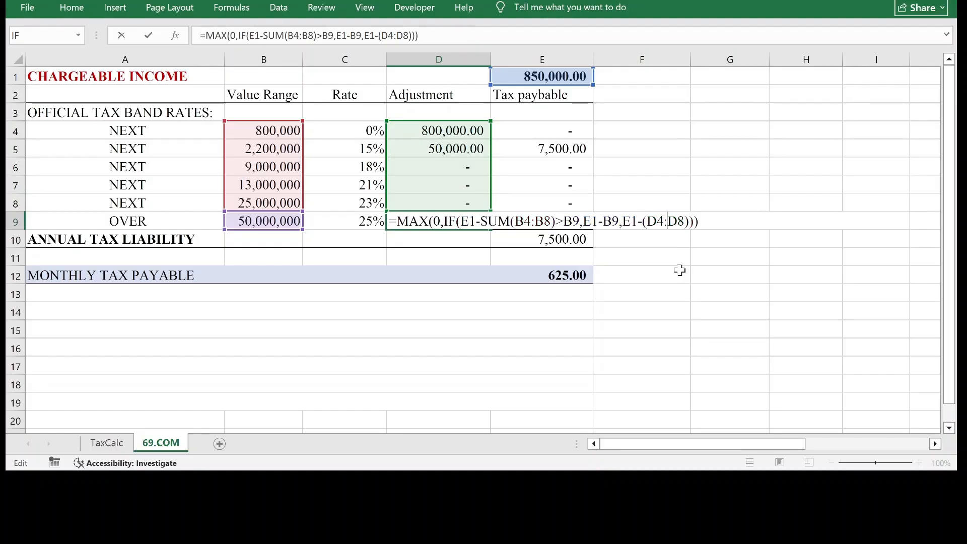
pyautogui.press('Return')
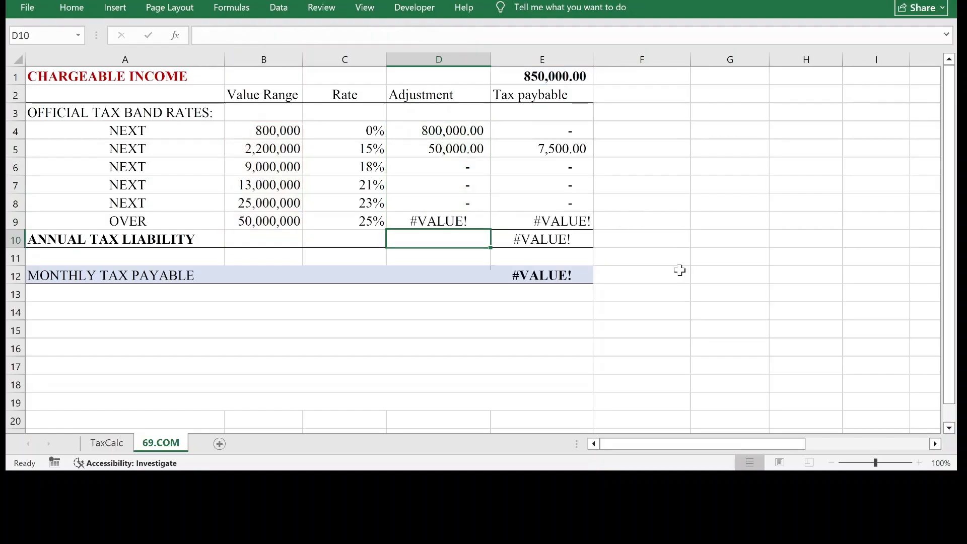
pyautogui.hotkey('ctrl', 'z')
pyautogui.doubleClick(465, 221)
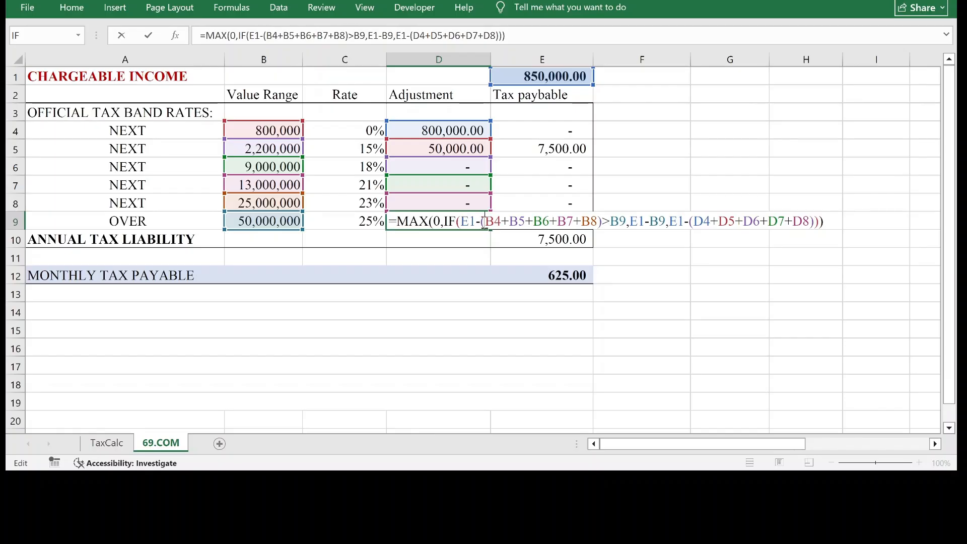
pyautogui.click(486, 221)
pyautogui.click(482, 221)
pyautogui.write('SUM')
pyautogui.press('Right')
pyautogui.press('Right')
pyautogui.press('Right')
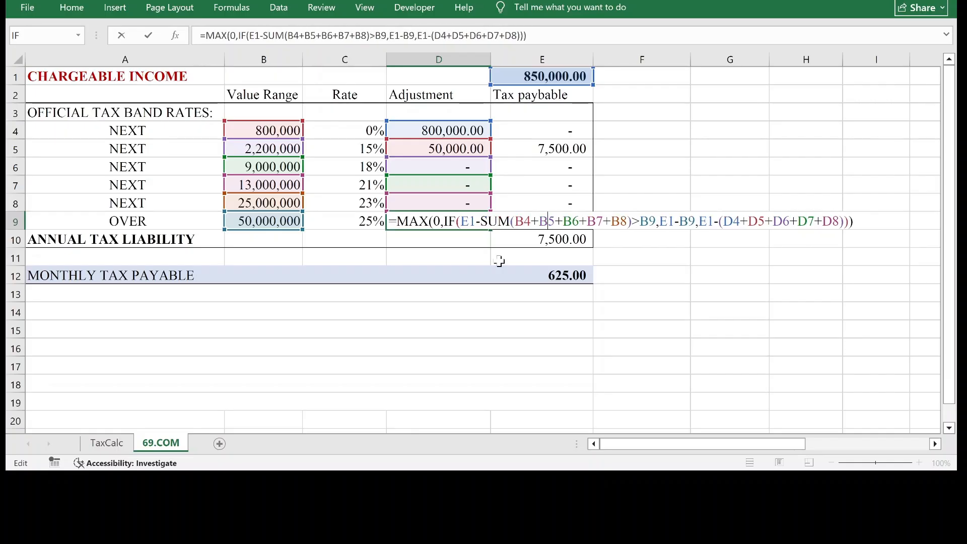
pyautogui.press('Right')
pyautogui.press('Right')
pyautogui.press('Right')
pyautogui.press('Right')
pyautogui.press('Right')
pyautogui.press('Right')
pyautogui.press('Right')
pyautogui.press('Right')
pyautogui.press('Right')
pyautogui.press('Right')
pyautogui.press('BackSpace')
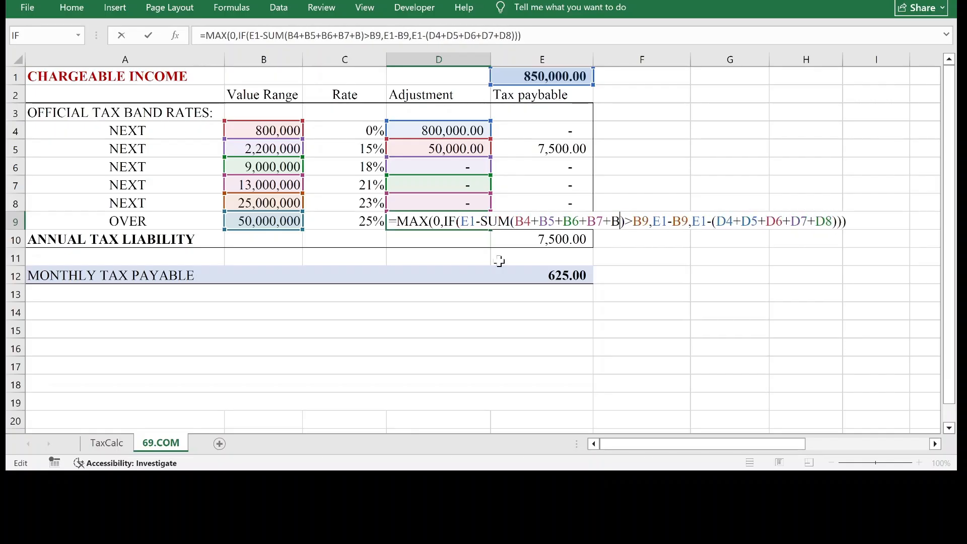
pyautogui.press('BackSpace')
pyautogui.press('BackSpace')
pyautogui.press('BackSpace')
pyautogui.press('BackSpace')
pyautogui.press('BackSpace')
pyautogui.press('BackSpace')
pyautogui.press('BackSpace')
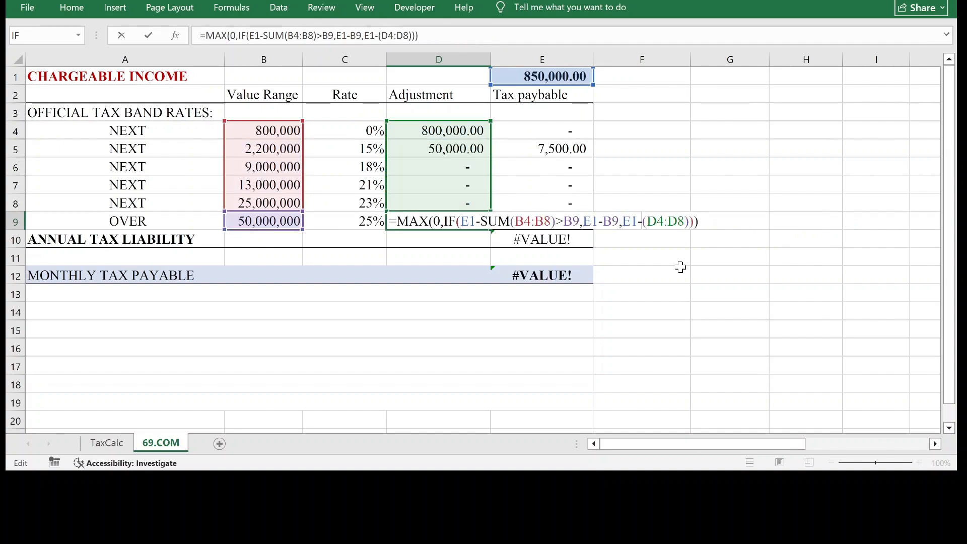
# Insert SUM before (D4:D8) in D9 so the formula ends with E1-SUM(D4:D8).
pyautogui.write('SUM')
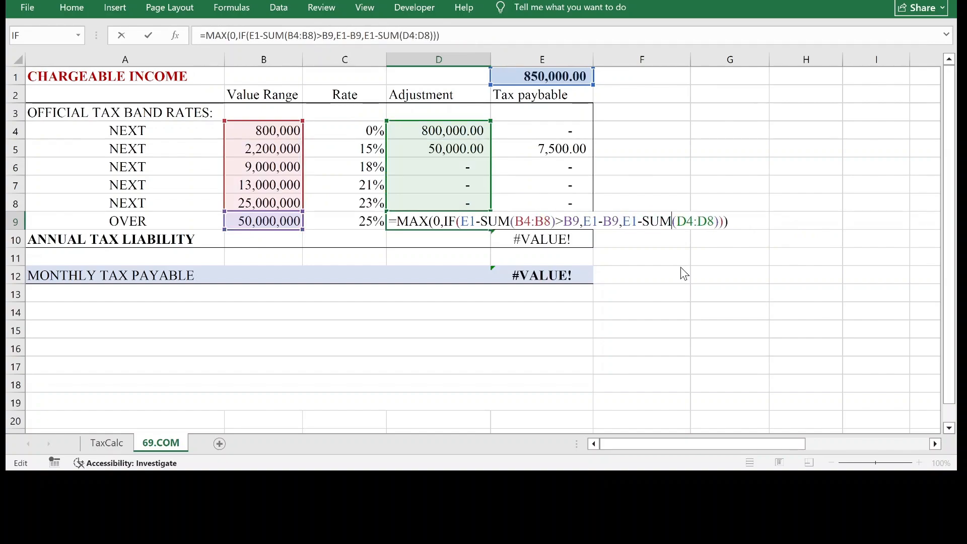
pyautogui.click(738, 227)
pyautogui.press('Return')
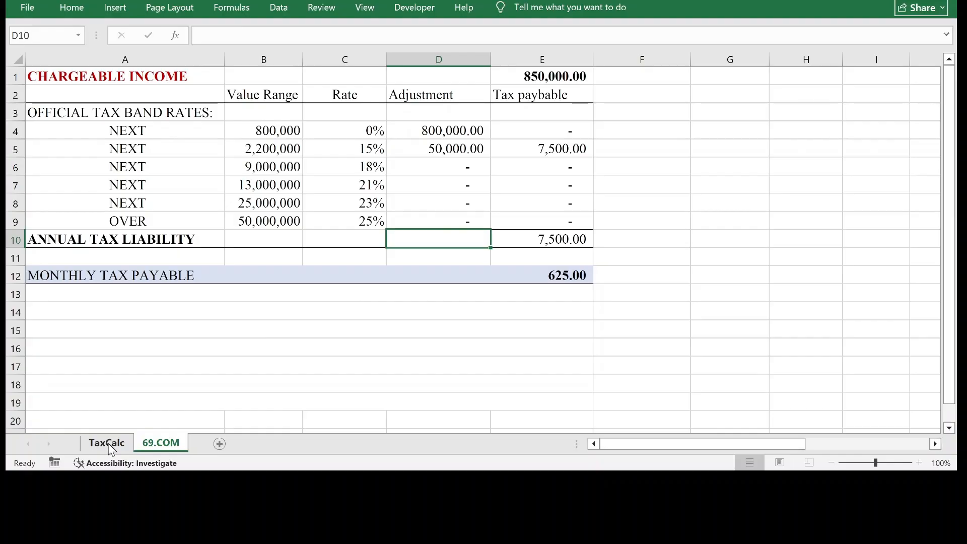
# In the D8 formula, replace the added value range cells in the IF condition with SUM(B4:B7).
pyautogui.click(460, 222)
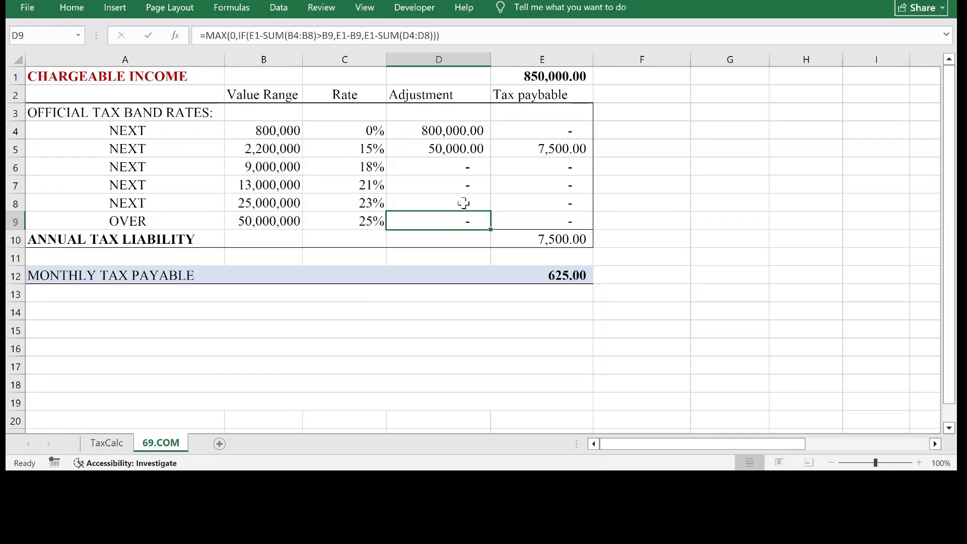
pyautogui.click(463, 203)
pyautogui.doubleClick(461, 203)
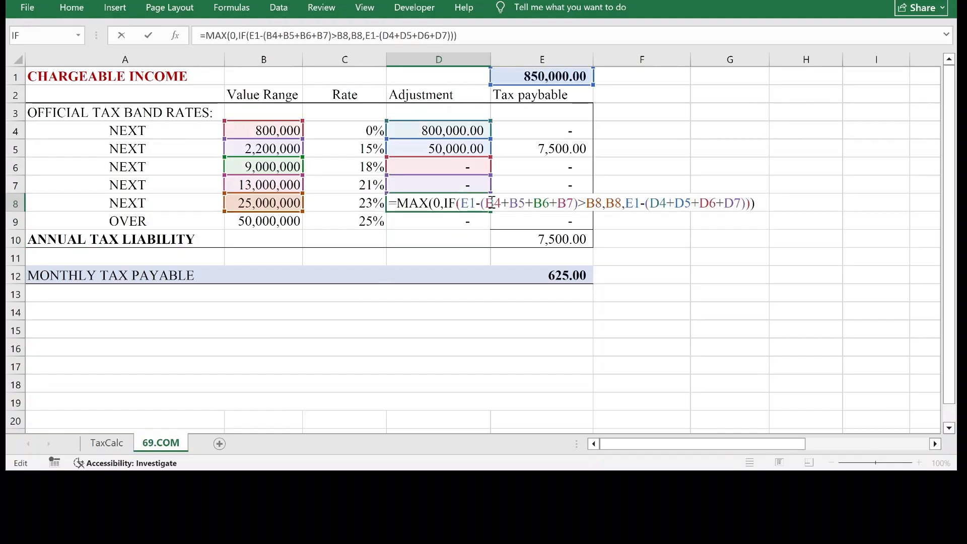
pyautogui.click(484, 204)
pyautogui.write('SUM')
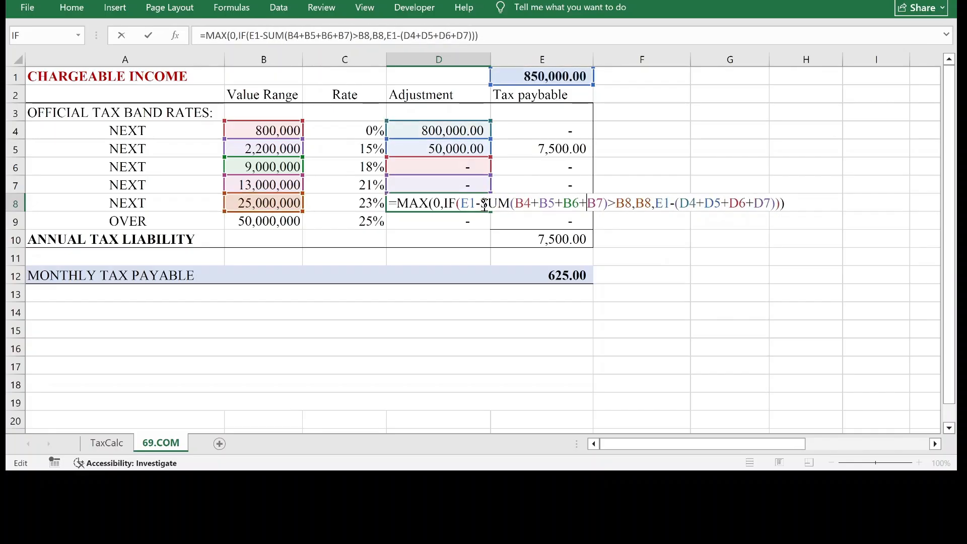
pyautogui.press('BackSpace')
pyautogui.press('BackSpace')
pyautogui.press('BackSpace')
pyautogui.press('BackSpace')
pyautogui.press('BackSpace')
pyautogui.press('BackSpace')
pyautogui.press('BackSpace')
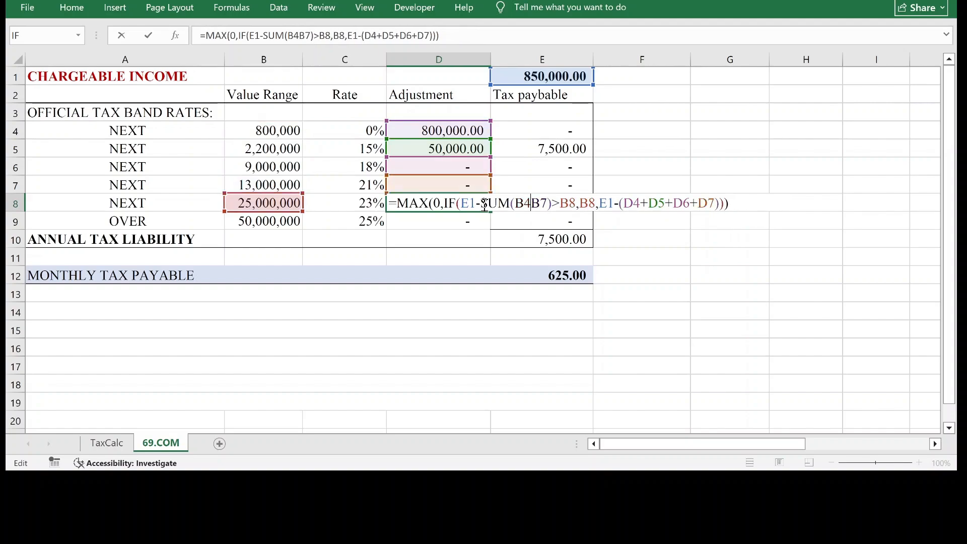
pyautogui.write(':')
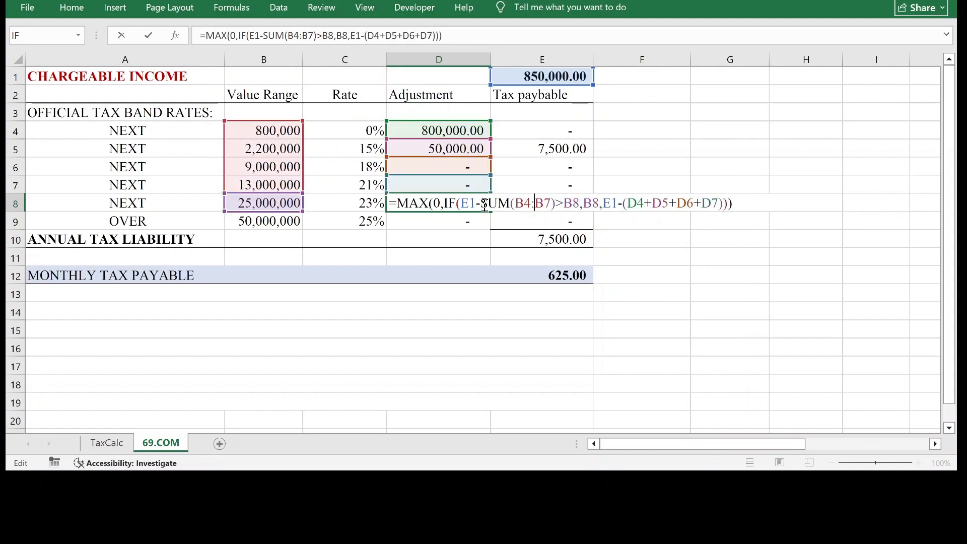
# Replace the added adjustment cells at the end of the D8 formula with SUM(D4:D7).
pyautogui.click(623, 203)
pyautogui.write('SUM')
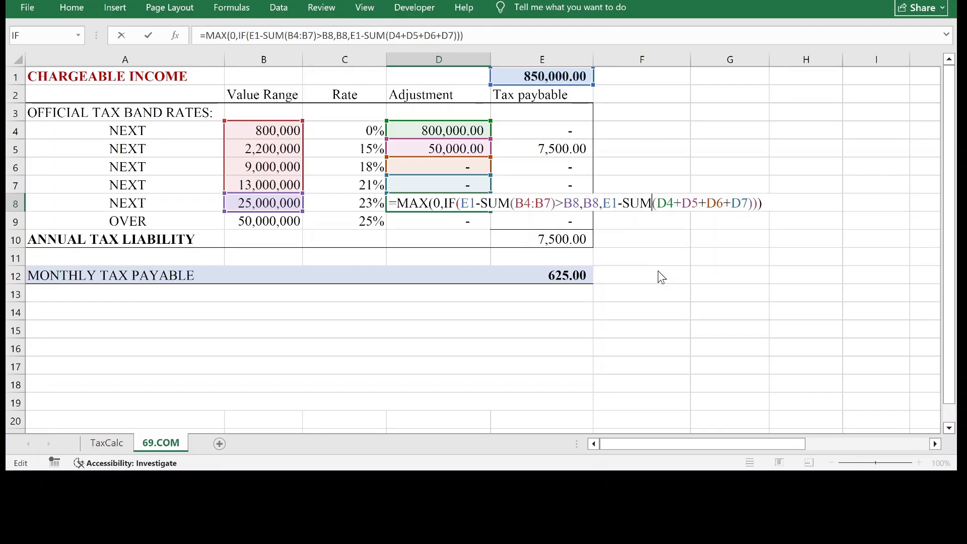
pyautogui.click(674, 203)
pyautogui.write(':')
pyautogui.press('Delete')
pyautogui.press('Delete')
pyautogui.press('Delete')
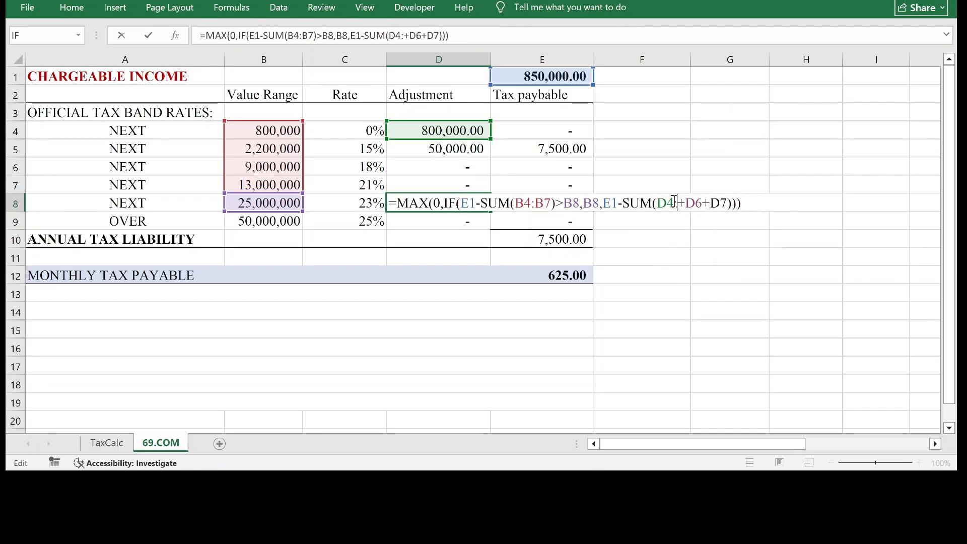
pyautogui.press('Delete')
pyautogui.press('Delete')
pyautogui.press('Delete')
pyautogui.press('Delete')
pyautogui.press('Delete')
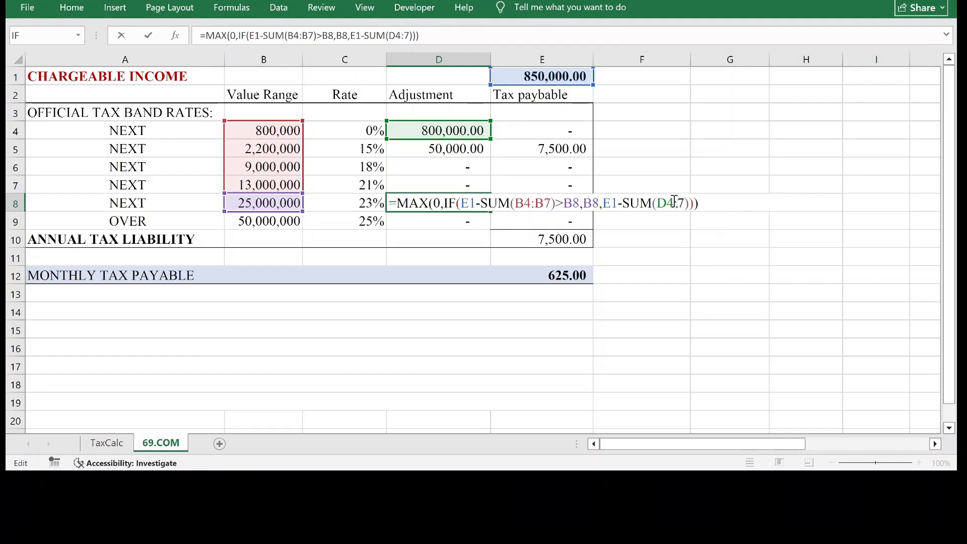
pyautogui.write('D')
pyautogui.press('Return')
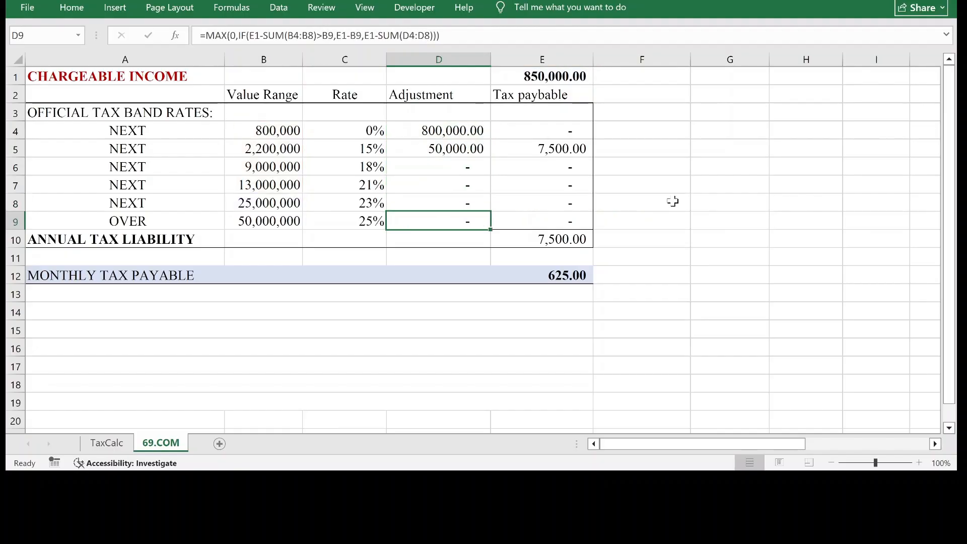
pyautogui.click(474, 202)
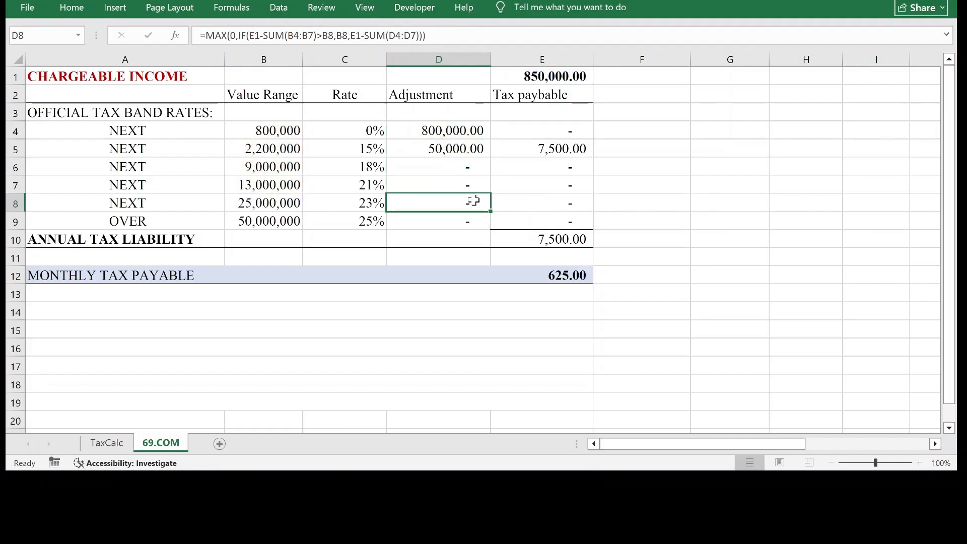
# In the D7 formula, replace the added value range cells in the IF condition with SUM(B4:B6).
pyautogui.doubleClick(468, 185)
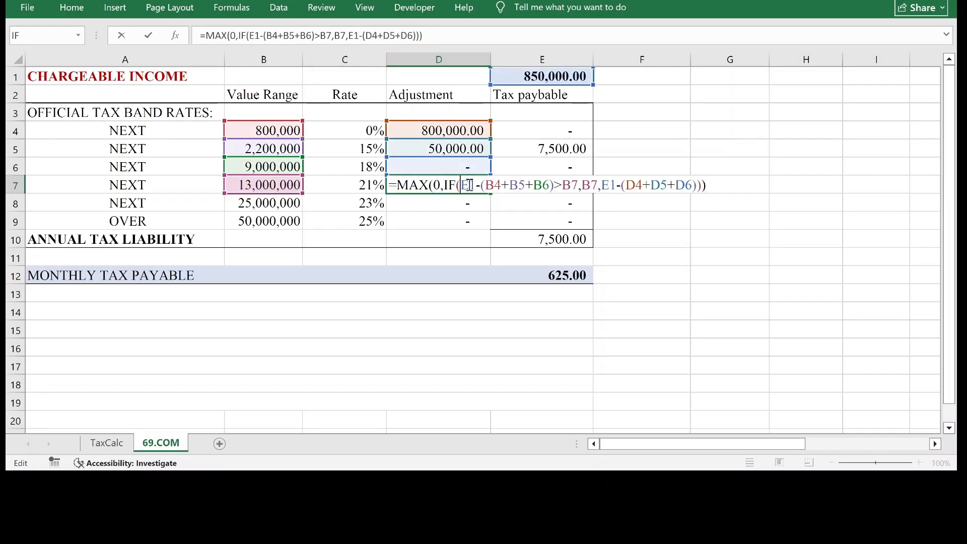
pyautogui.click(484, 185)
pyautogui.write('SUM')
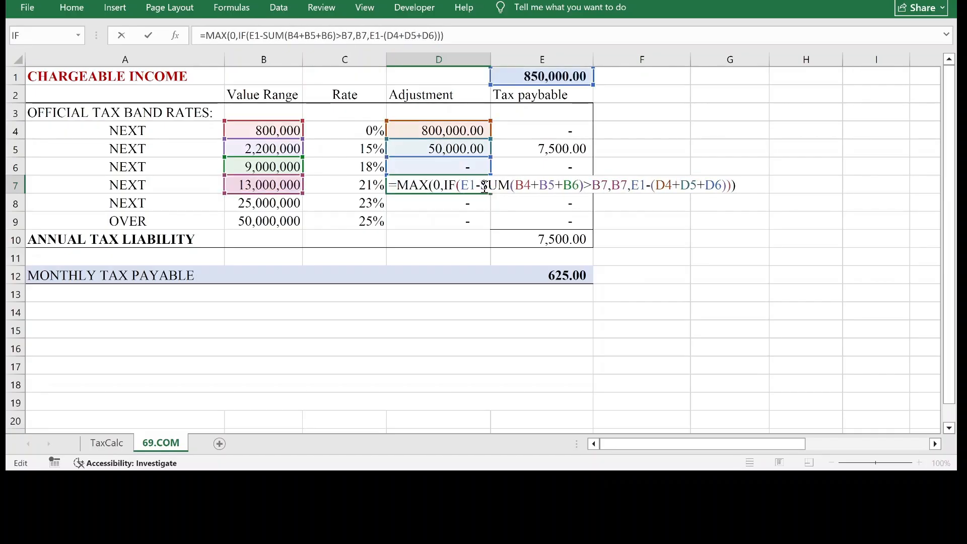
pyautogui.press('Right')
pyautogui.press('Right')
pyautogui.press('Right')
pyautogui.press('Right')
pyautogui.press('BackSpace')
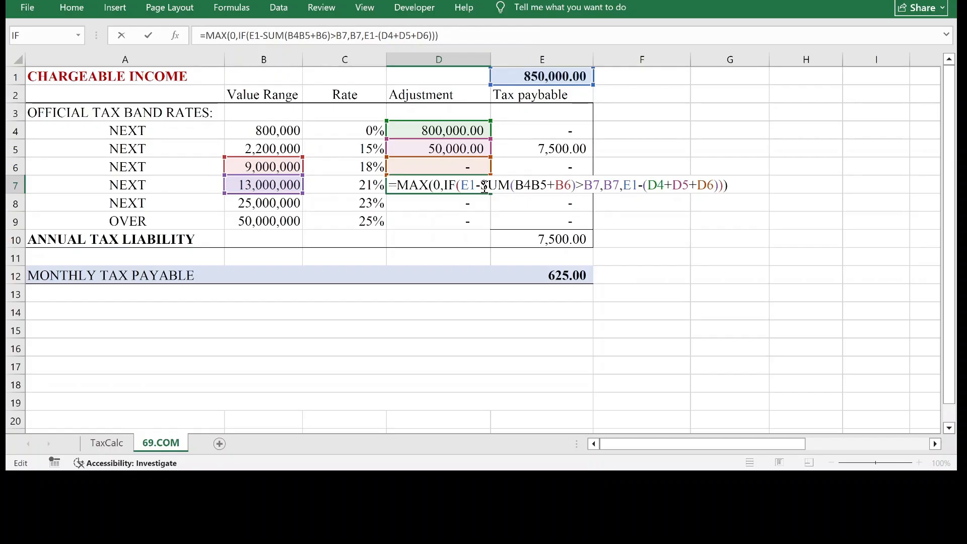
pyautogui.write(':')
pyautogui.press('Delete')
pyautogui.press('Delete')
pyautogui.press('Delete')
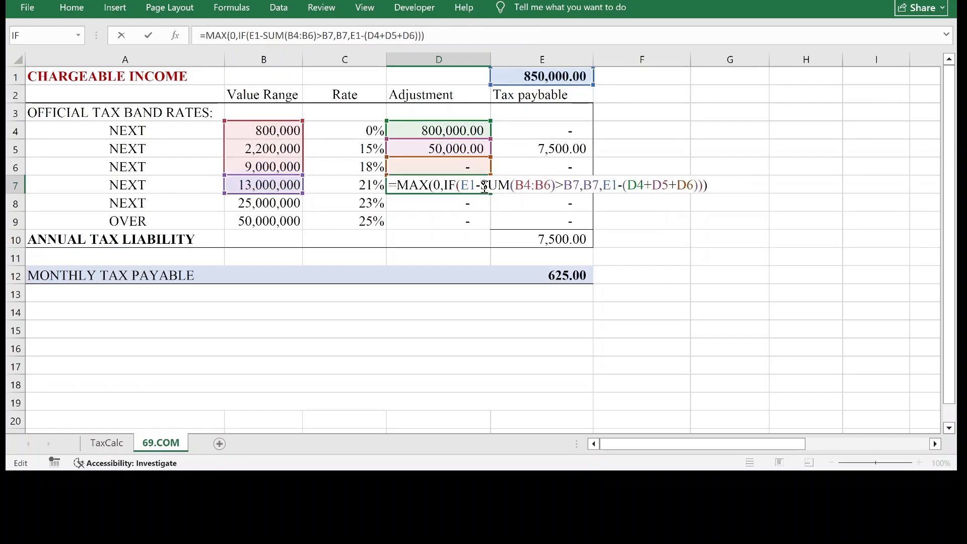
# Replace the added adjustment cells at the end of the D7 formula with SUM(D4:D6).
pyautogui.press('Right')
pyautogui.press('Right')
pyautogui.press('Right')
pyautogui.press('Right')
pyautogui.press('Right')
pyautogui.press('Right')
pyautogui.press('Right')
pyautogui.press('Right')
pyautogui.write('SUM')
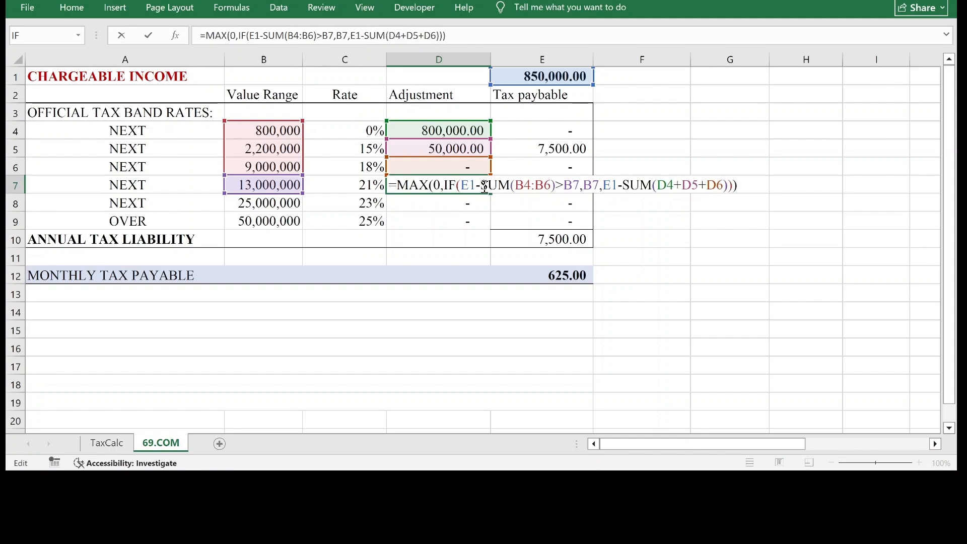
pyautogui.press('Right')
pyautogui.press('Right')
pyautogui.press('Right')
pyautogui.press('Delete')
pyautogui.press('Delete')
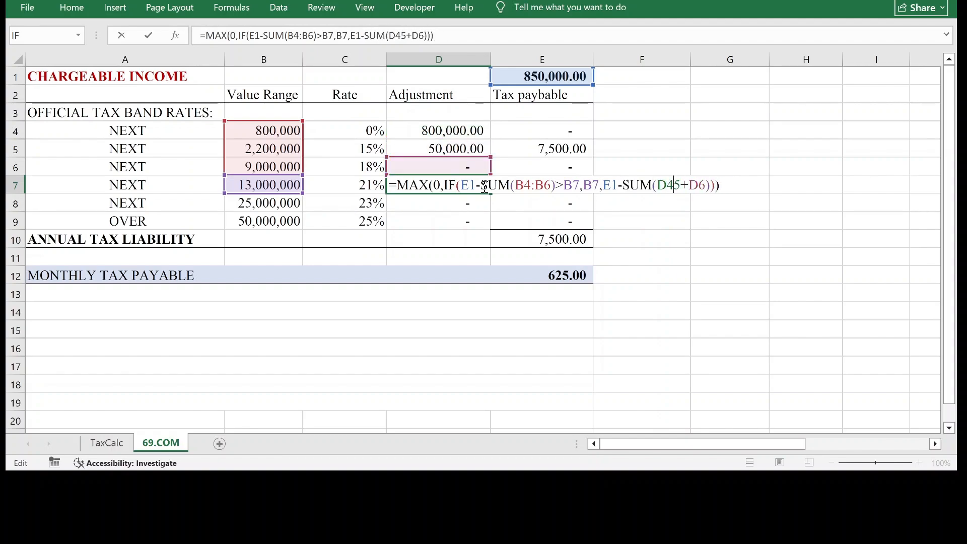
pyautogui.press('Delete')
pyautogui.press('Delete')
pyautogui.write(':')
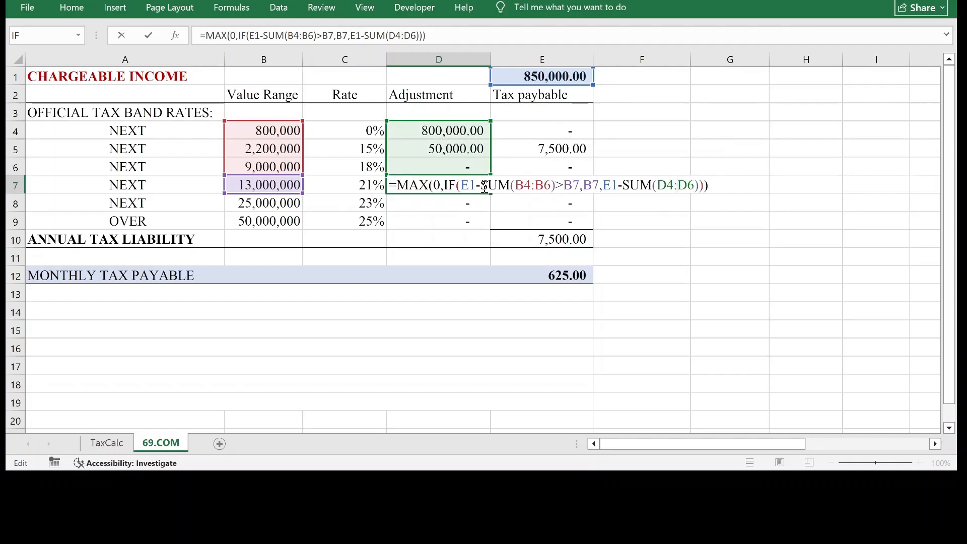
pyautogui.hotkey('ctrl', 'Return')
pyautogui.press('Down')
# Examine the cell references in the D6 adjustment formula without editing them.
pyautogui.click(459, 167)
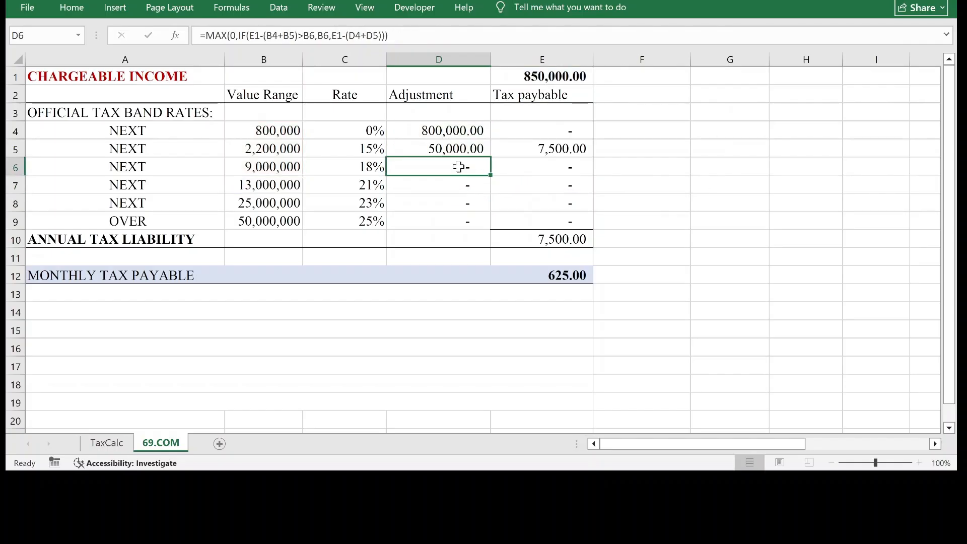
pyautogui.doubleClick(463, 166)
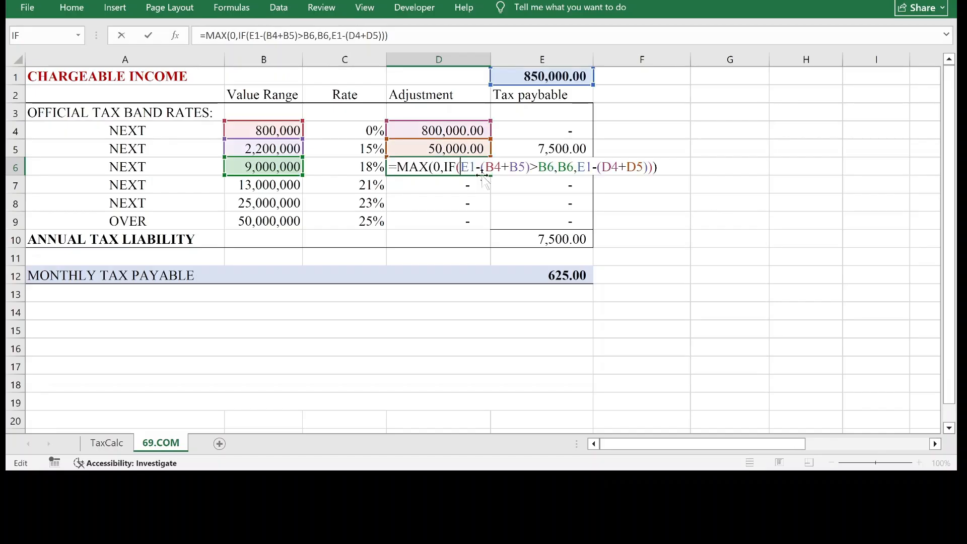
pyautogui.press('Escape')
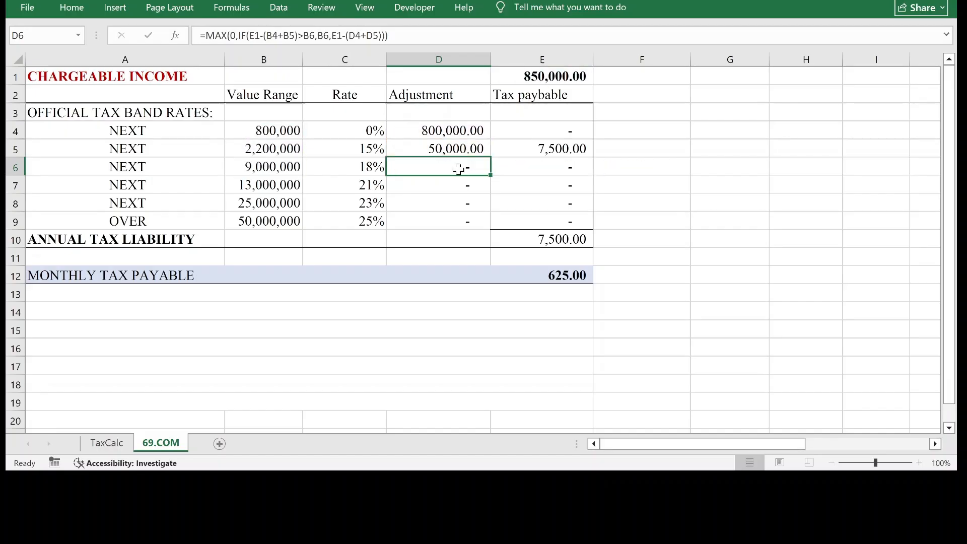
pyautogui.doubleClick(458, 169)
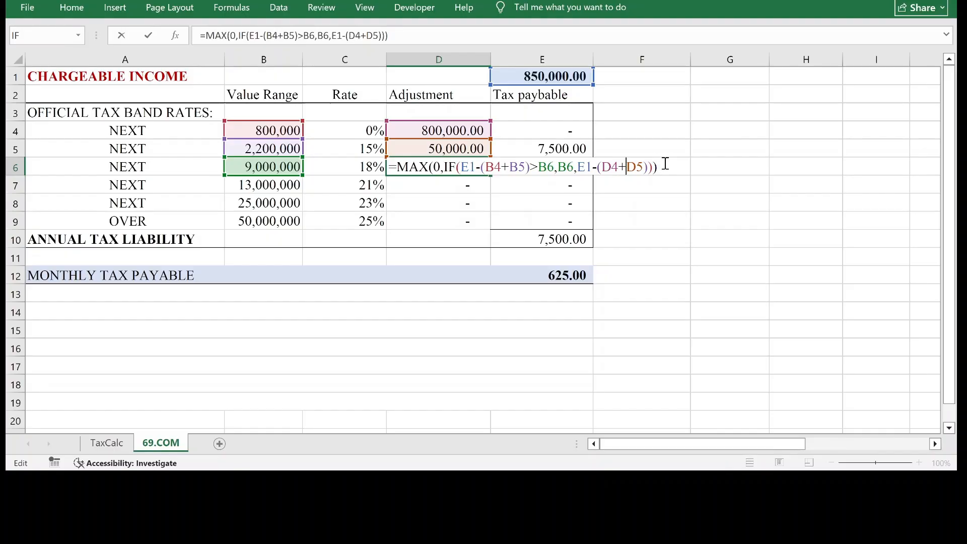
pyautogui.click(665, 163)
pyautogui.press('Return')
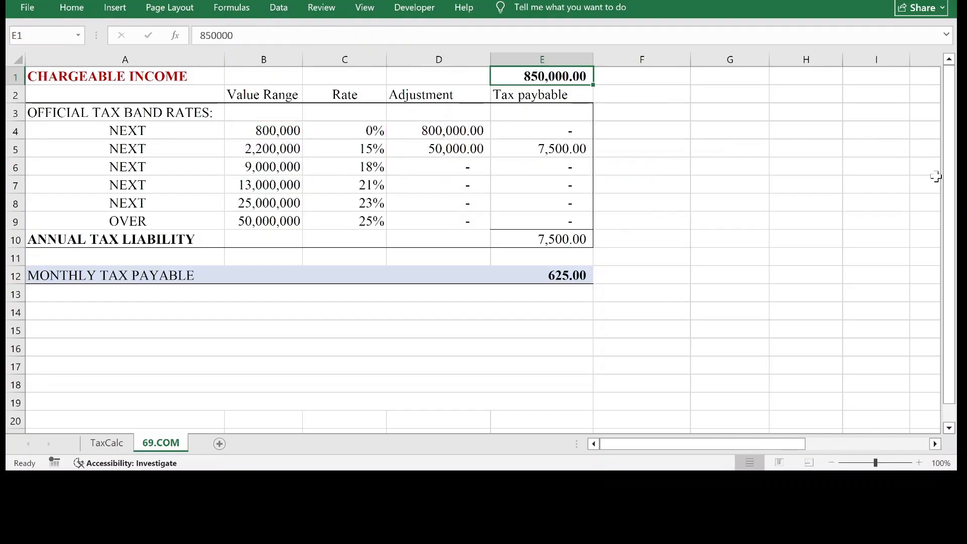
# Test the calculator with a chargeable income of 20,000,000 in E1.
pyautogui.write('20,000,000')
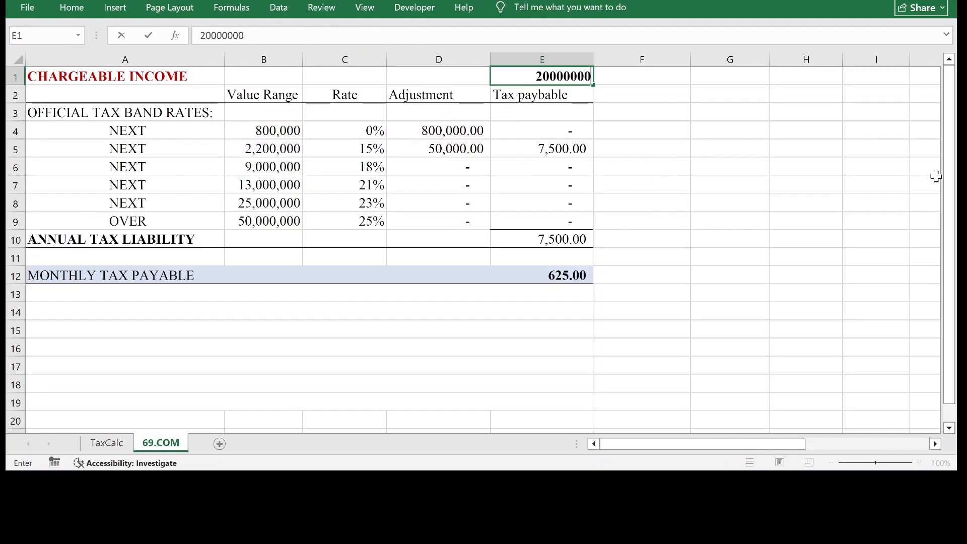
pyautogui.press('Return')
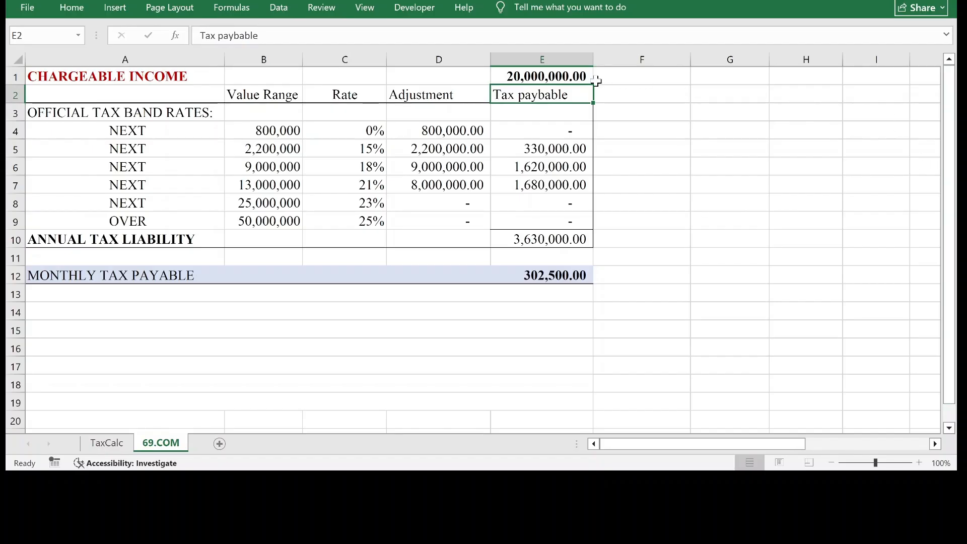
# Raise the chargeable income in E1 to 120,000,000 by adding a leading 1.
pyautogui.doubleClick(511, 77)
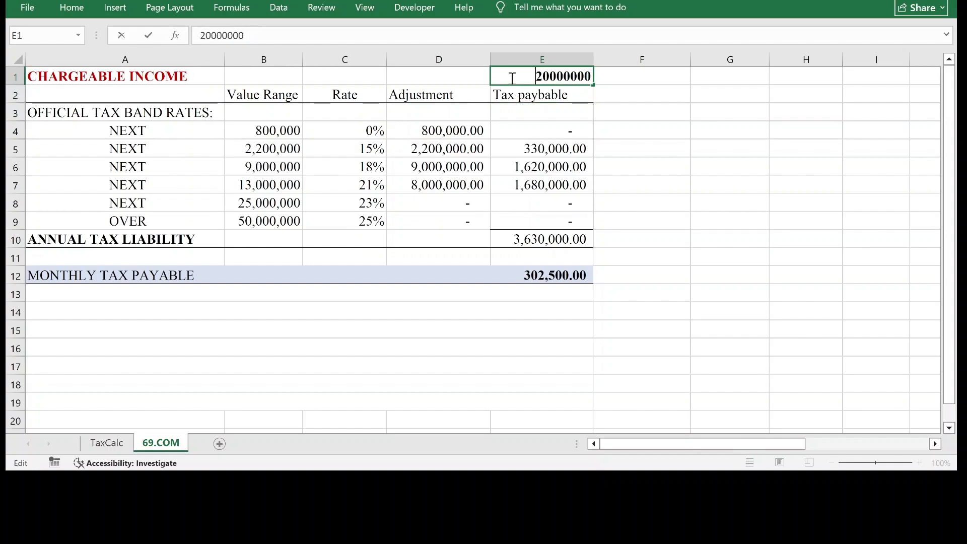
pyautogui.write('1')
pyautogui.press('Return')
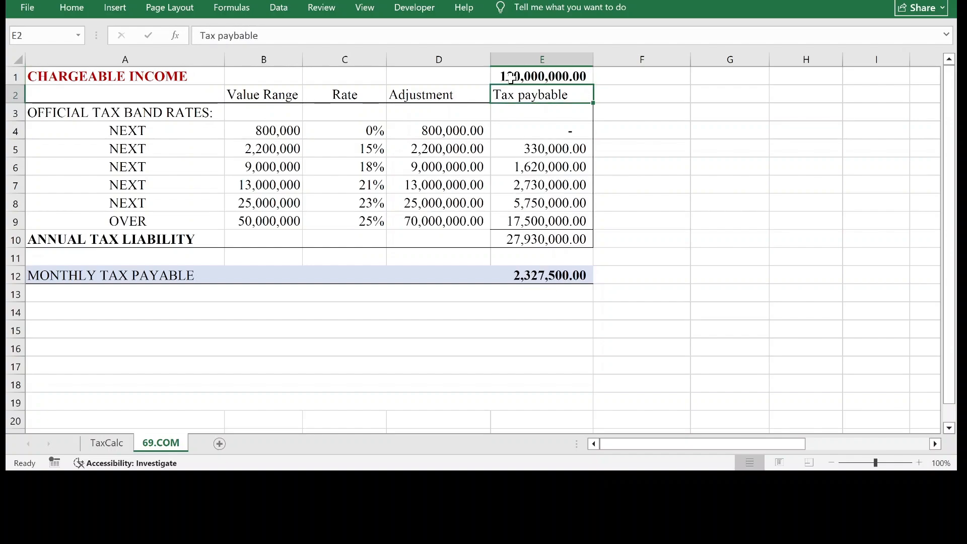
# Review the adjustment formulas from D4 to D9 one band at a time.
pyautogui.click(467, 130)
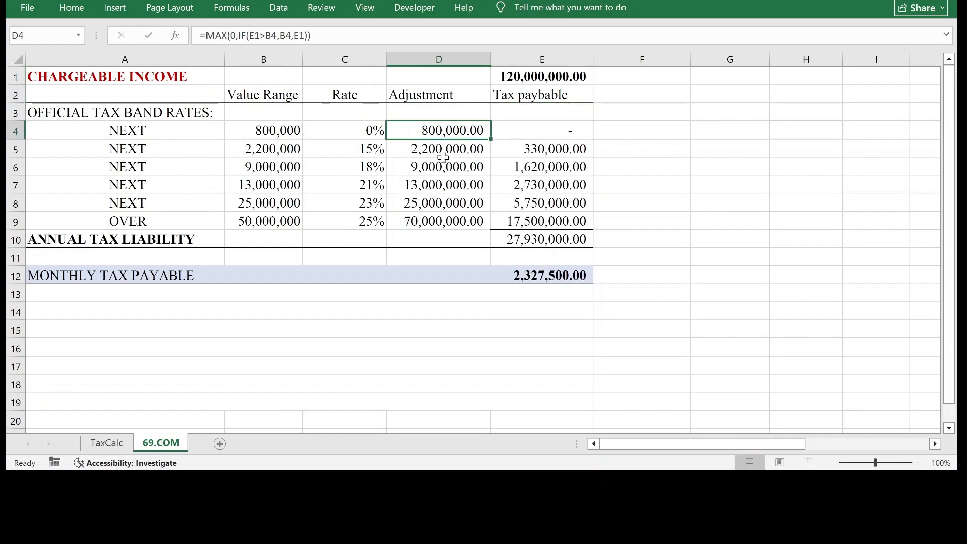
pyautogui.click(444, 151)
pyautogui.click(441, 171)
pyautogui.click(440, 185)
pyautogui.click(442, 200)
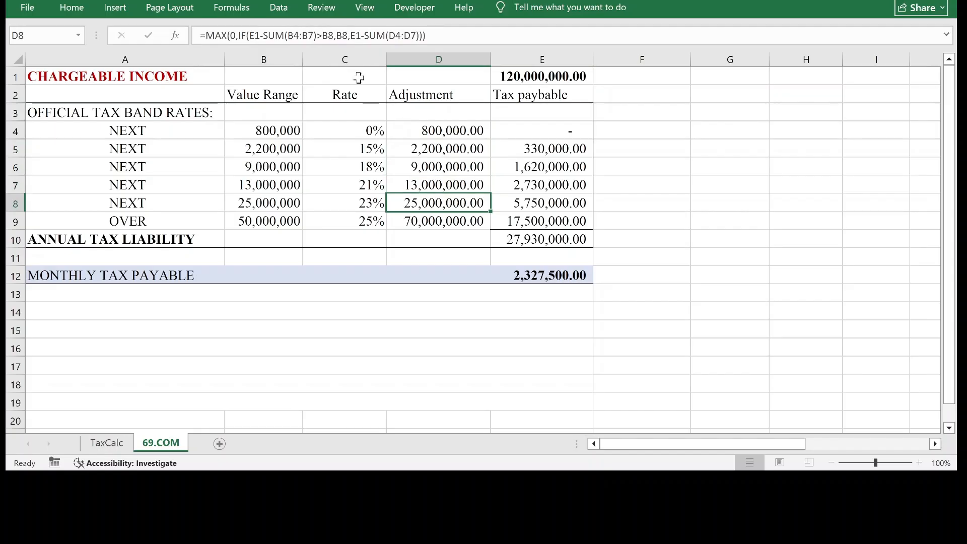
pyautogui.click(439, 226)
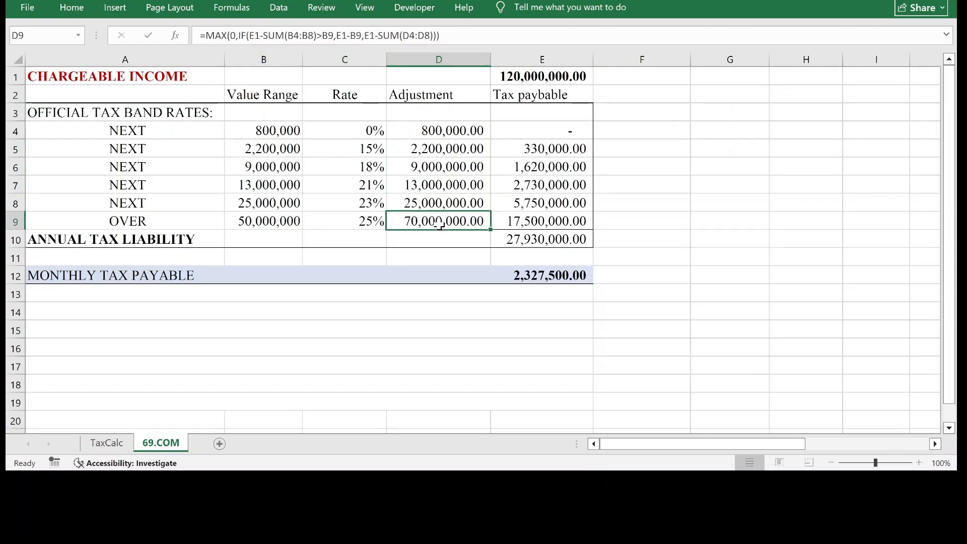
# Examine the tax payable column, the chargeable income, the monthly tax formula in E12 and the D6 adjustment across the finished table.
pyautogui.click(527, 256)
pyautogui.click(540, 204)
pyautogui.click(550, 149)
pyautogui.click(567, 76)
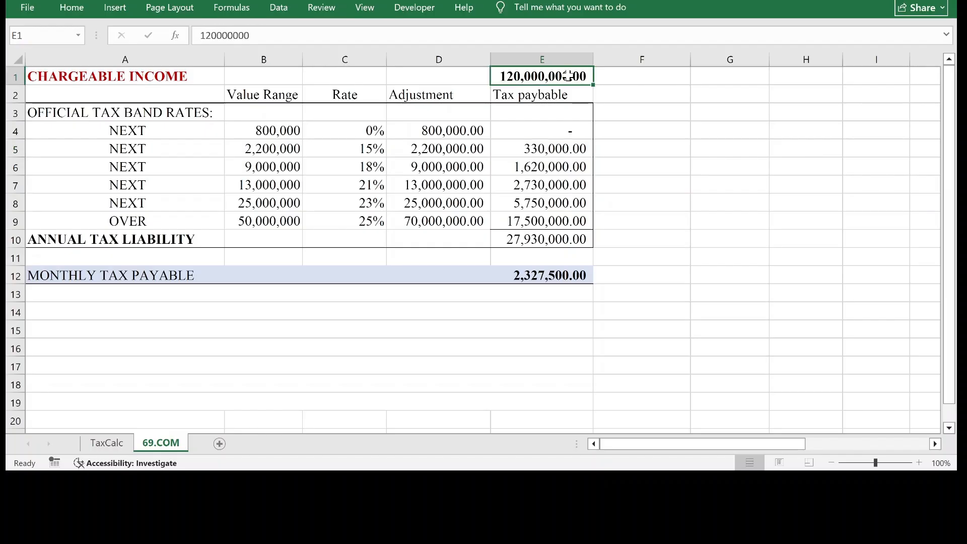
pyautogui.click(553, 273)
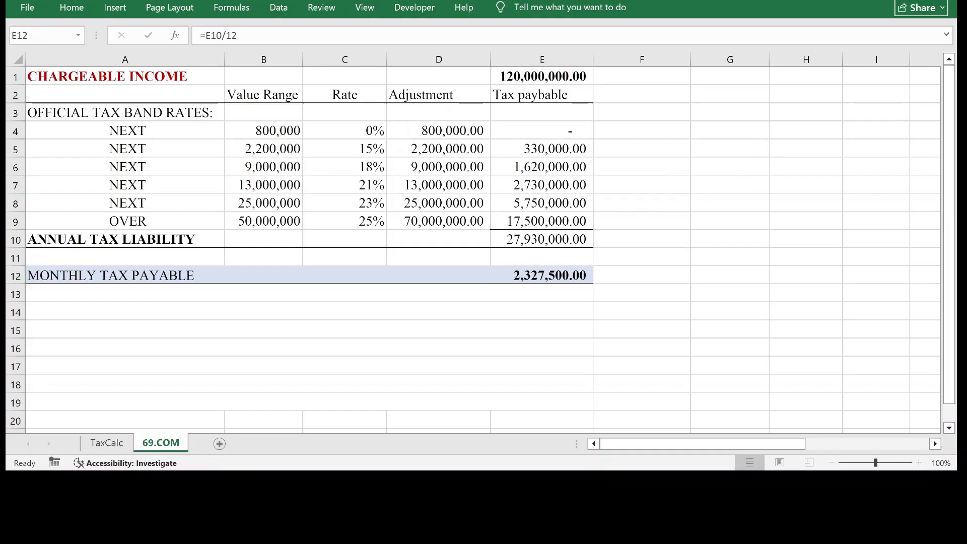
pyautogui.click(397, 167)
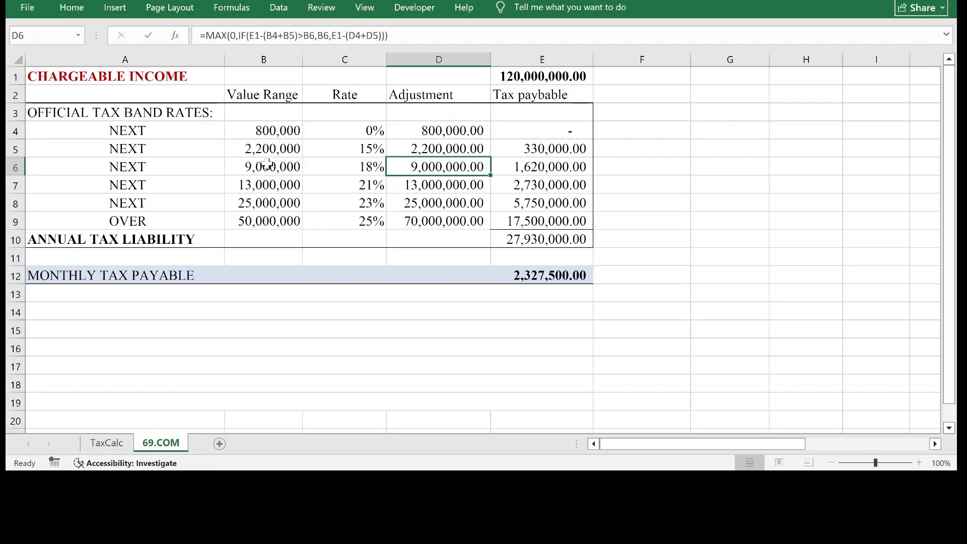
pyautogui.moveTo(92, 76); pyautogui.dragTo(521, 280)
pyautogui.click(514, 324)
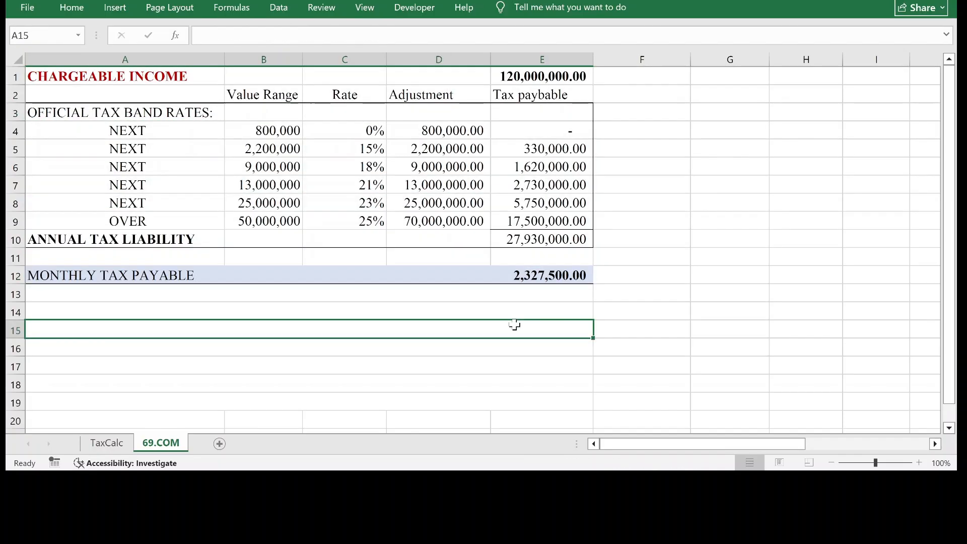